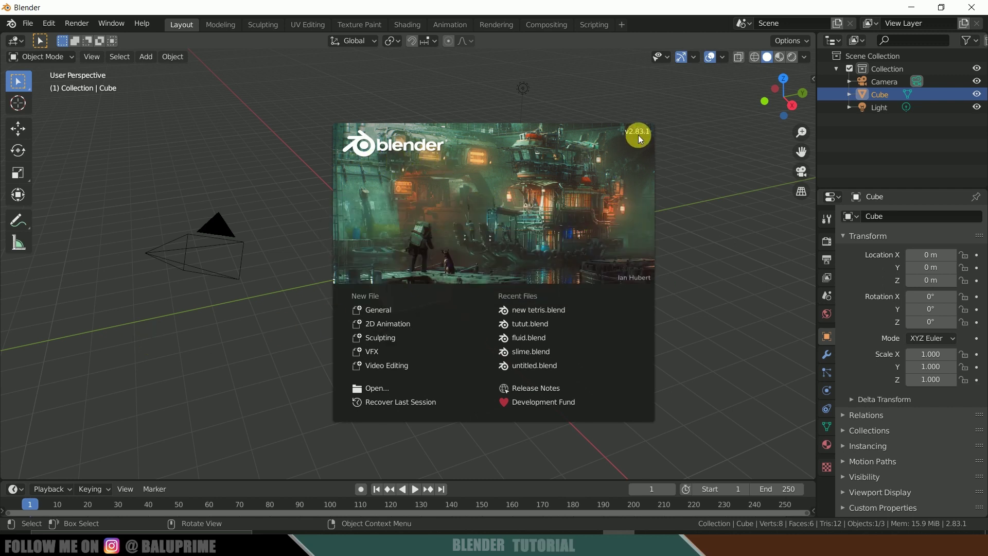
# Dismiss the splash screen and delete the default cube from the scene.
pyautogui.click(436, 248)
pyautogui.moveTo(278, 387); pyautogui.dragTo(402, 307, button='middle')
pyautogui.click(457, 347)
pyautogui.click(410, 299)
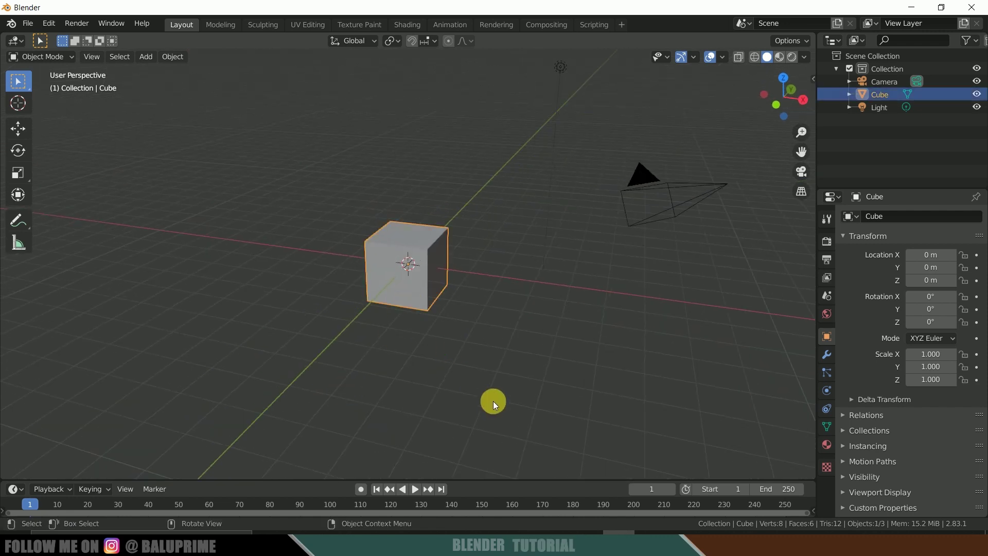
pyautogui.press('Delete')
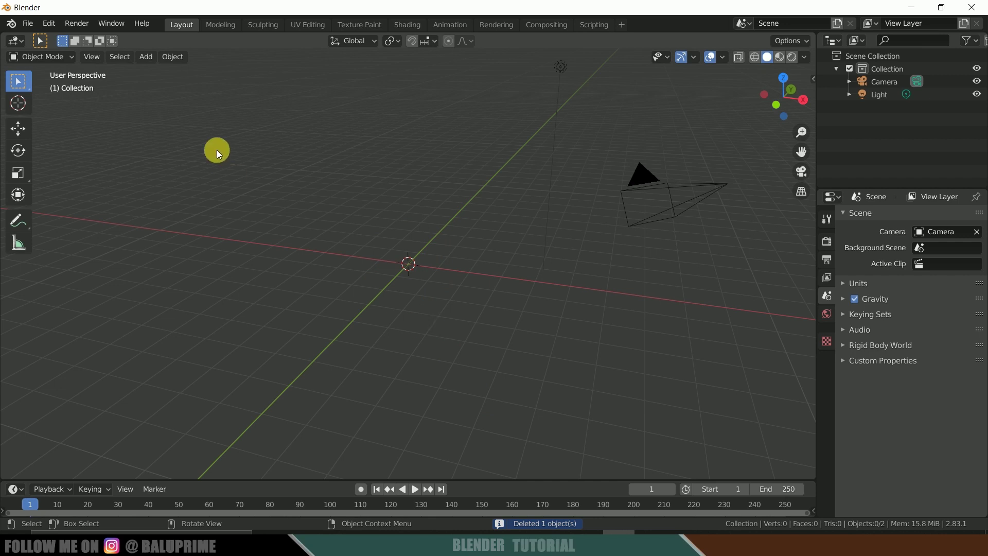
# Add a mesh cylinder at the origin and scale it down uniformly to about 0.288.
pyautogui.click(142, 57)
pyautogui.moveTo(160, 70)
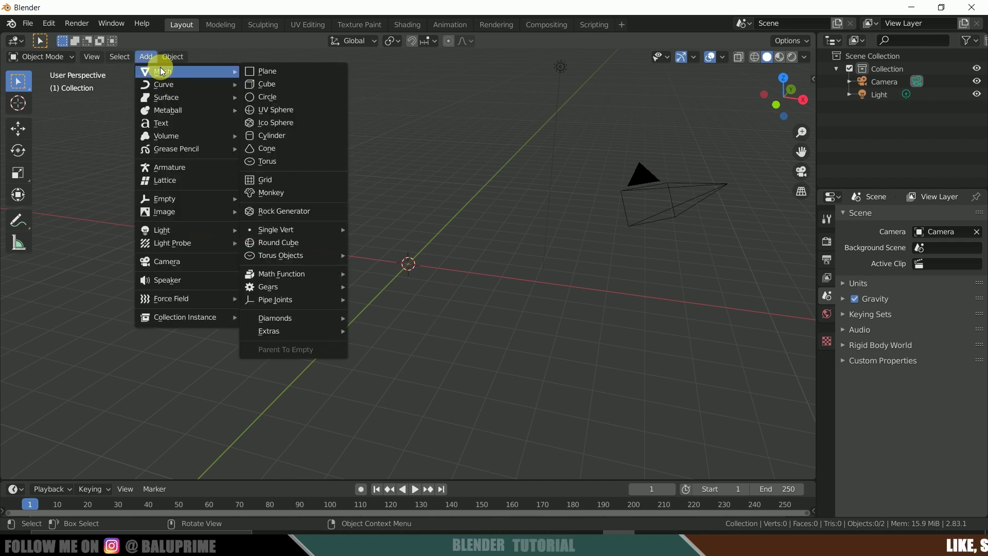
pyautogui.click(281, 135)
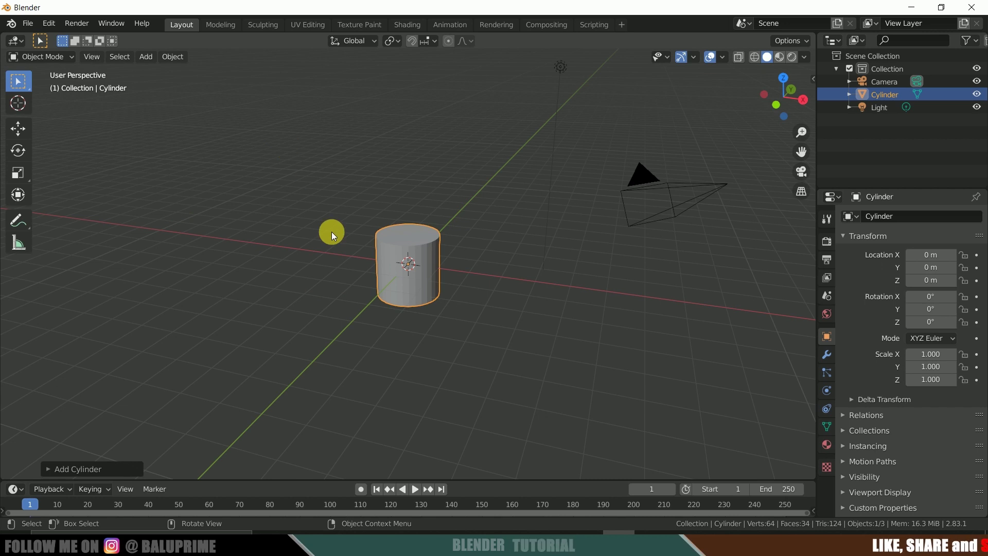
pyautogui.scroll(-3, 332, 231)
pyautogui.press('s')
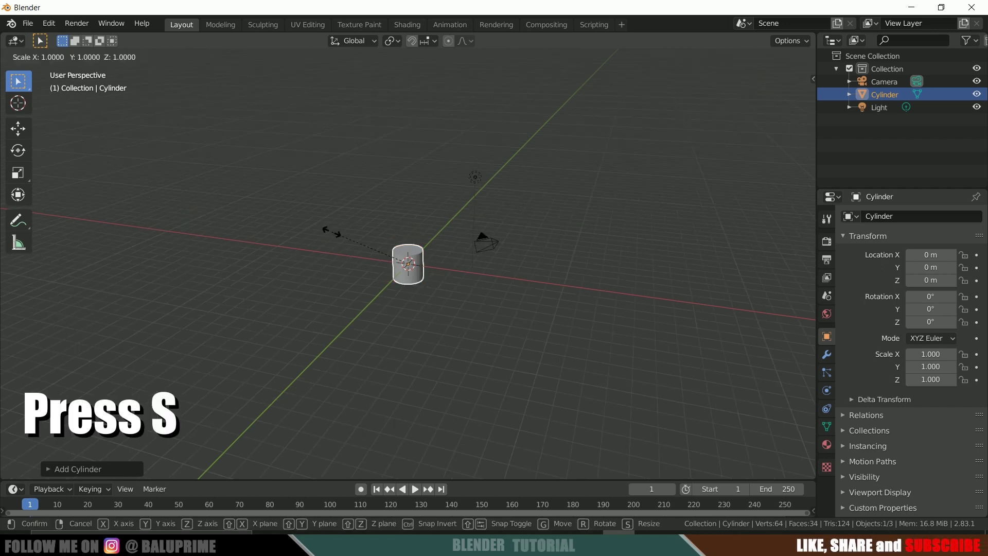
pyautogui.click(389, 249)
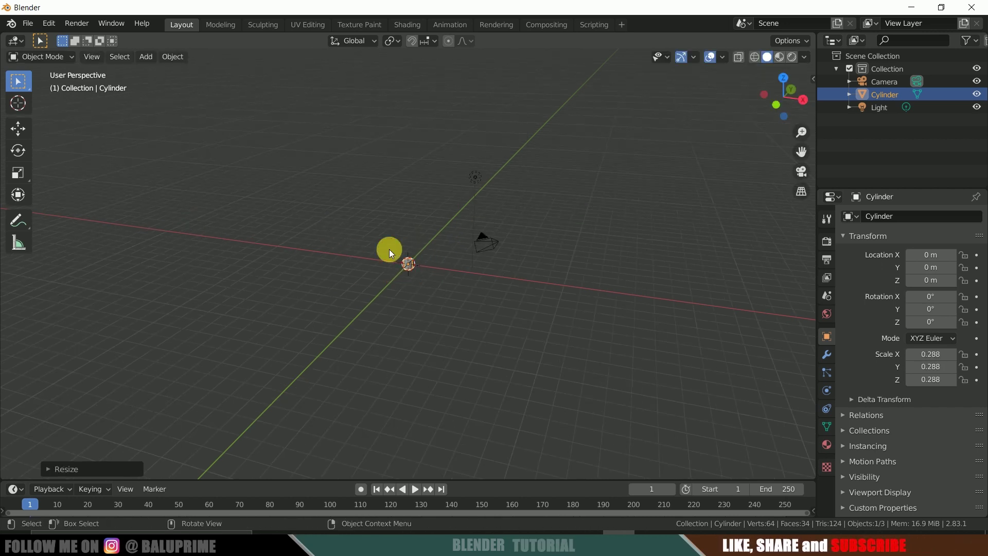
# Stretch the cylinder along Z to a scale of about 21.66 to form a pole, and shade it smooth.
pyautogui.press('s')
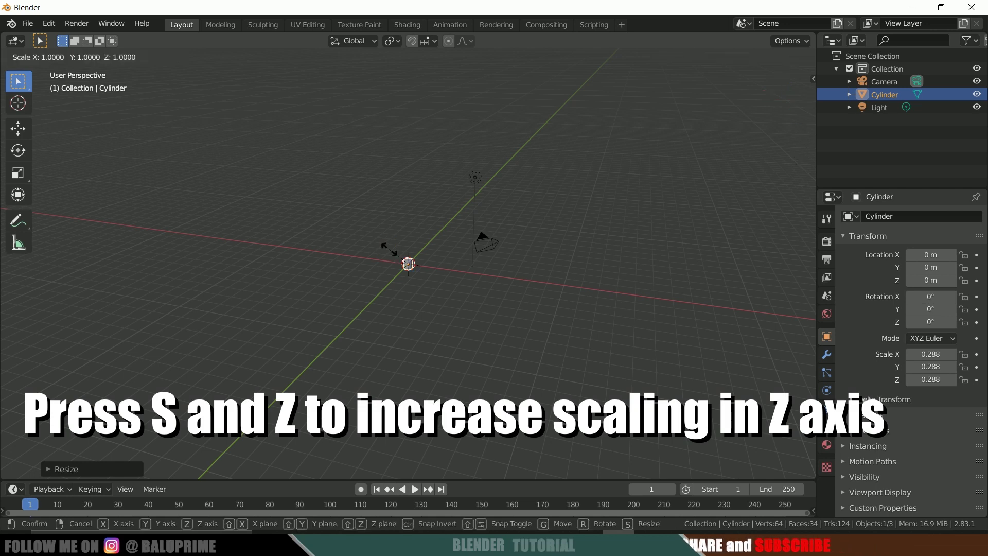
pyautogui.press('z')
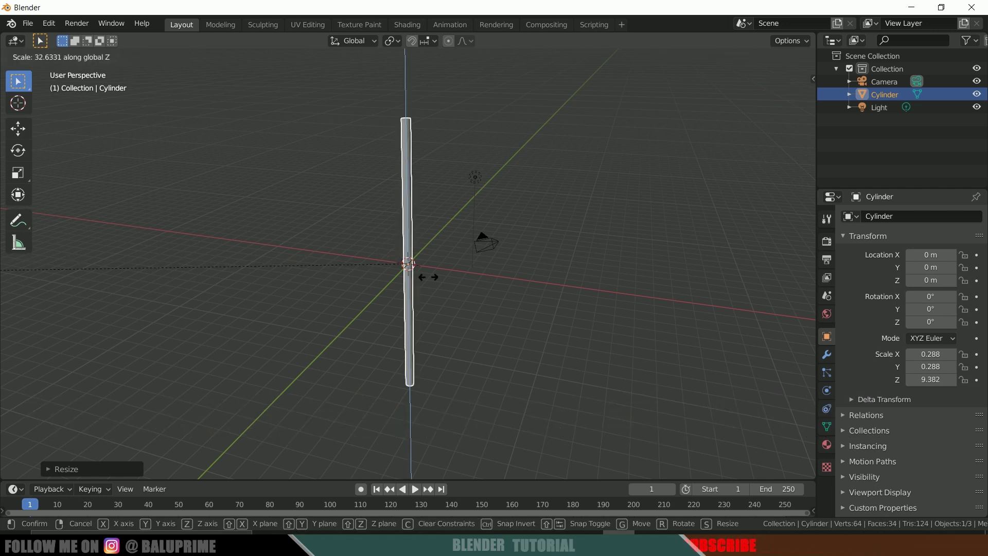
pyautogui.click(254, 294)
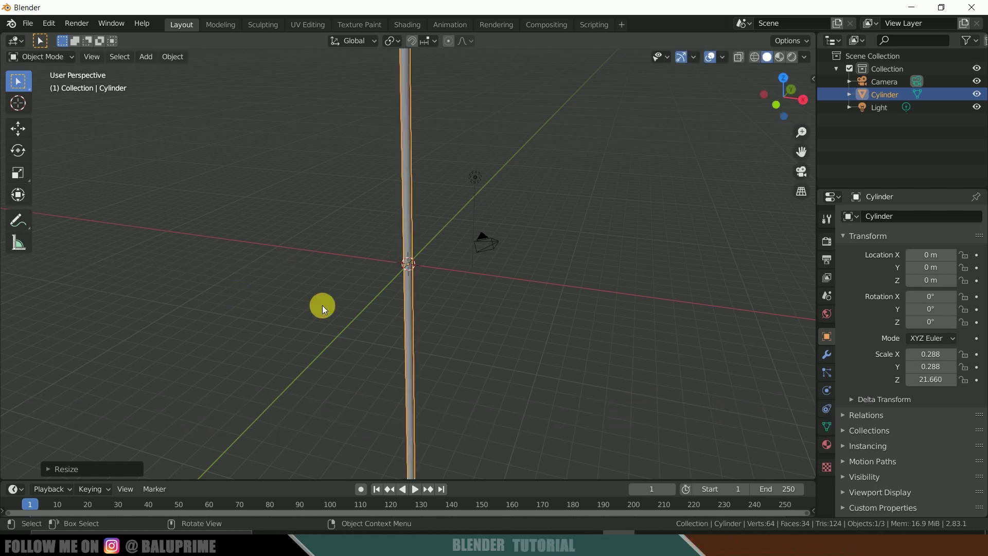
pyautogui.moveTo(318, 298); pyautogui.dragTo(320, 295, button='middle')
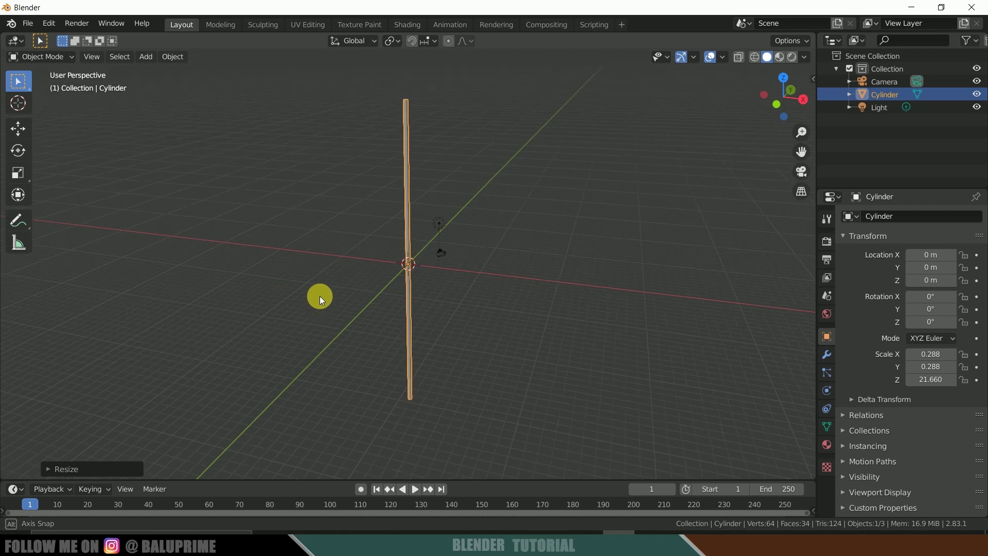
pyautogui.rightClick(407, 156)
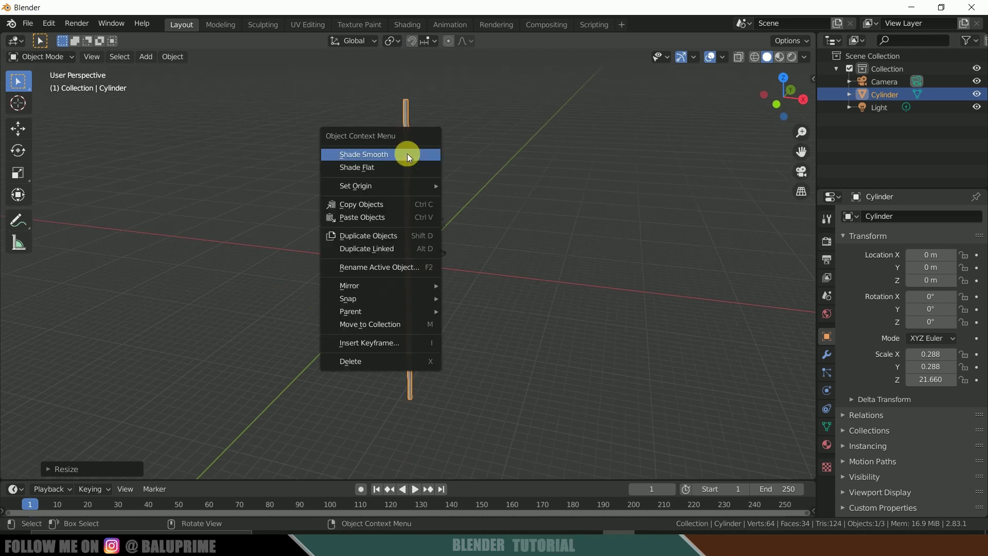
pyautogui.click(365, 156)
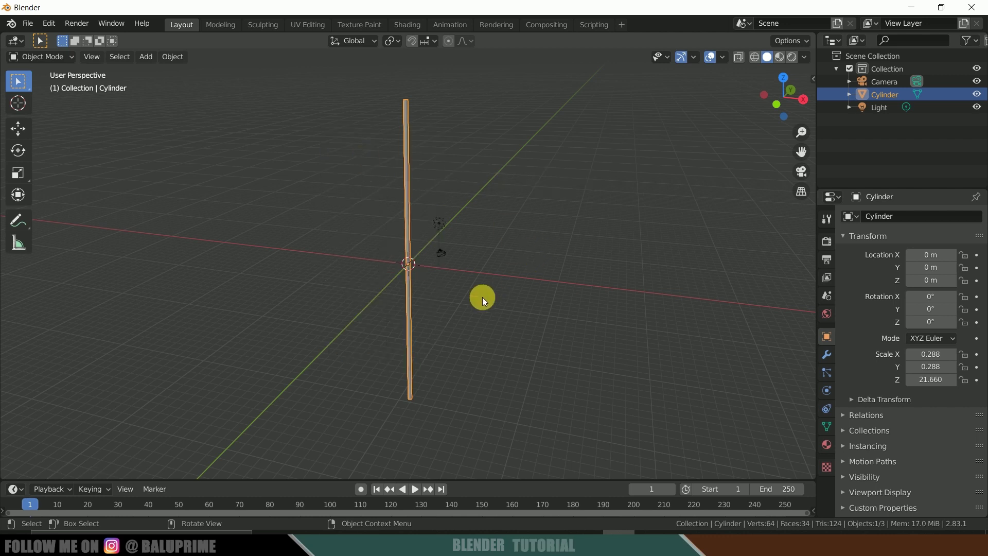
# Add a mesh plane at the origin and scale it up uniformly to about 5.35.
pyautogui.click(146, 57)
pyautogui.moveTo(149, 69)
pyautogui.click(285, 71)
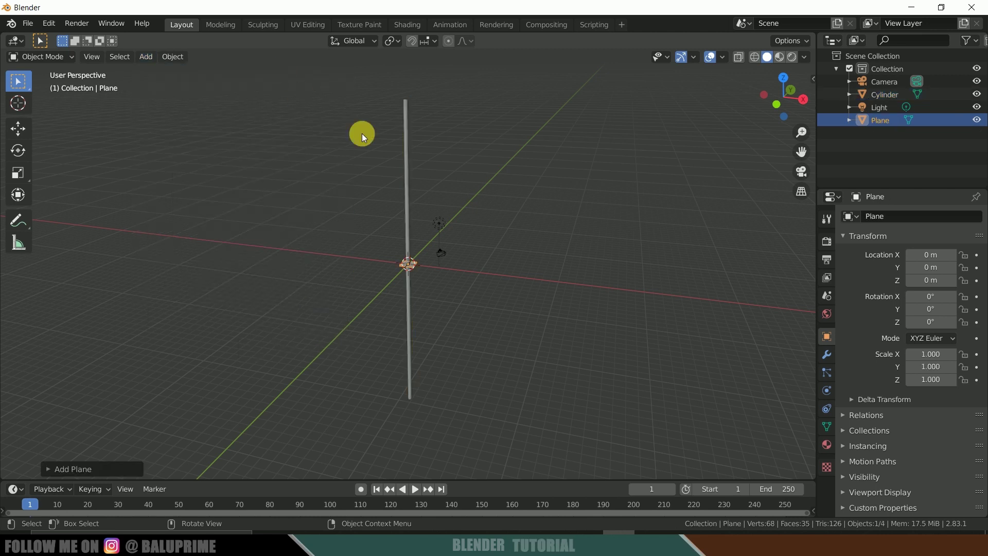
pyautogui.press('s')
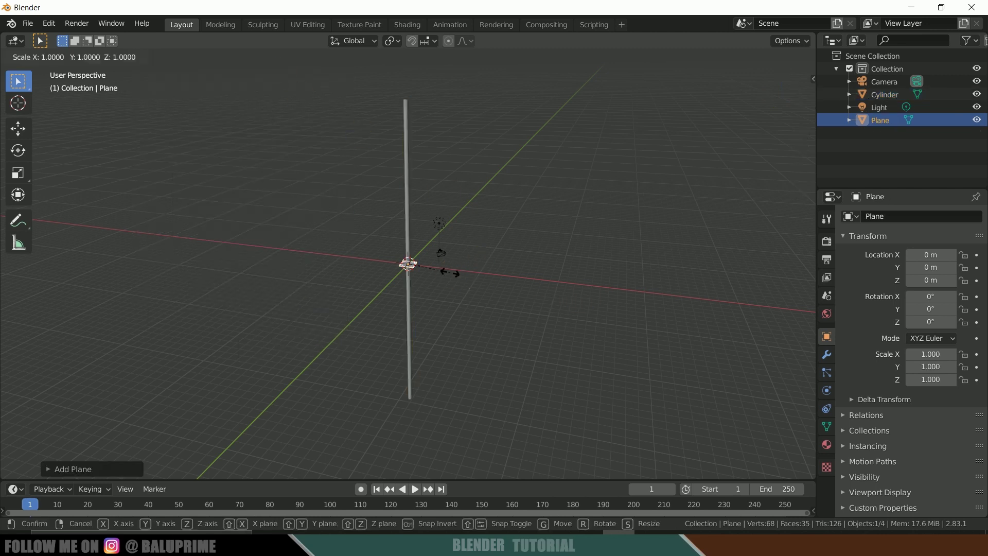
pyautogui.click(633, 308)
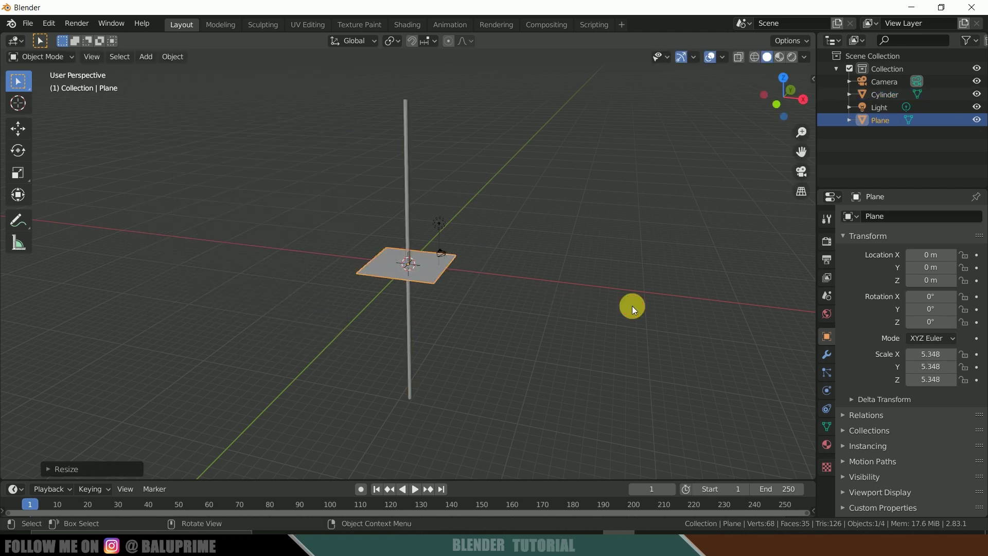
# Widen the plane along the X axis to a scale of about 8.43.
pyautogui.press('s')
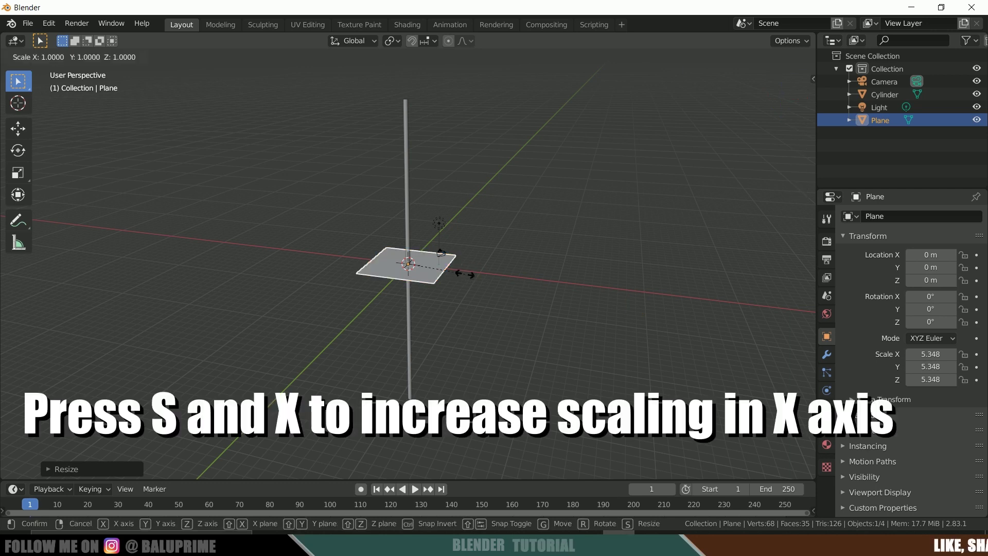
pyautogui.press('x')
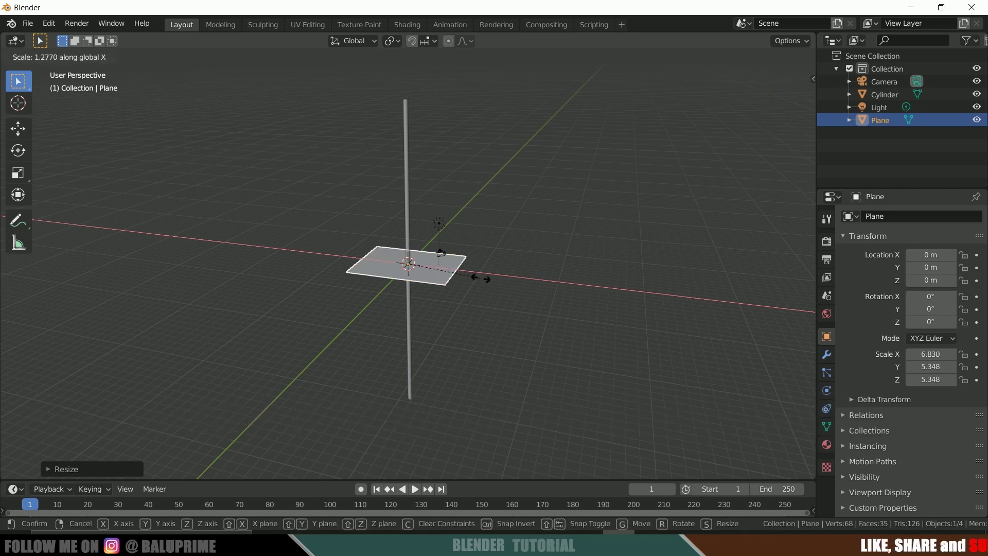
pyautogui.click(496, 280)
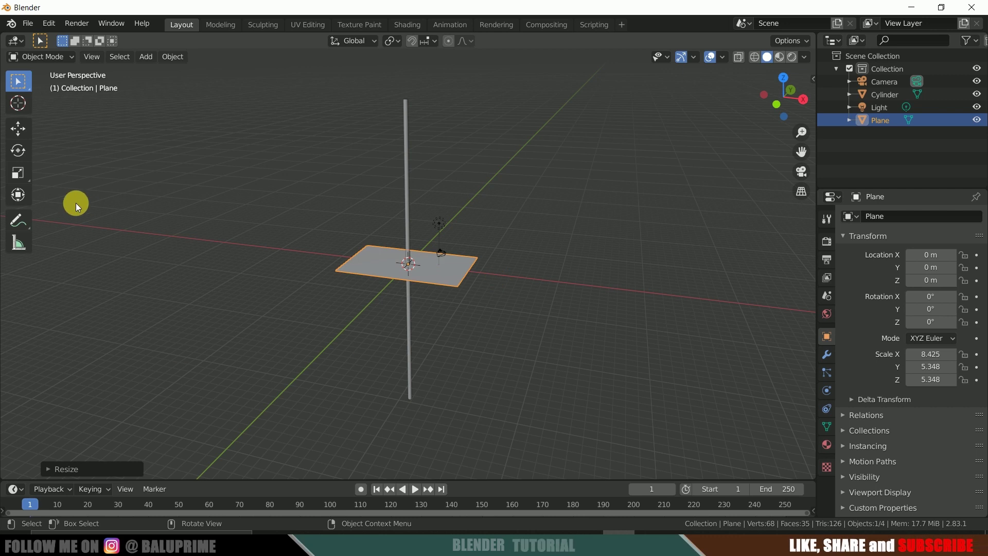
# Rotate the plane upright by setting its X rotation to 90°.
pyautogui.click(17, 151)
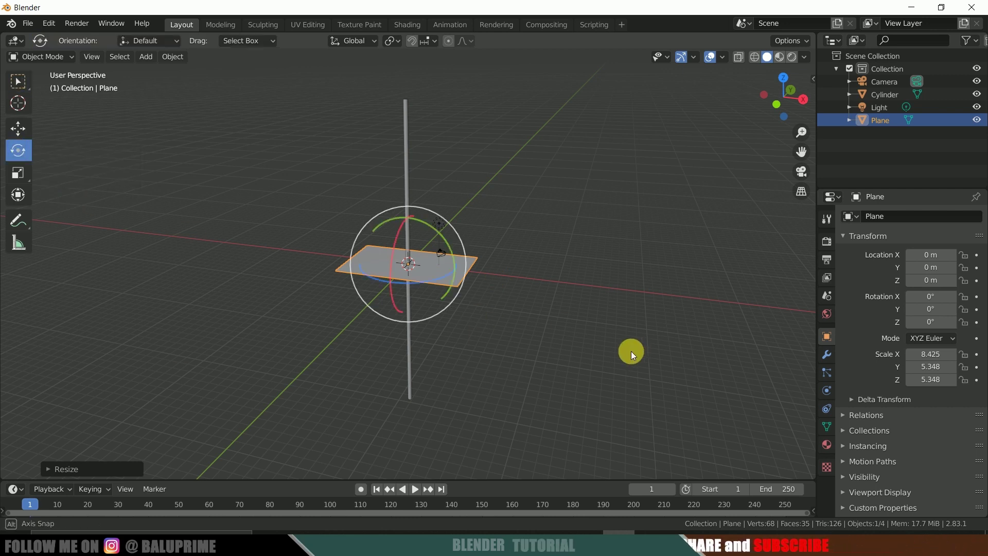
pyautogui.moveTo(636, 351); pyautogui.dragTo(460, 262, button='middle')
pyautogui.moveTo(384, 232); pyautogui.dragTo(383, 263)
pyautogui.click(947, 297)
pyautogui.write('90')
pyautogui.press('Return')
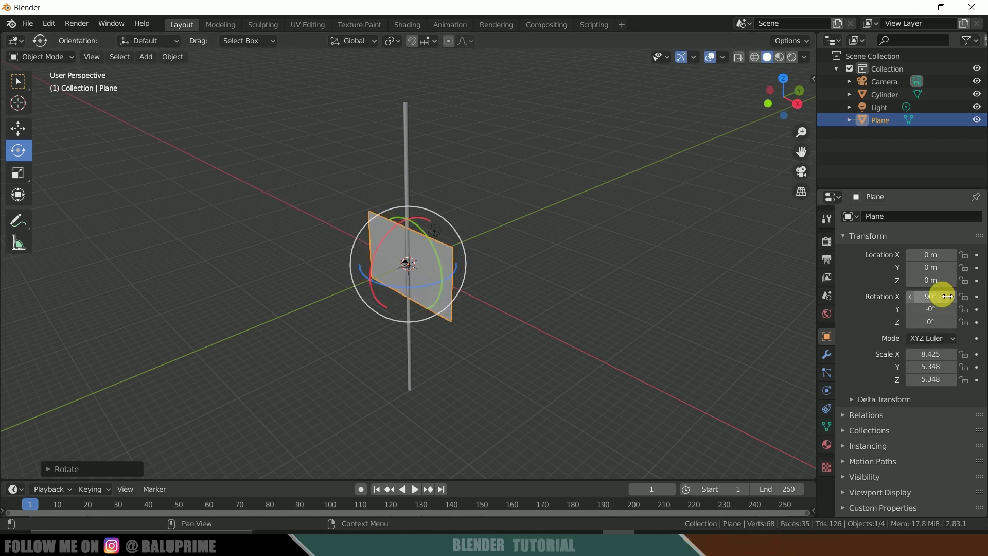
# Move the plane beside the top of the pole, to about X 8.73 m and Z 16.12 m.
pyautogui.moveTo(459, 394); pyautogui.dragTo(498, 371, button='middle')
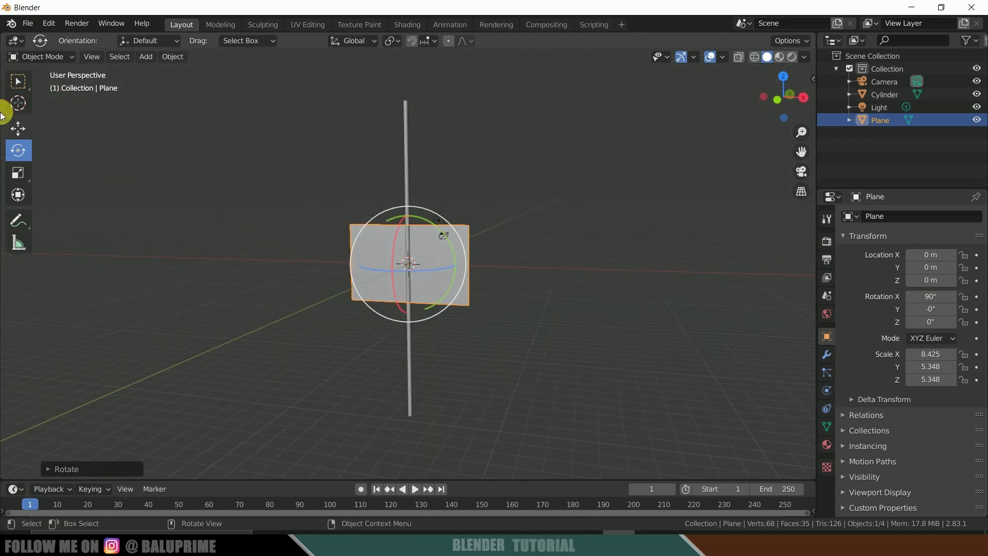
pyautogui.click(17, 126)
pyautogui.moveTo(459, 264); pyautogui.dragTo(522, 258)
pyautogui.moveTo(470, 211); pyautogui.dragTo(466, 51)
pyautogui.moveTo(613, 228); pyautogui.dragTo(533, 415, button='middle')
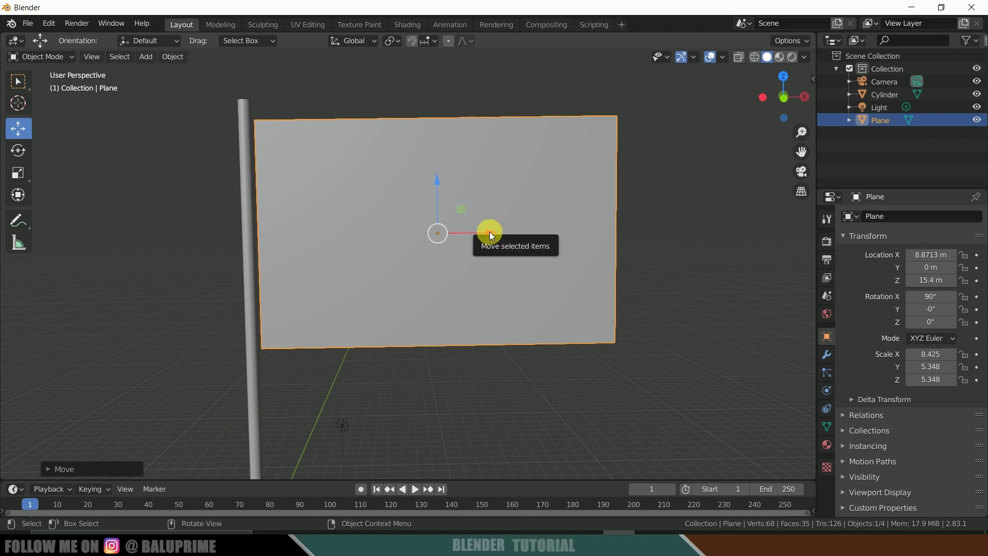
pyautogui.moveTo(487, 231); pyautogui.dragTo(484, 231)
pyautogui.moveTo(435, 184); pyautogui.dragTo(440, 169)
pyautogui.scroll(-1, 631, 353)
pyautogui.scroll(1, 611, 360)
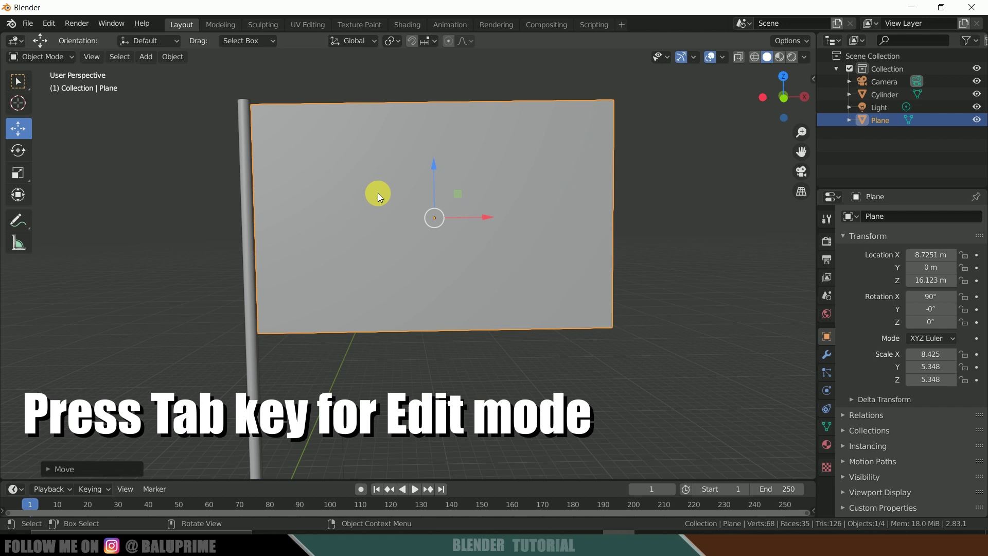
# In Edit Mode, add one centred vertical loop cut to the plane.
pyautogui.press('Tab')
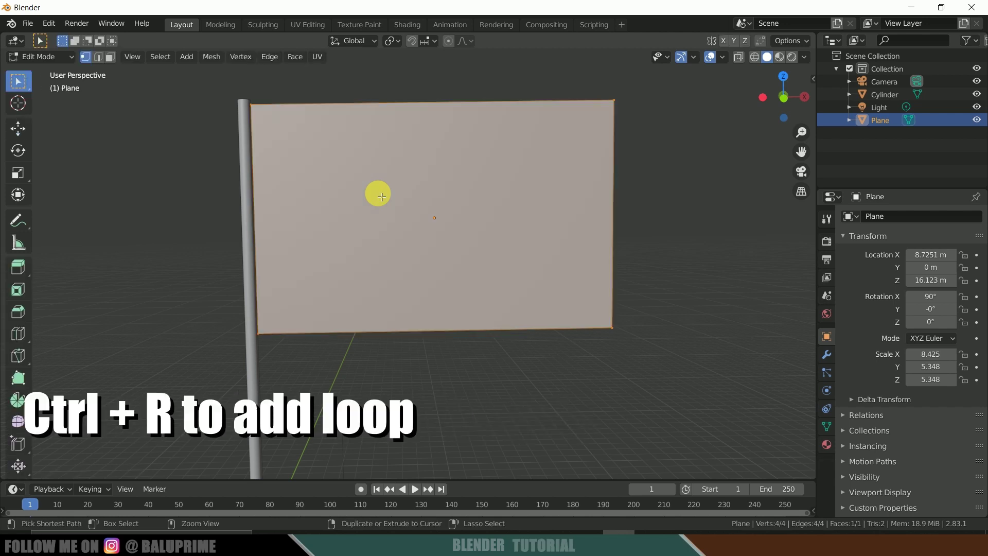
pyautogui.hotkey('ctrl', 'r')
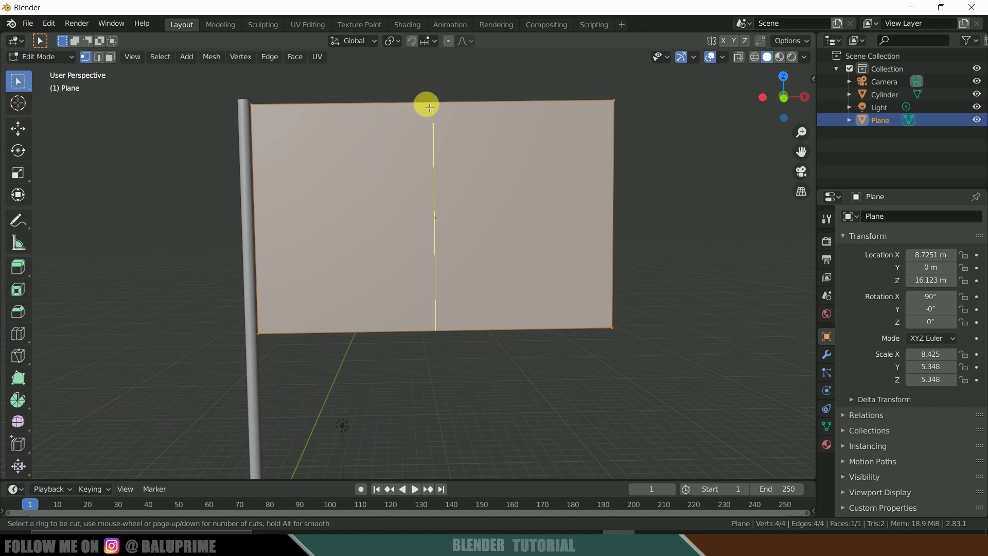
pyautogui.click(430, 108)
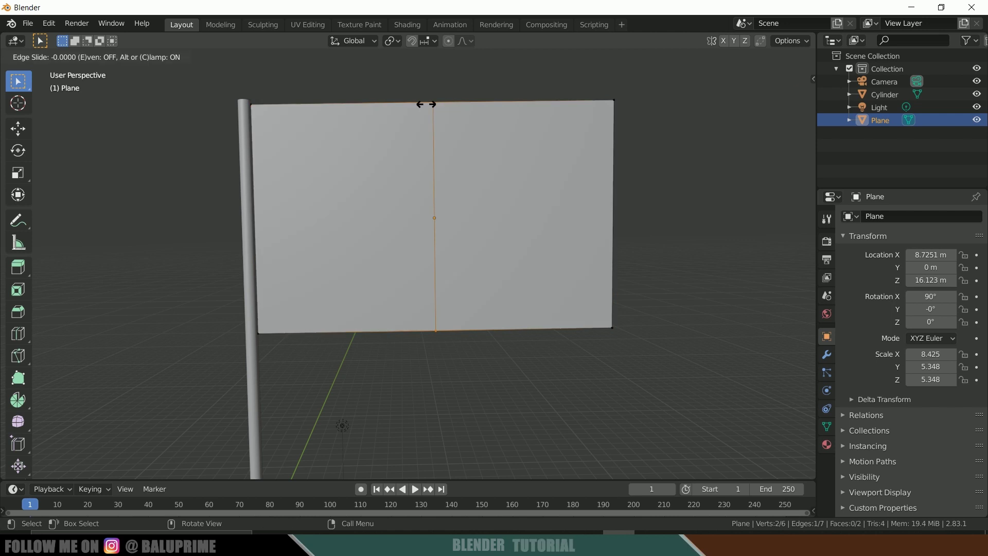
pyautogui.click(426, 104)
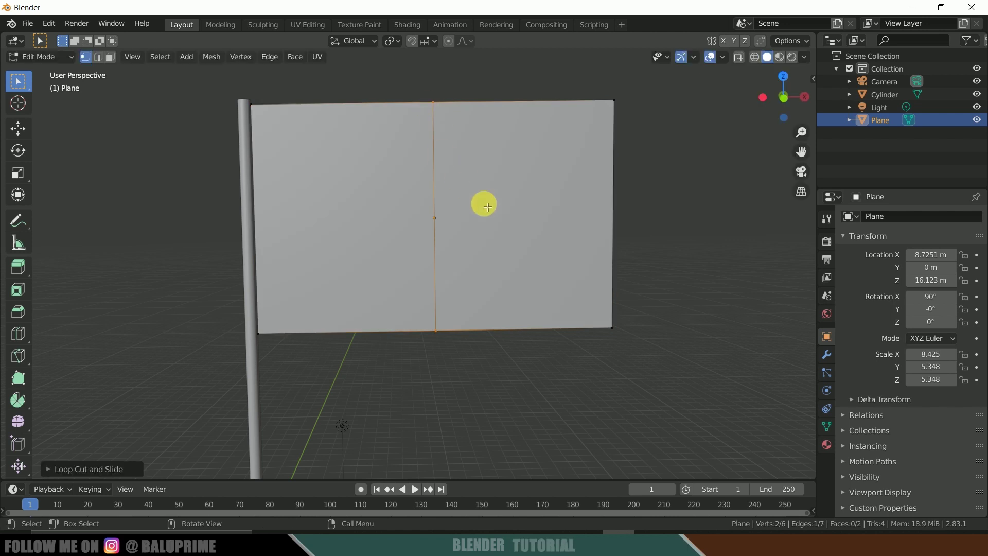
# Subdivide the whole plane mesh repeatedly until it has 512 faces, and return to Object Mode.
pyautogui.press('a')
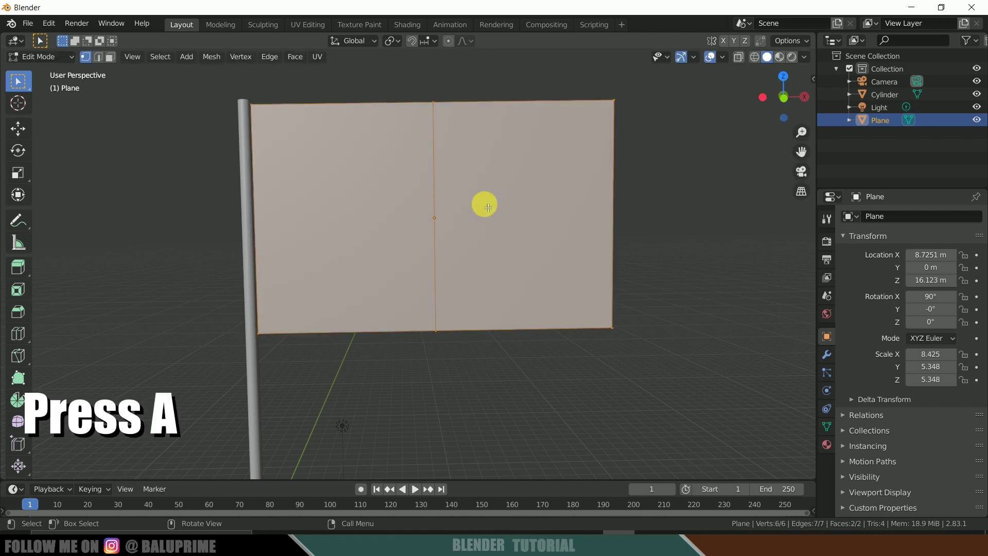
pyautogui.rightClick(504, 150)
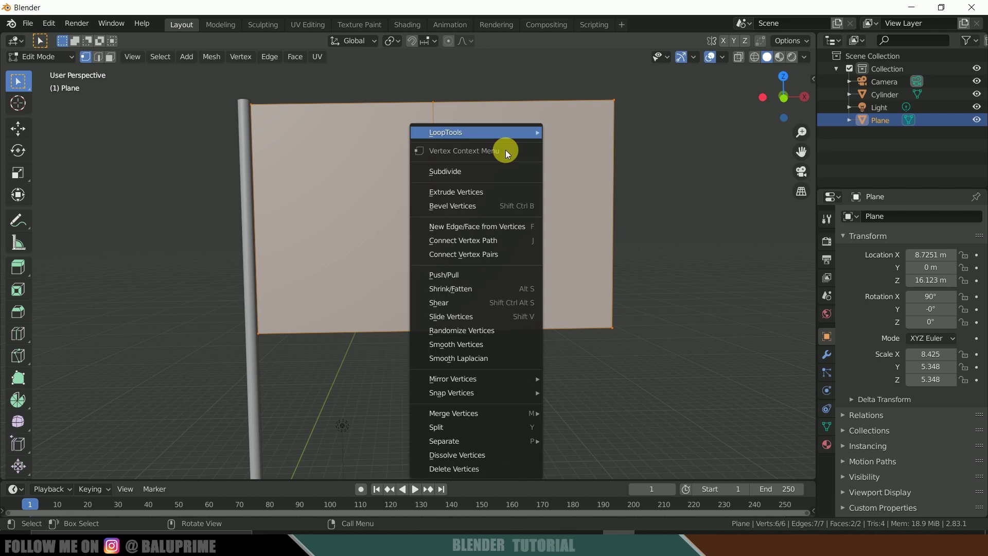
pyautogui.click(468, 169)
pyautogui.rightClick(462, 170)
pyautogui.press('Escape')
pyautogui.rightClick(463, 171)
pyautogui.click(463, 171)
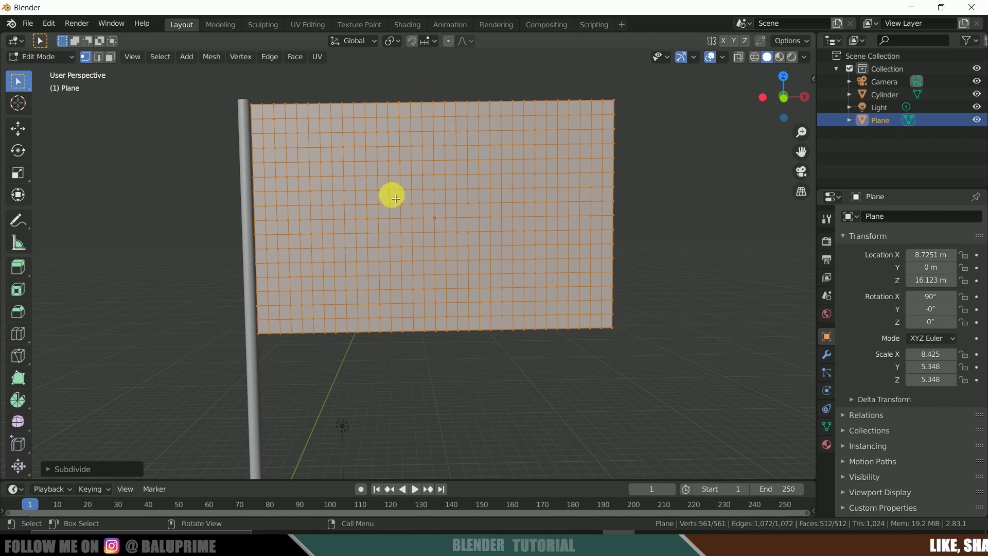
pyautogui.press('Tab')
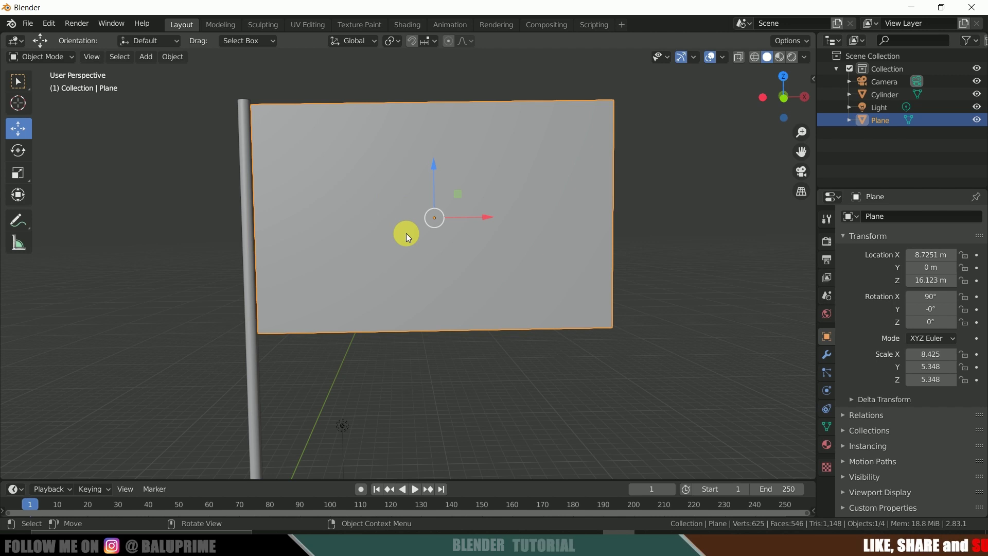
# Enable Cloth physics for the flag plane.
pyautogui.moveTo(582, 340); pyautogui.dragTo(578, 344, button='middle')
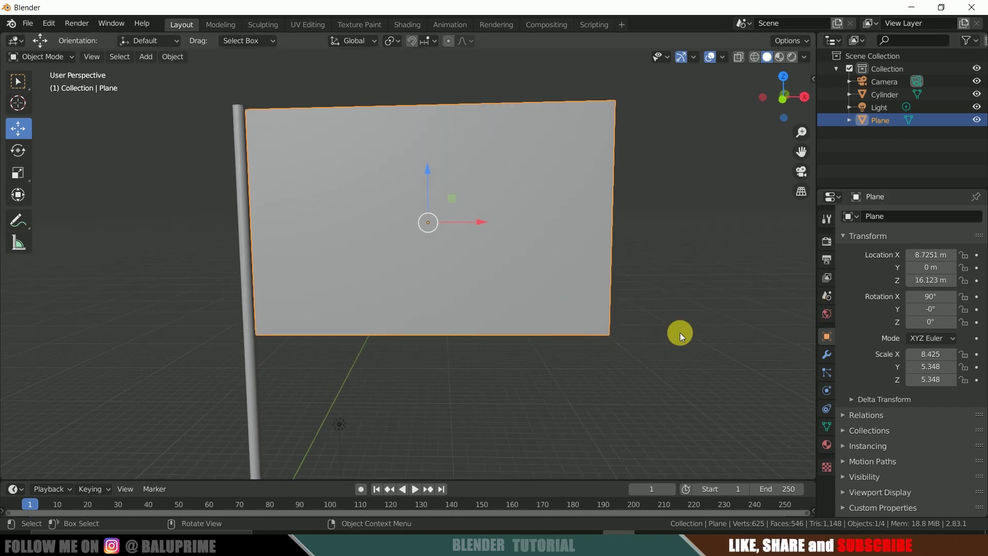
pyautogui.click(643, 303)
pyautogui.click(593, 278)
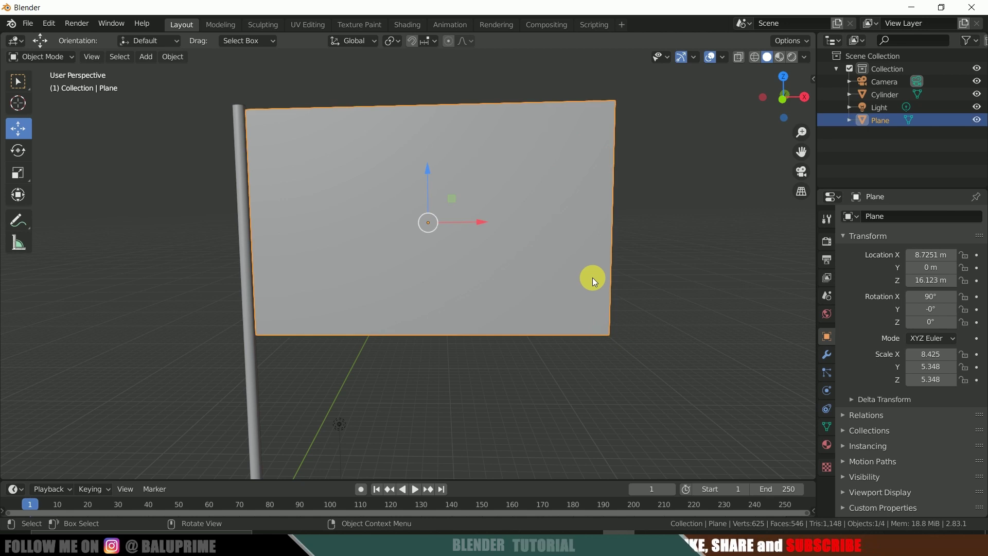
pyautogui.click(827, 391)
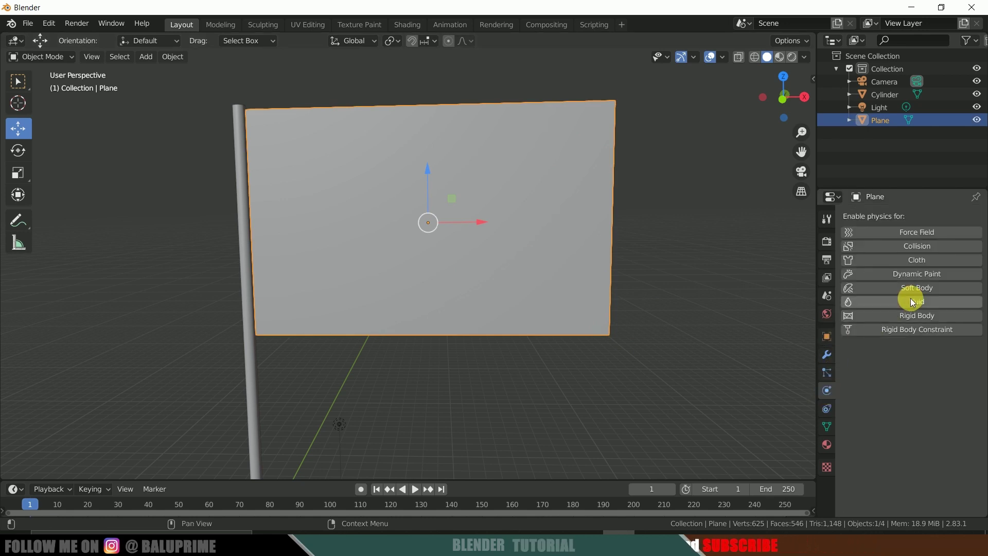
pyautogui.click(918, 262)
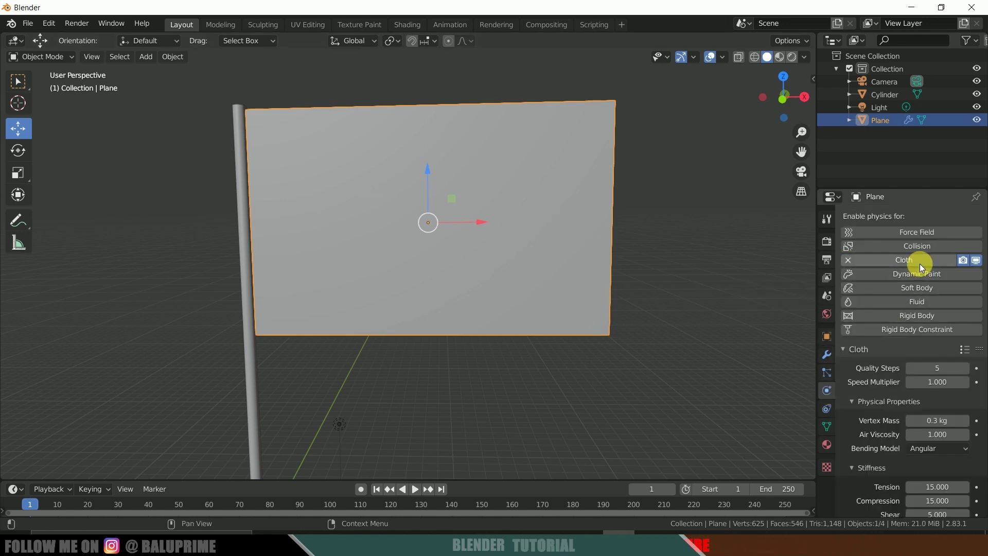
# Play the cloth simulation to see how the unpinned flag behaves, and return to frame 1.
pyautogui.click(415, 490)
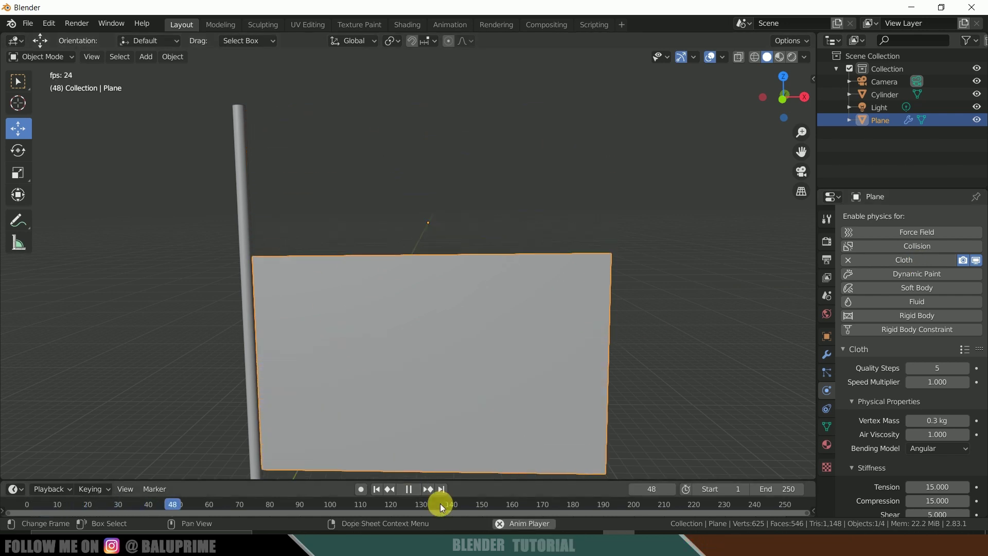
pyautogui.click(410, 492)
pyautogui.click(377, 488)
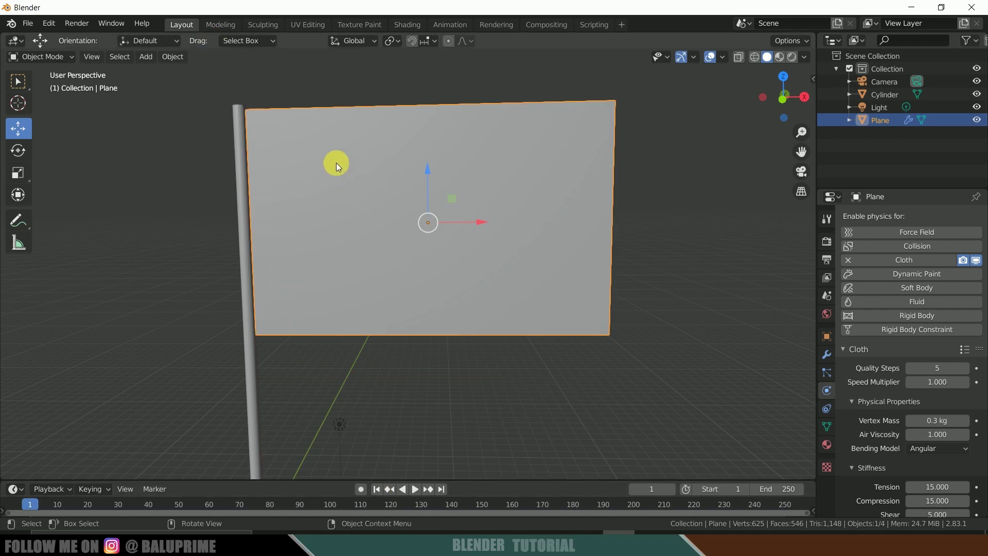
# In Edit Mode with vertex selection, select two vertices at the upper and two at the lower corner of the flag's pole-side edge.
pyautogui.press('Tab')
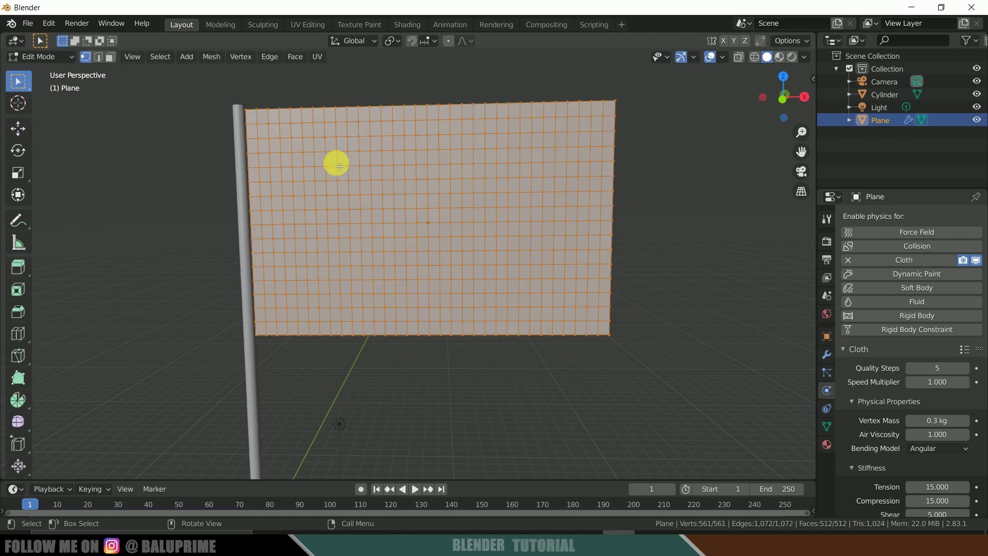
pyautogui.hotkey('alt', 'a')
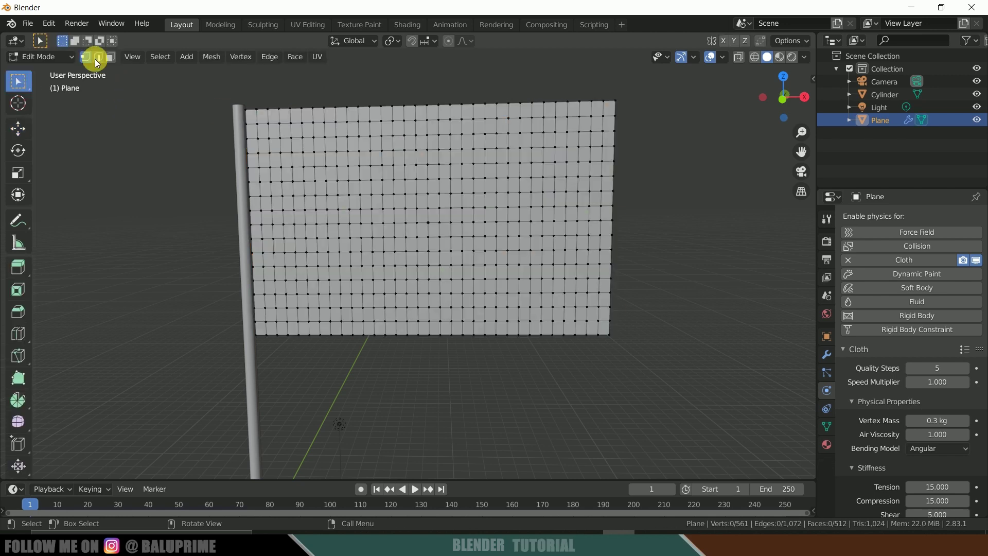
pyautogui.press('2')
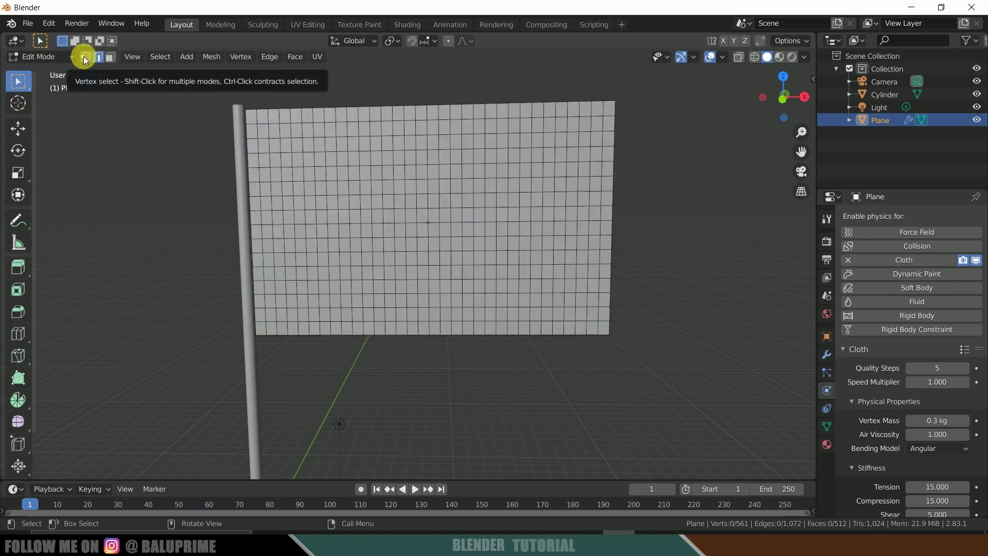
pyautogui.click(83, 56)
pyautogui.moveTo(221, 96); pyautogui.dragTo(254, 135)
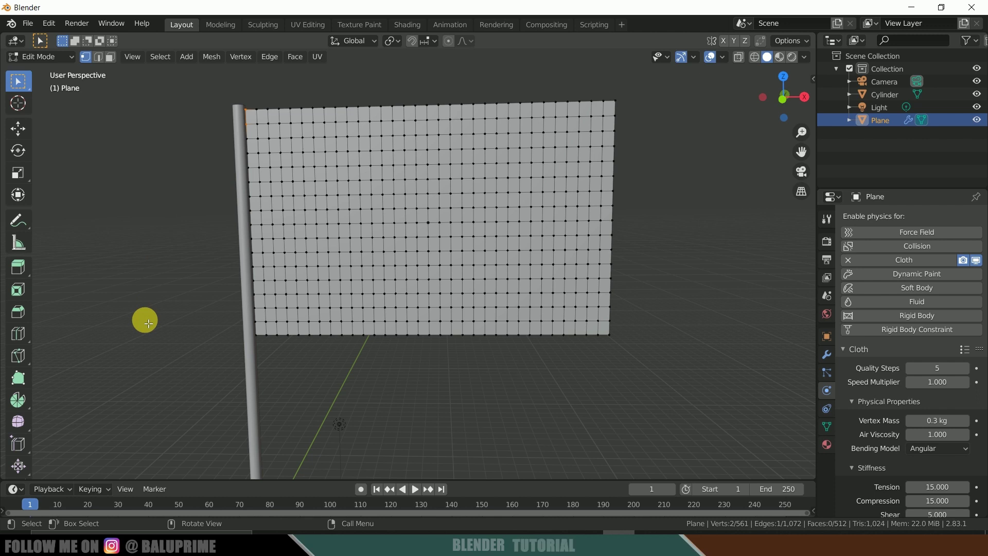
pyautogui.moveTo(226, 315); pyautogui.dragTo(263, 356)
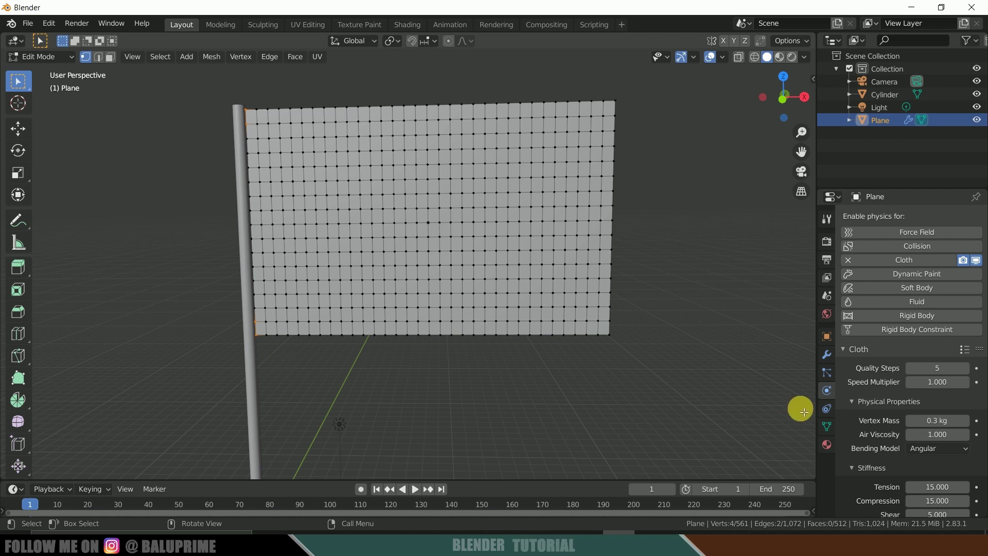
# Create a vertex group named "flag pins" and assign the selected corner vertices to it with weight 1.000.
pyautogui.scroll(-10, 849, 411)
pyautogui.click(827, 425)
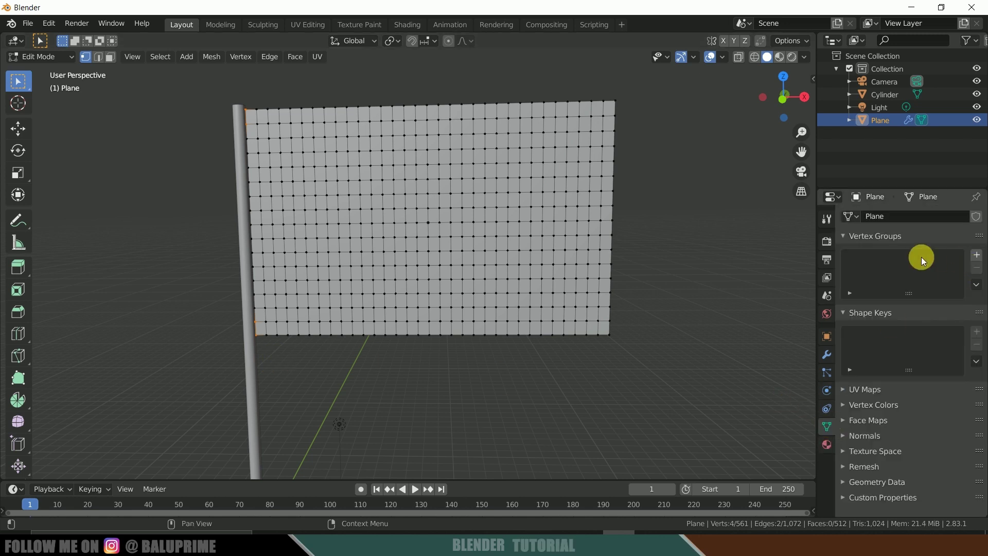
pyautogui.click(977, 255)
pyautogui.doubleClick(894, 255)
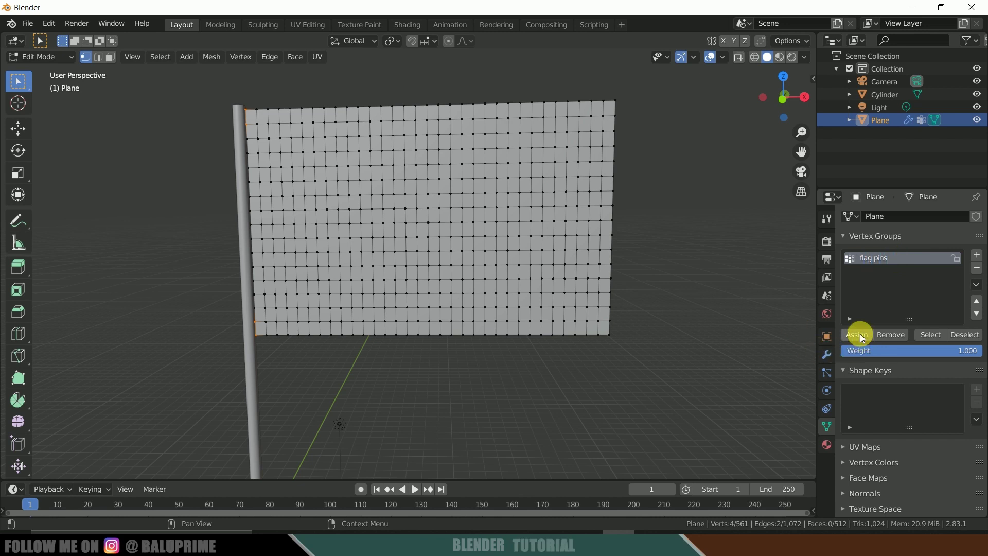
# Set "flag pins" as the pin group in the cloth's Shape settings and return to Object Mode.
pyautogui.click(828, 391)
pyautogui.scroll(-5, 869, 403)
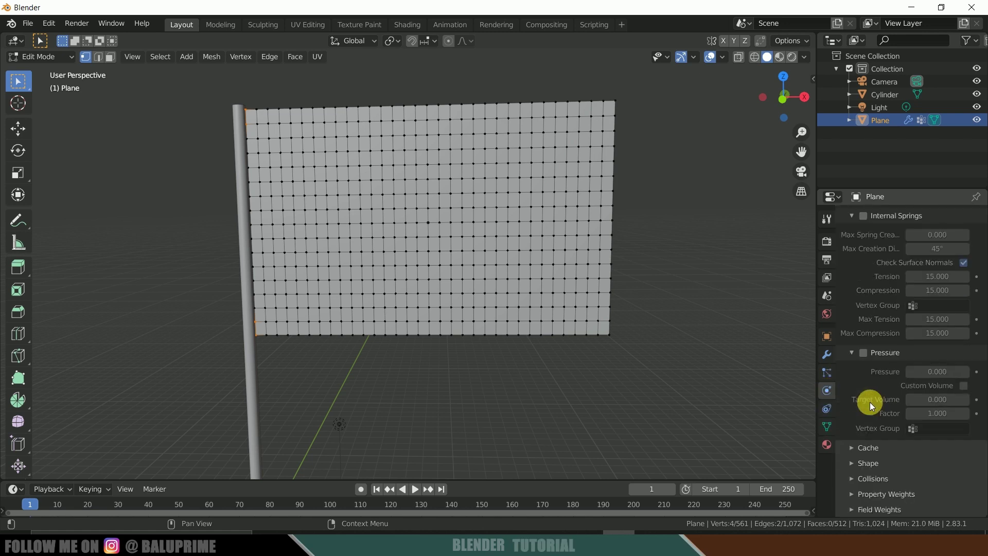
pyautogui.click(852, 461)
pyautogui.scroll(-4, 880, 434)
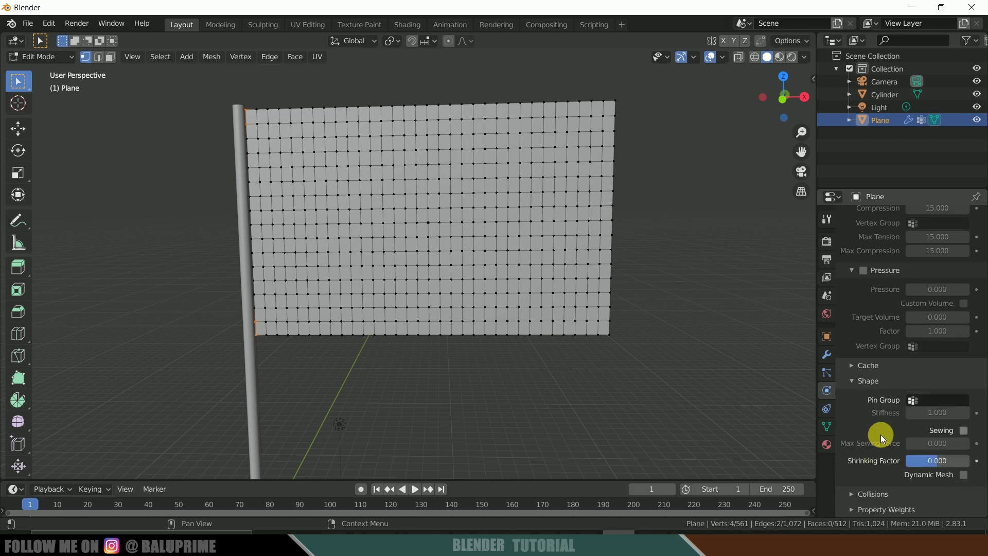
pyautogui.click(942, 402)
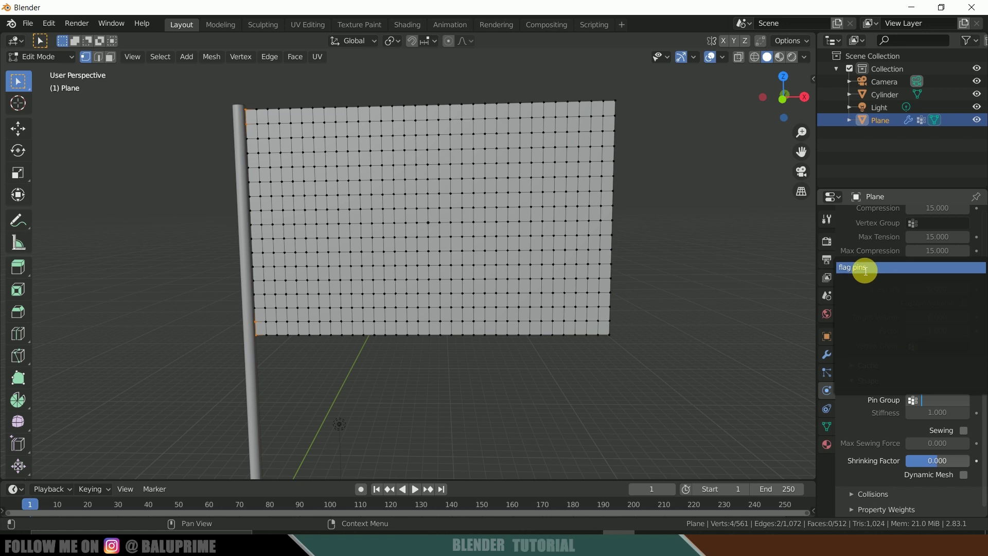
pyautogui.click(865, 269)
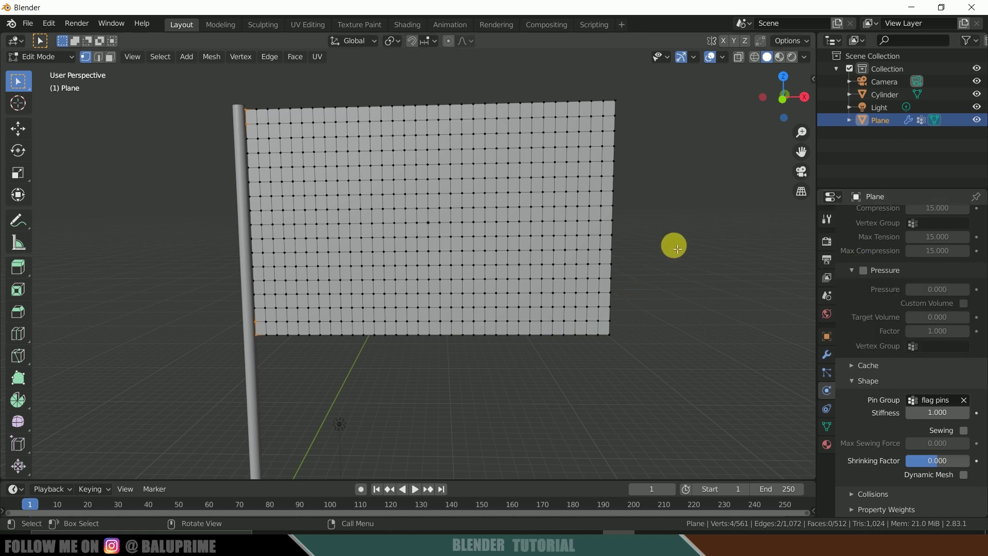
pyautogui.press('Tab')
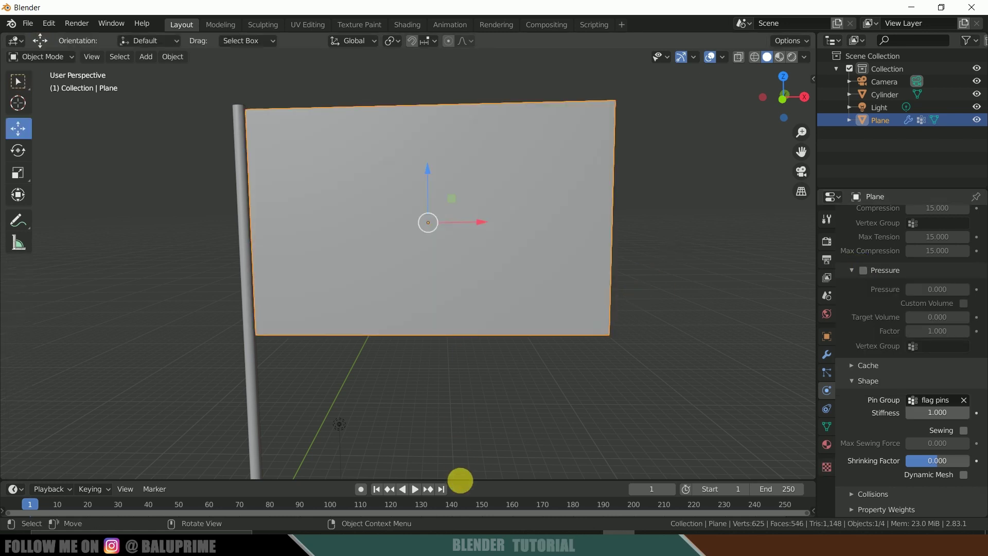
# Play the simulation and examine from several angles how the pinned flag hangs from the pole, and stop playback.
pyautogui.click(413, 490)
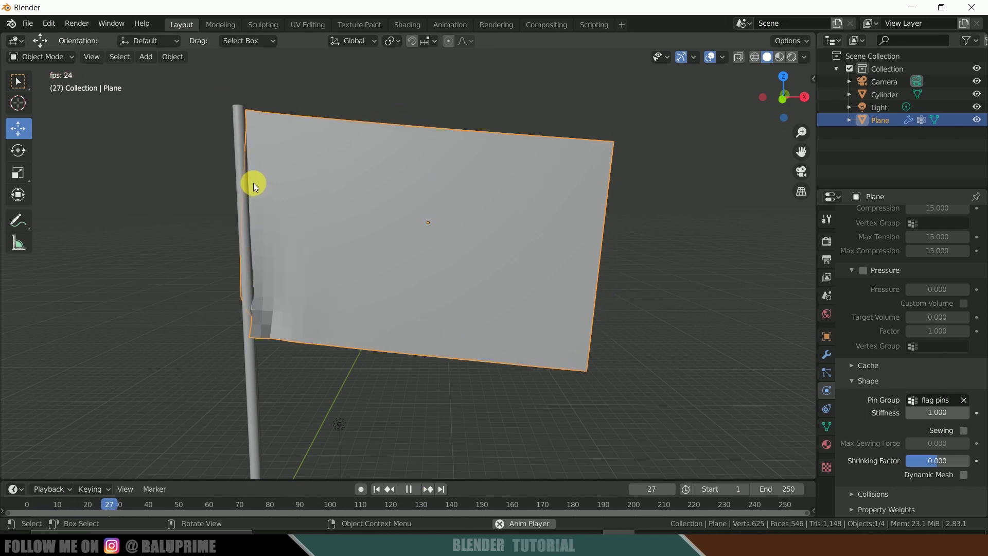
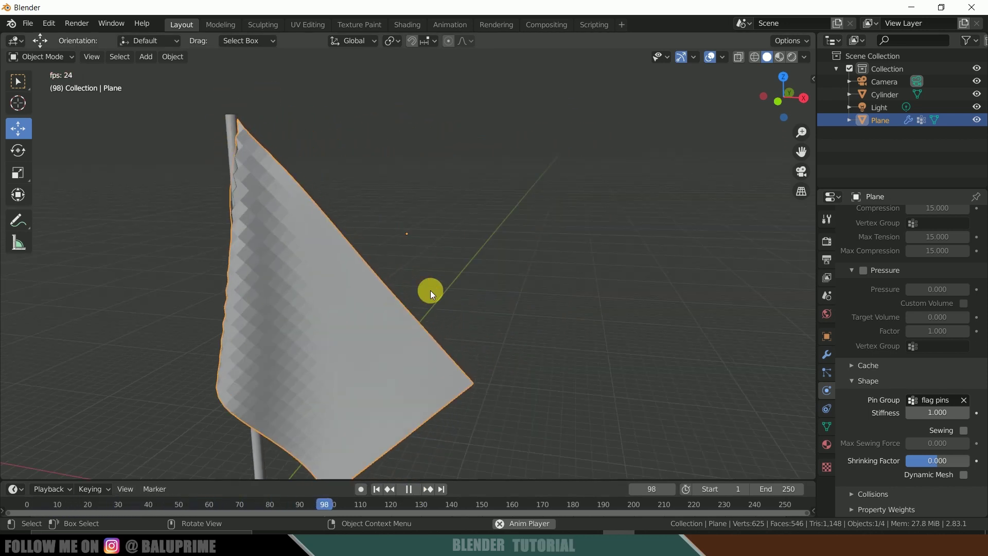
pyautogui.moveTo(452, 290); pyautogui.dragTo(449, 281, button='middle')
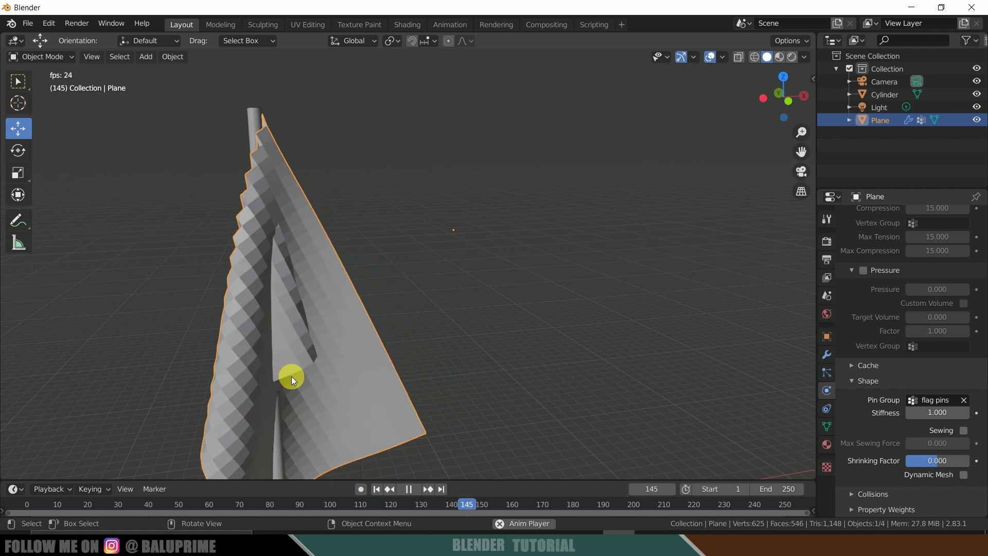
pyautogui.moveTo(586, 320); pyautogui.dragTo(615, 324, button='middle')
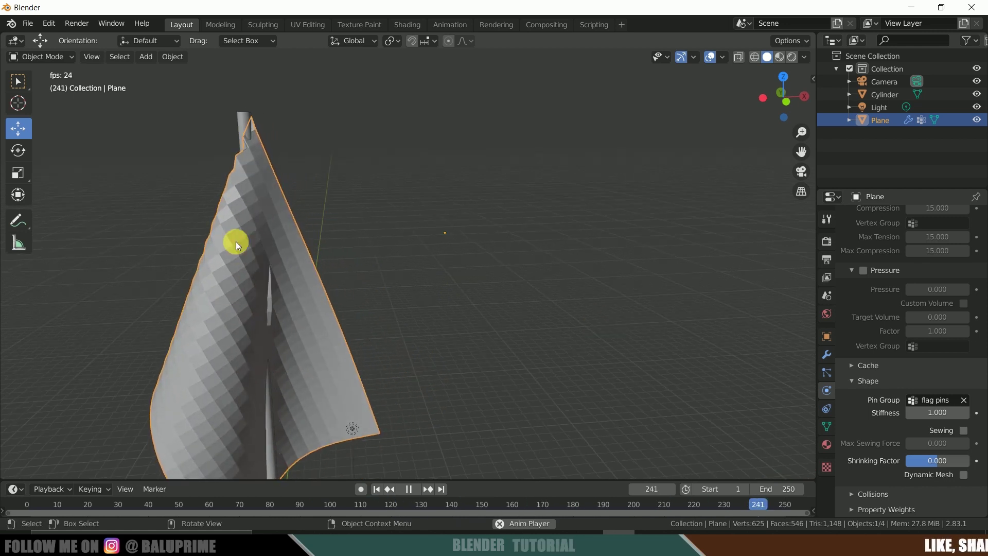
pyautogui.click(415, 488)
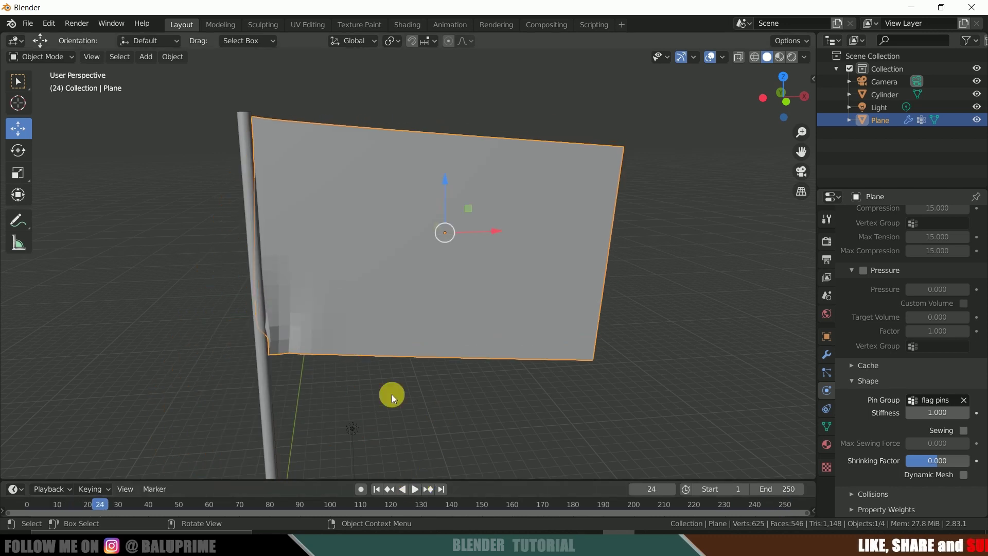
# Go to frame 59 and apply Shade Smooth to the flag.
pyautogui.moveTo(116, 503); pyautogui.dragTo(206, 505)
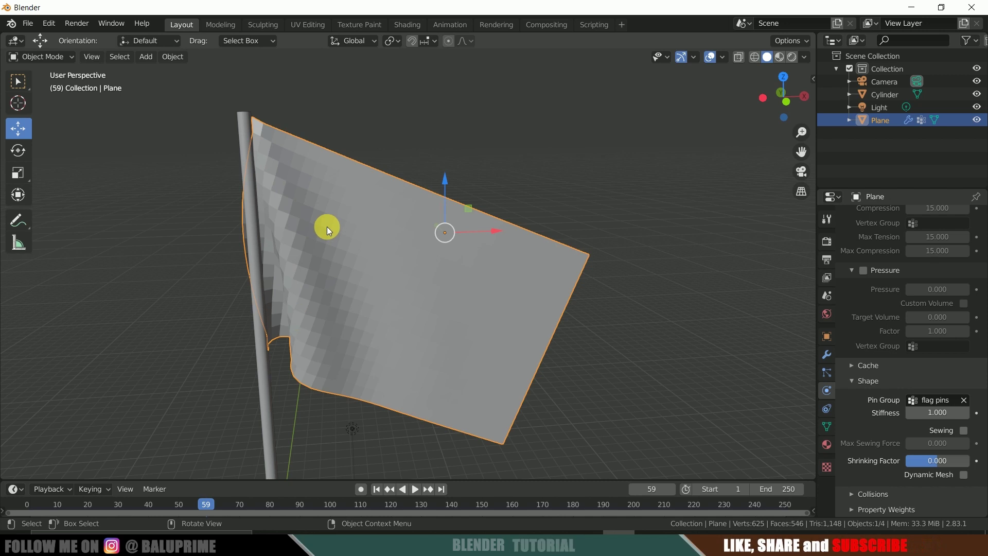
pyautogui.rightClick(310, 178)
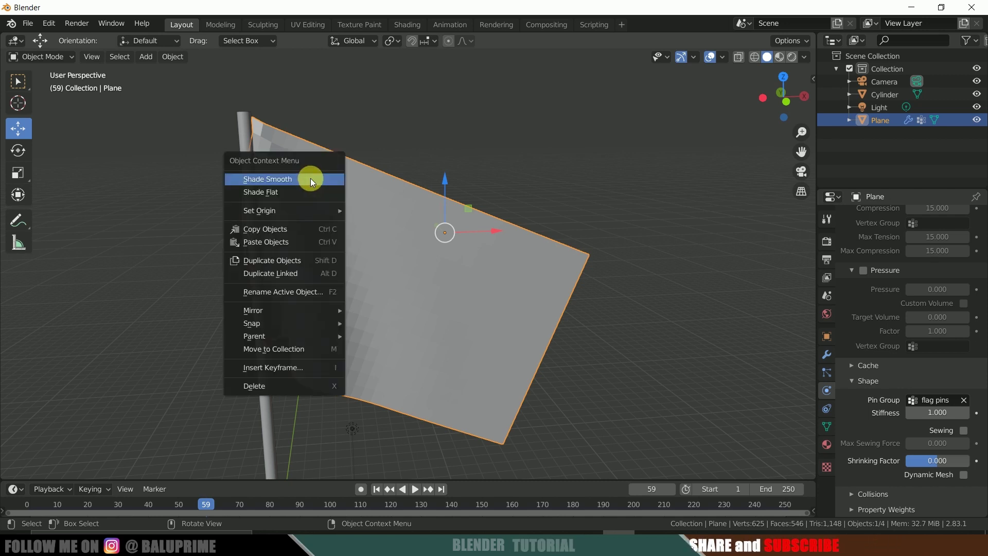
pyautogui.click(285, 180)
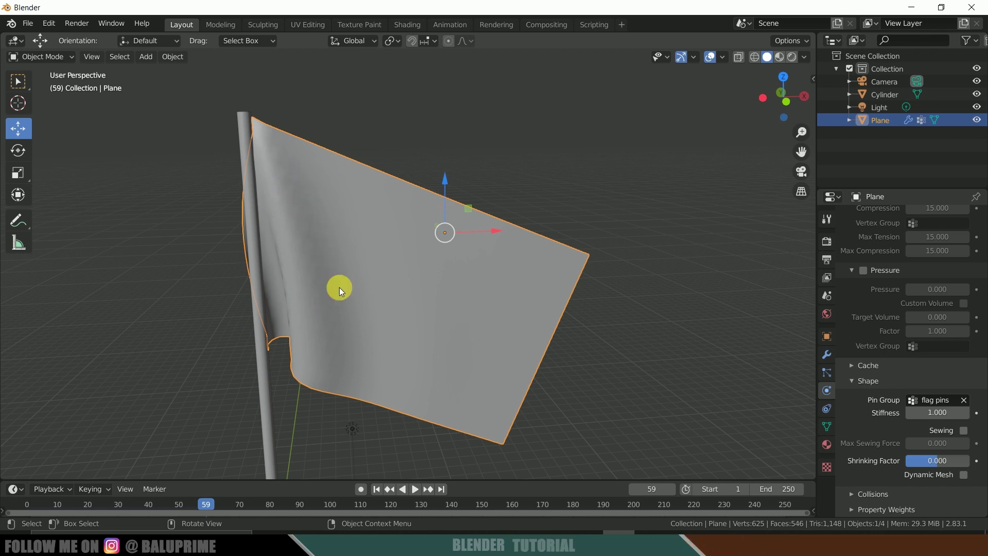
# Add a Subdivision Surface modifier to the flag and return to frame 1.
pyautogui.click(827, 354)
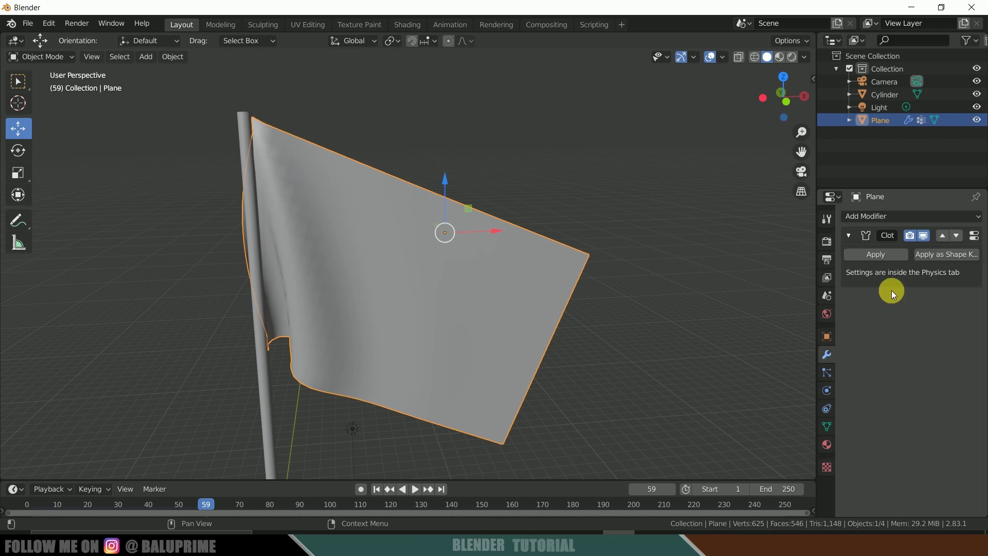
pyautogui.click(874, 217)
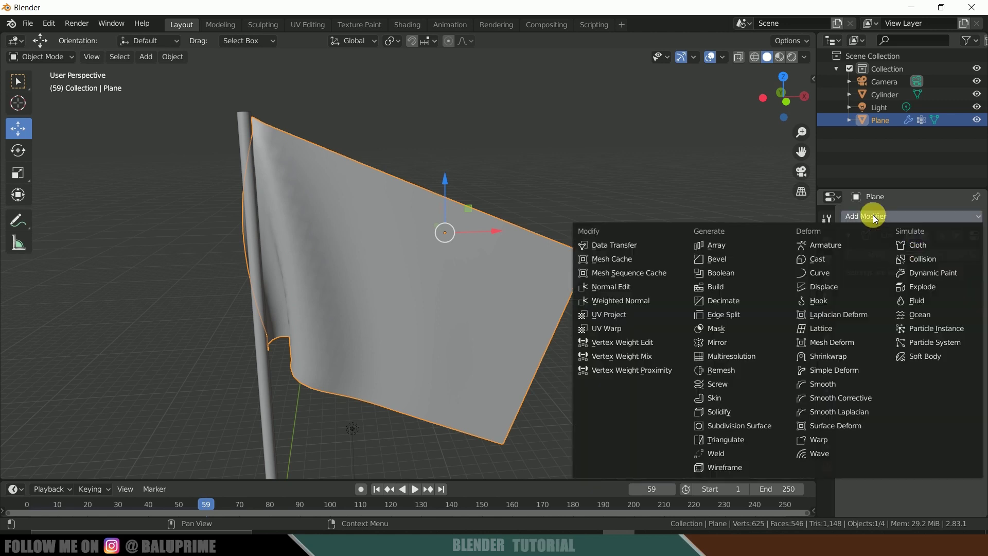
pyautogui.click(727, 425)
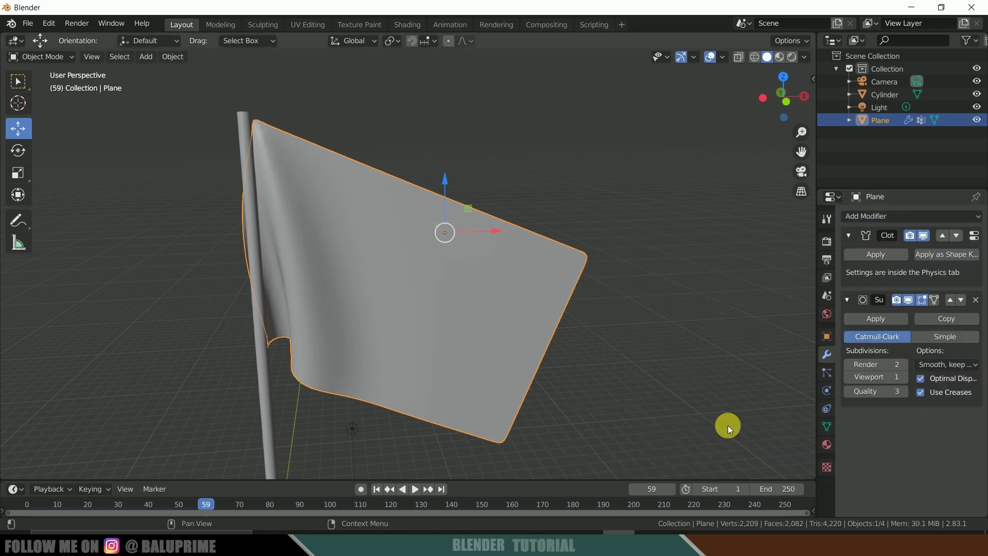
pyautogui.click(377, 488)
# In Edit Mode, select all vertices along the flag's outer border using shortest-path selection from corner to corner.
pyautogui.scroll(3, 309, 154)
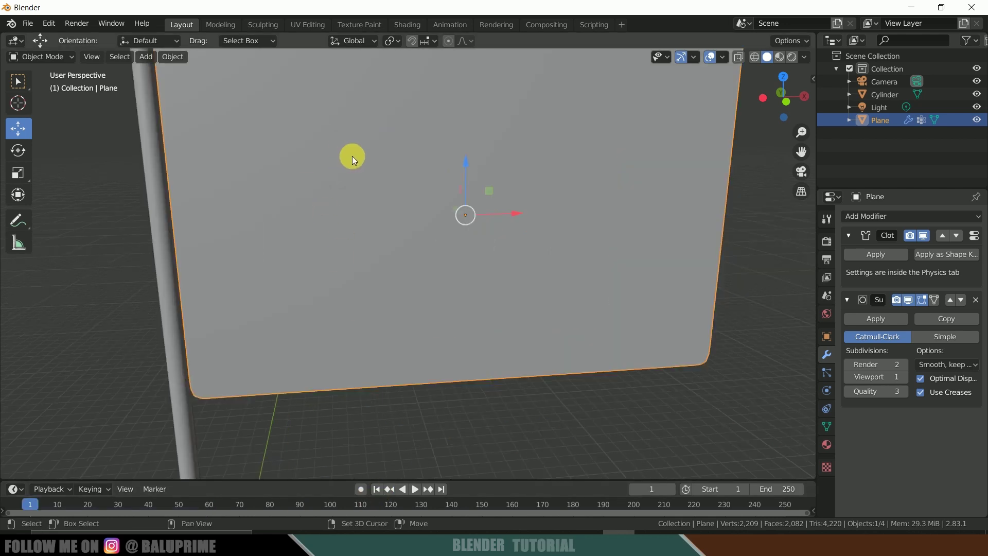
pyautogui.keyDown('shift'); pyautogui.moveTo(352, 156); pyautogui.dragTo(390, 232, button='middle'); pyautogui.keyUp('shift')
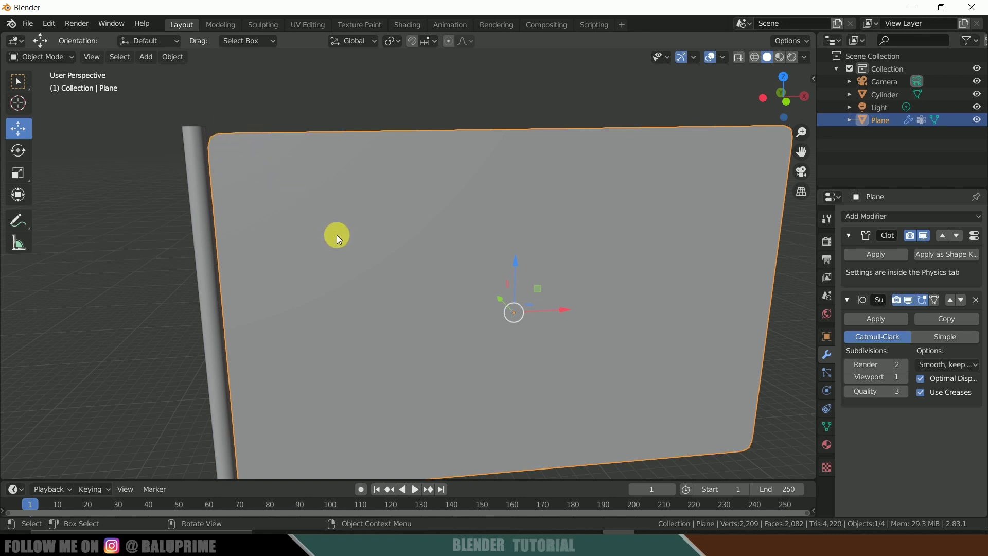
pyautogui.moveTo(337, 234); pyautogui.dragTo(326, 221, button='middle')
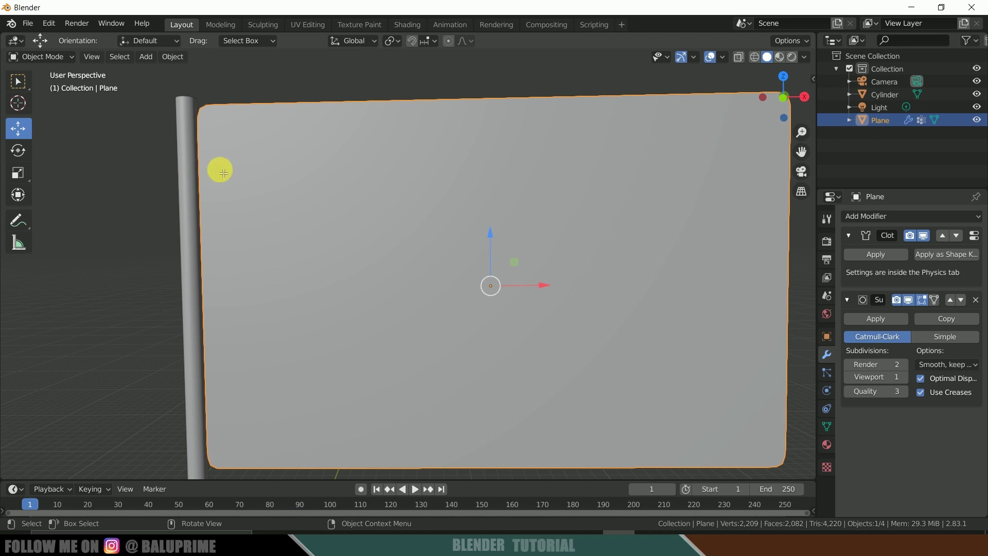
pyautogui.press('Tab')
pyautogui.scroll(-2, 200, 99)
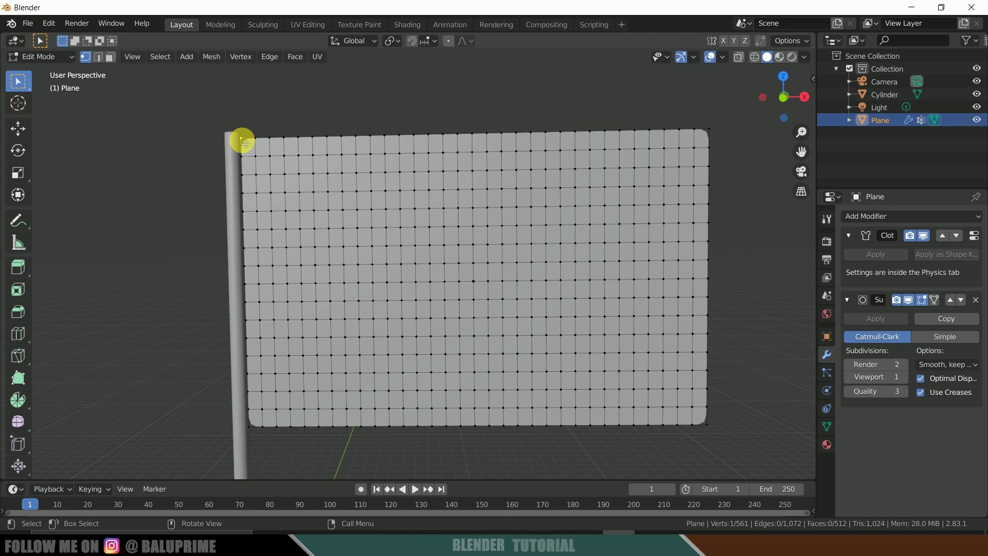
pyautogui.press('ctrl')
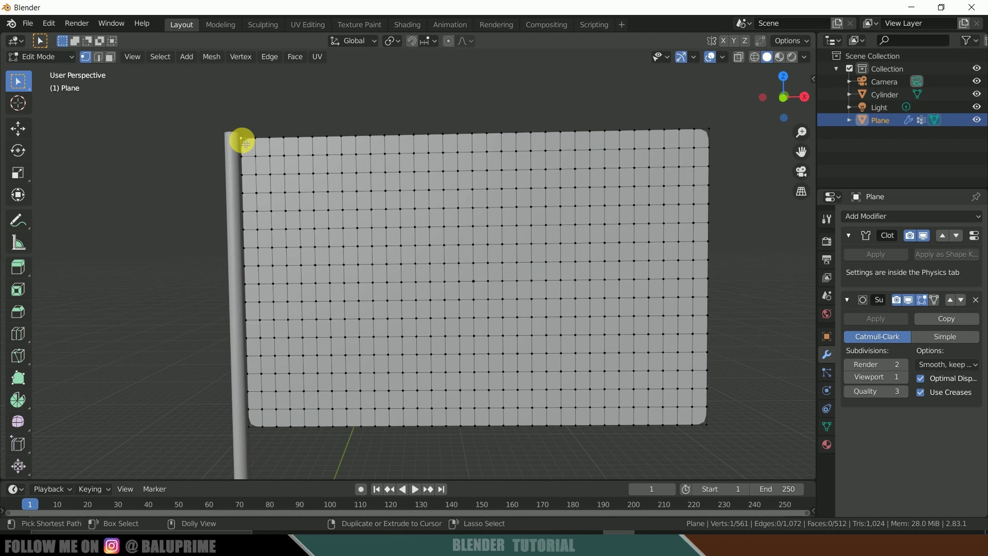
pyautogui.keyDown('ctrl'); pyautogui.click(712, 131); pyautogui.keyUp('ctrl')
pyautogui.keyDown('ctrl'); pyautogui.click(708, 427); pyautogui.keyUp('ctrl')
pyautogui.keyDown('ctrl'); pyautogui.click(250, 432); pyautogui.keyUp('ctrl')
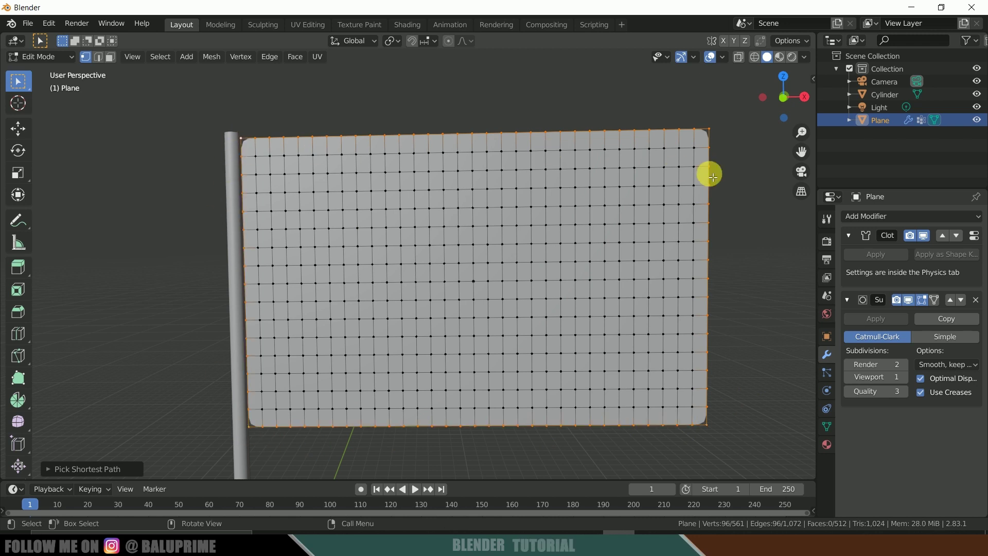
# Set the mean crease of the selected border edges to 0.60 and return to Object Mode.
pyautogui.click(819, 79)
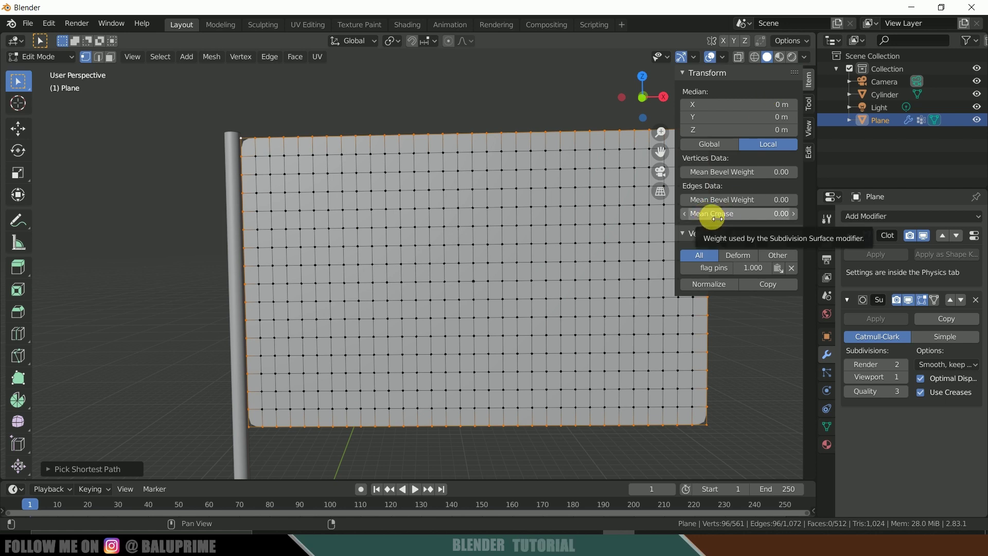
pyautogui.moveTo(738, 213); pyautogui.dragTo(556, 425)
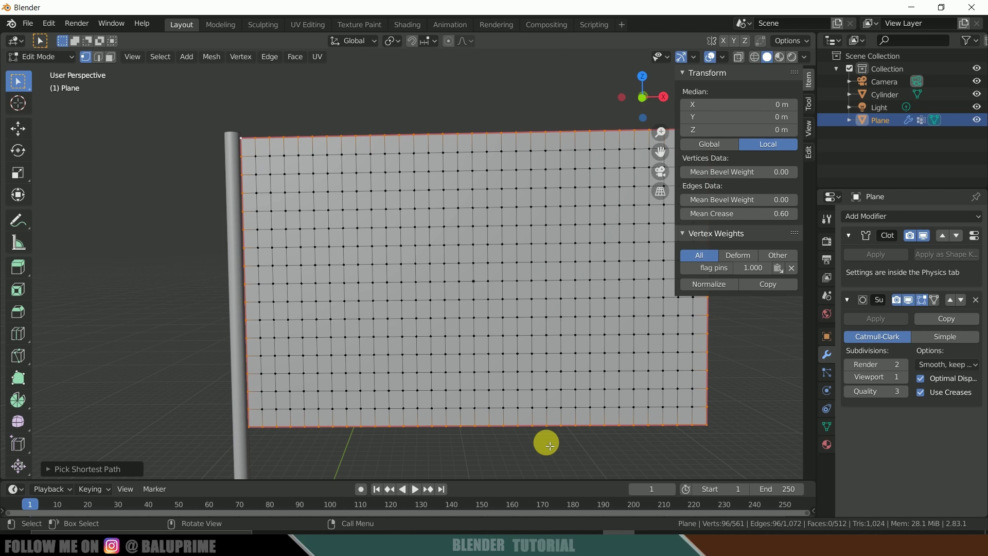
pyautogui.press('Tab')
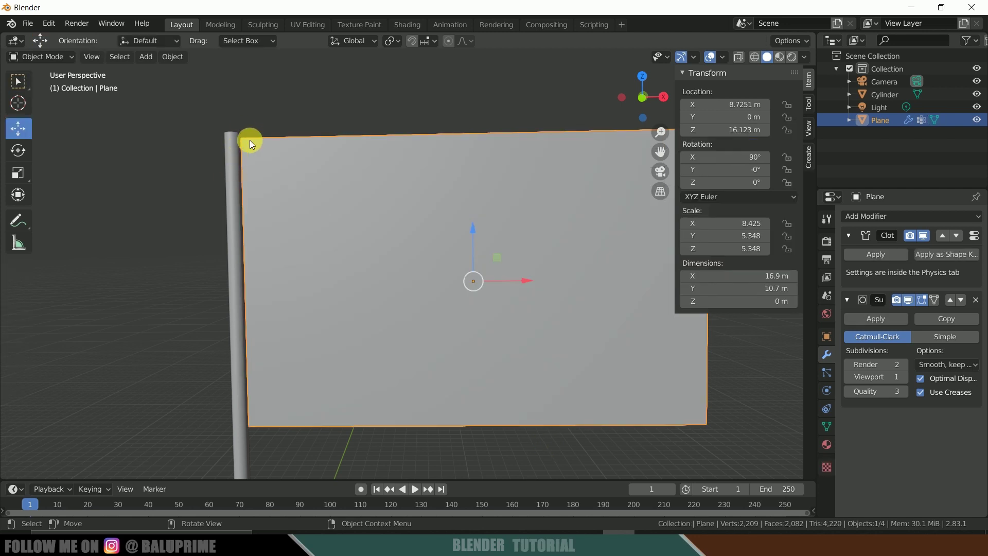
pyautogui.scroll(-1, 381, 276)
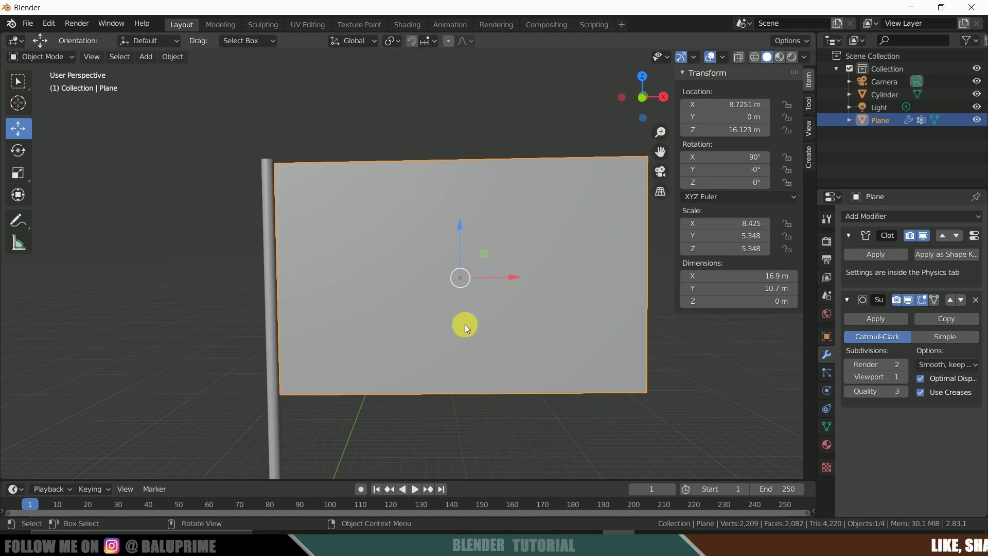
# Enable Self Collisions in the flag's cloth physics settings.
pyautogui.click(827, 391)
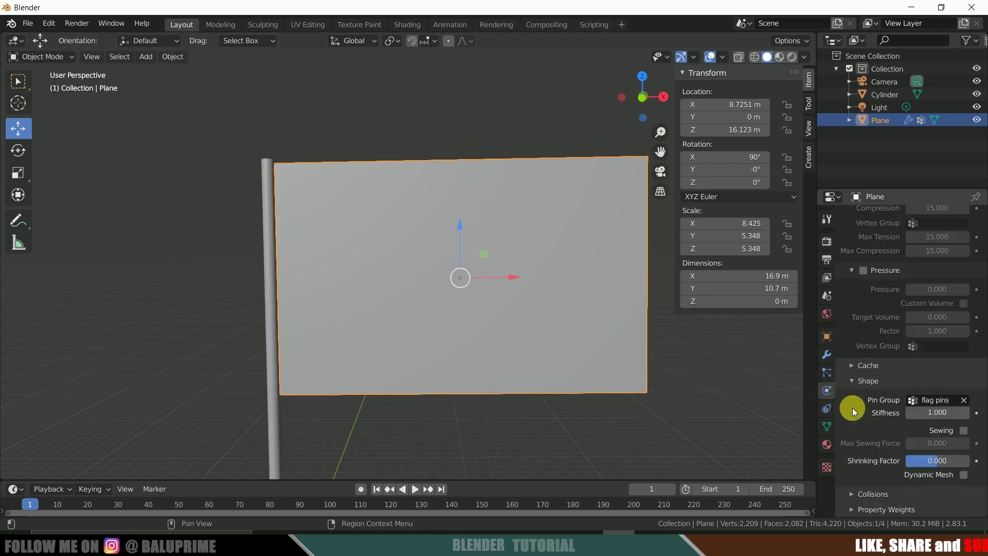
pyautogui.scroll(-1, 857, 414)
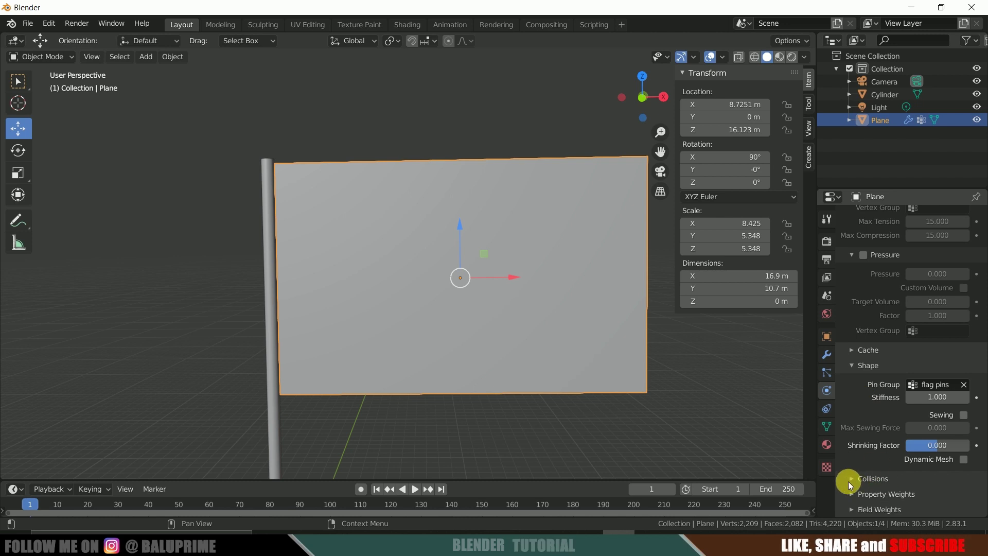
pyautogui.click(852, 481)
pyautogui.scroll(-6, 852, 484)
pyautogui.scroll(-1, 852, 484)
pyautogui.click(864, 414)
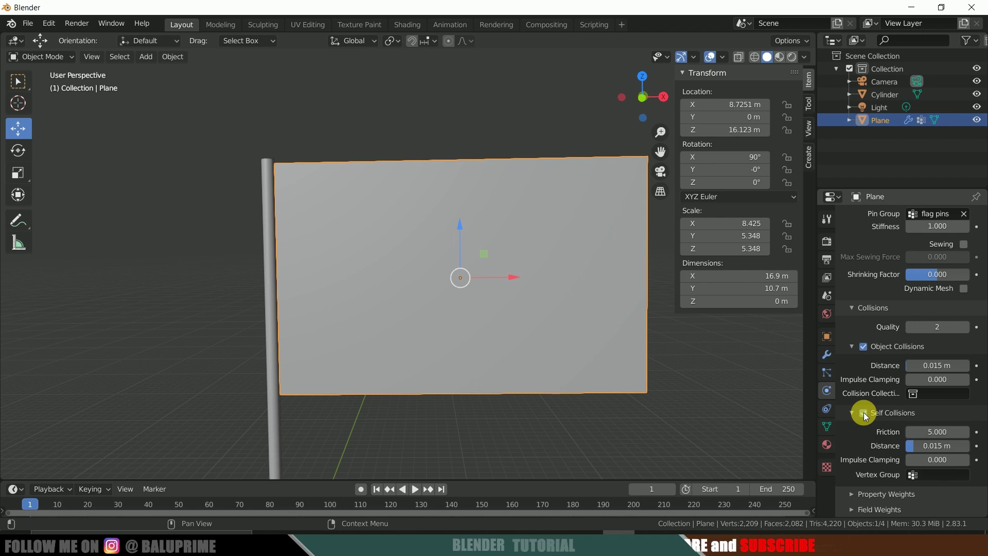
# Select the flagpole cylinder and add Collision physics to it.
pyautogui.click(353, 431)
pyautogui.click(275, 432)
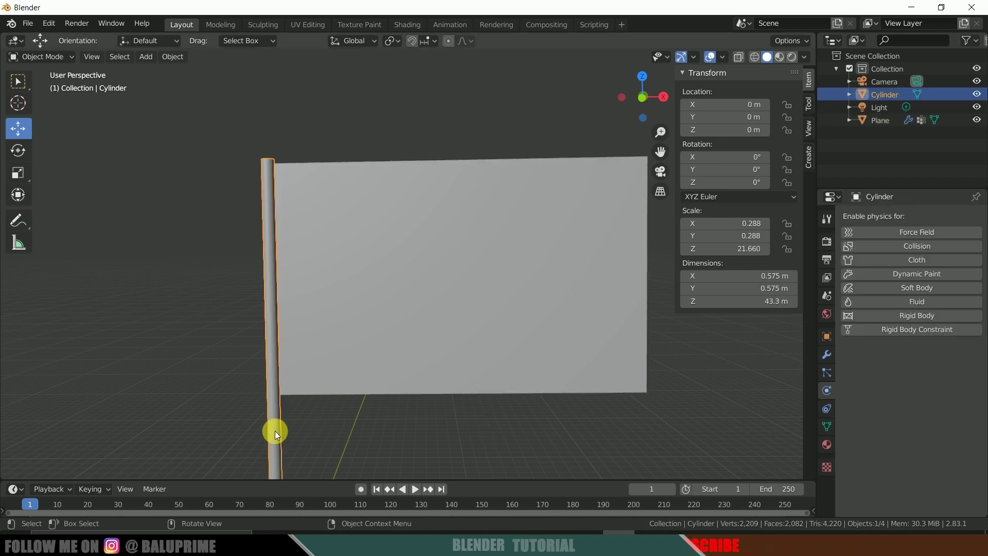
pyautogui.click(918, 247)
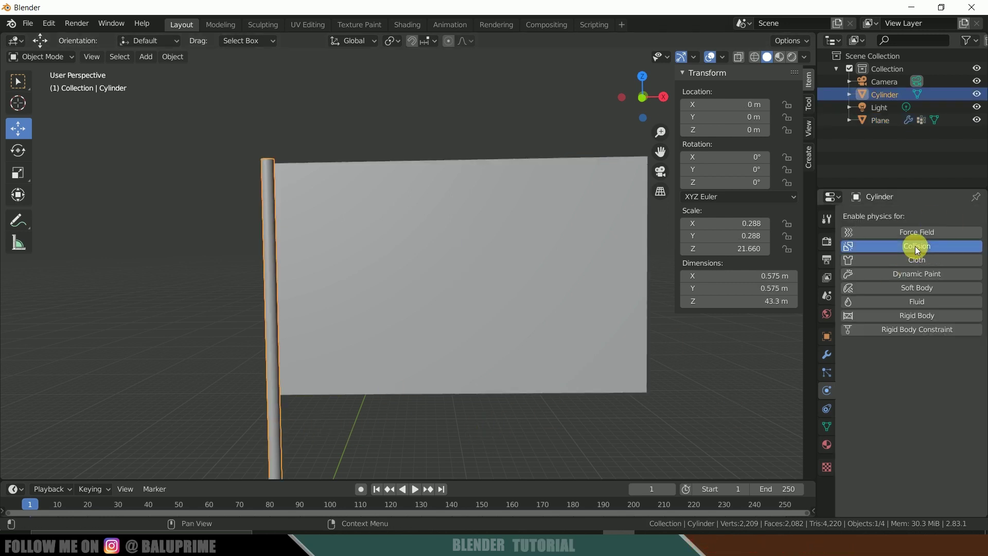
# Play the cloth simulation while viewing the flag from several angles, and return to frame 1.
pyautogui.click(415, 490)
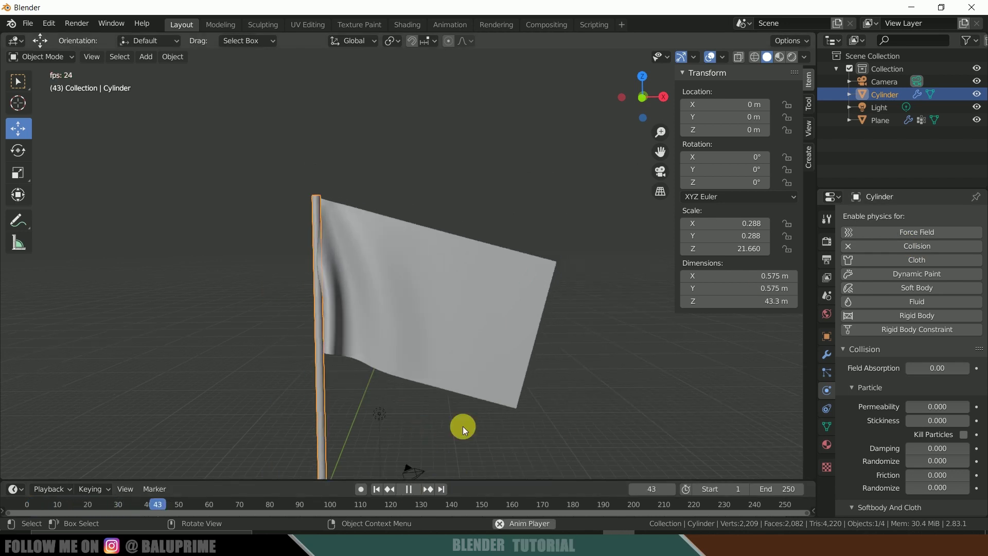
pyautogui.moveTo(486, 435); pyautogui.dragTo(601, 436, button='middle')
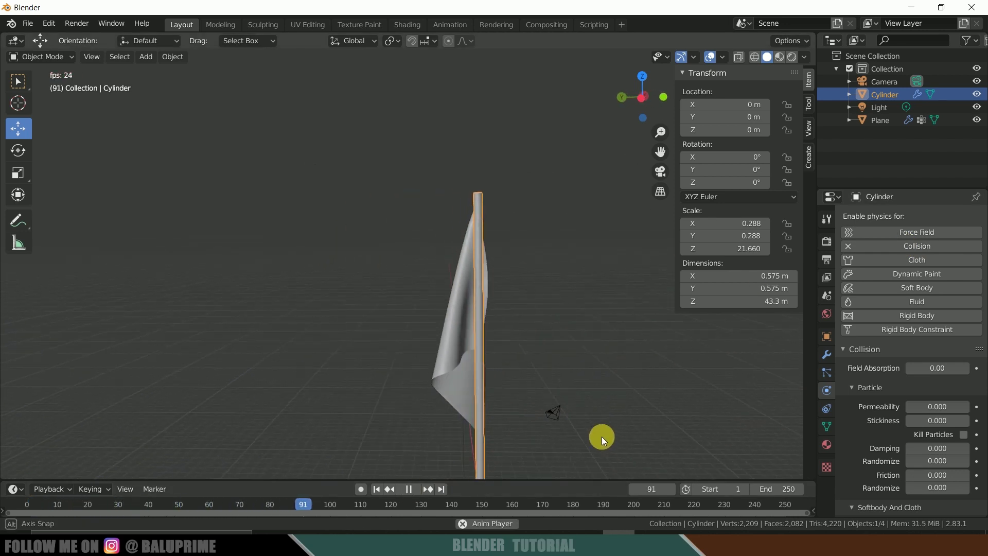
pyautogui.moveTo(640, 350); pyautogui.dragTo(452, 430, button='middle')
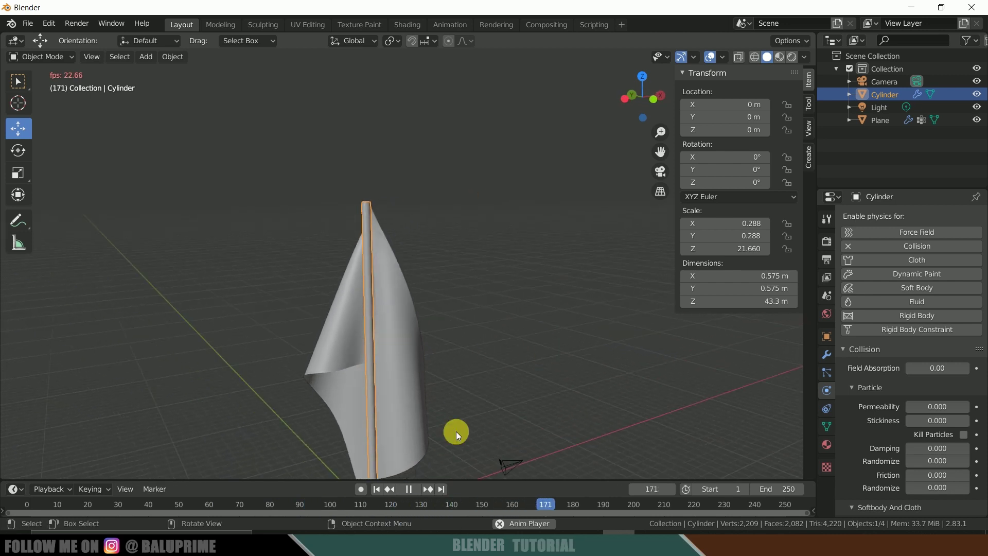
pyautogui.click(410, 488)
pyautogui.click(378, 489)
# Add a Wind force field and move it beside the pole at flag height, to about X -5.63 m and Z 10.78 m.
pyautogui.moveTo(559, 391); pyautogui.dragTo(452, 326, button='middle')
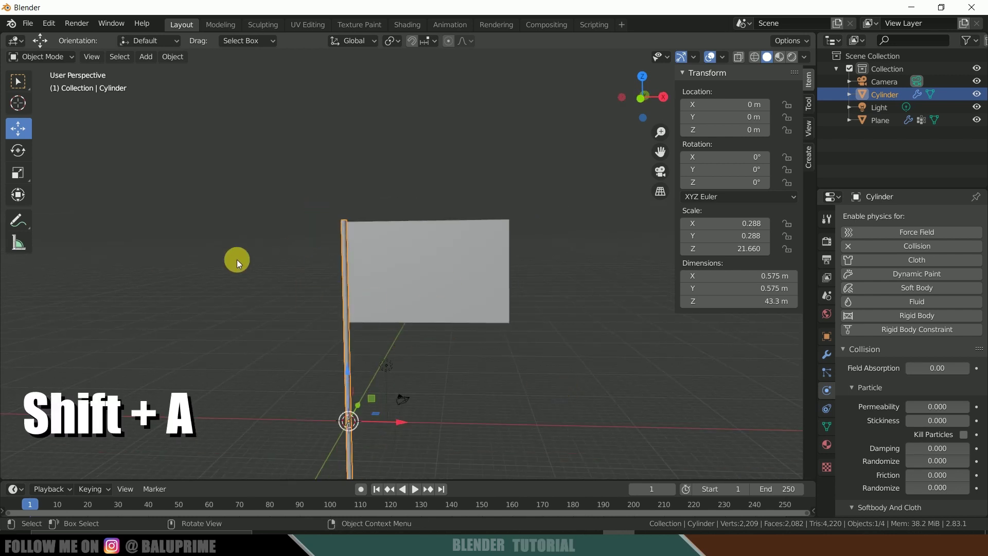
pyautogui.hotkey('shift', 'a')
pyautogui.moveTo(237, 259)
pyautogui.moveTo(245, 486)
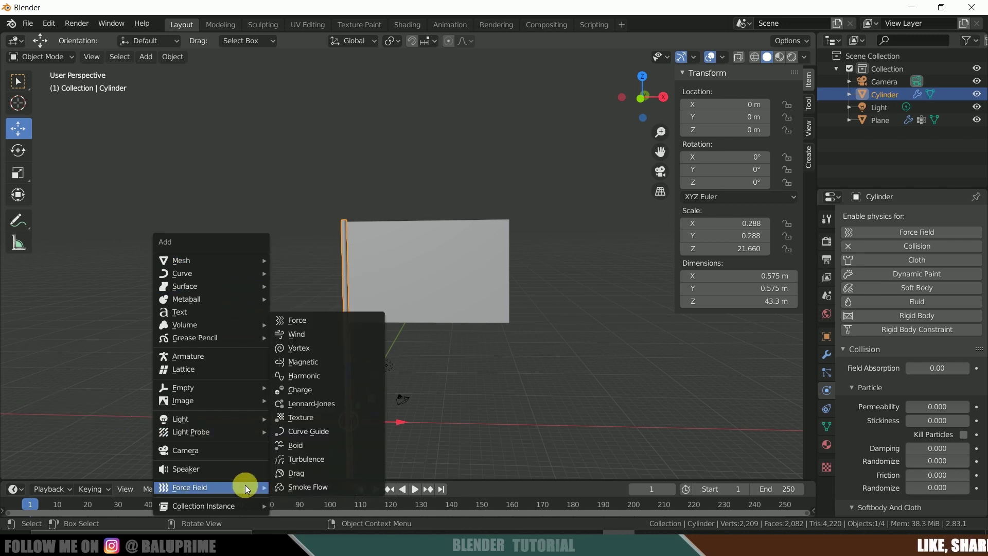
pyautogui.click(299, 338)
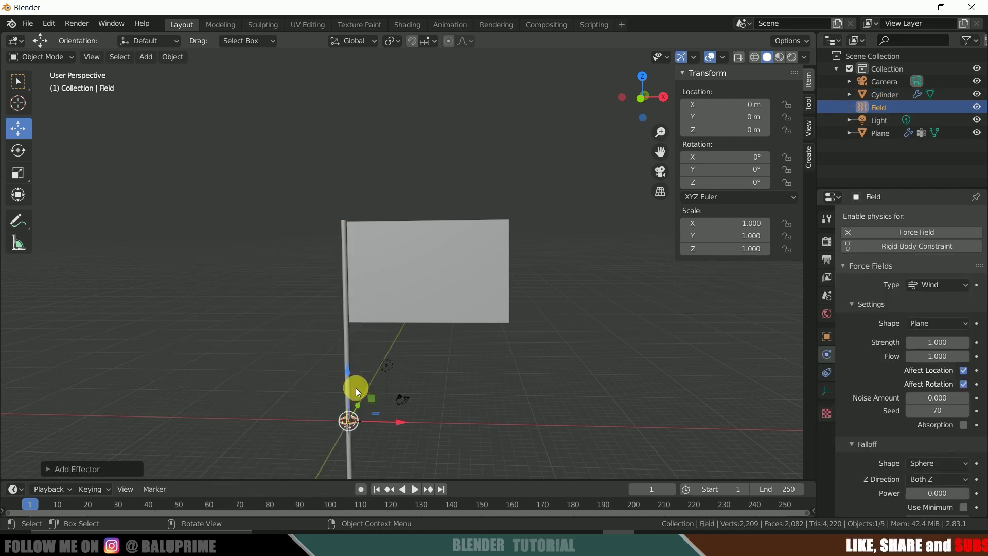
pyautogui.moveTo(400, 422); pyautogui.dragTo(276, 309)
# Scale the wind field up to about 5.18 and rotate it 63° about Y so it points toward the flag.
pyautogui.press('s')
pyautogui.click(189, 295)
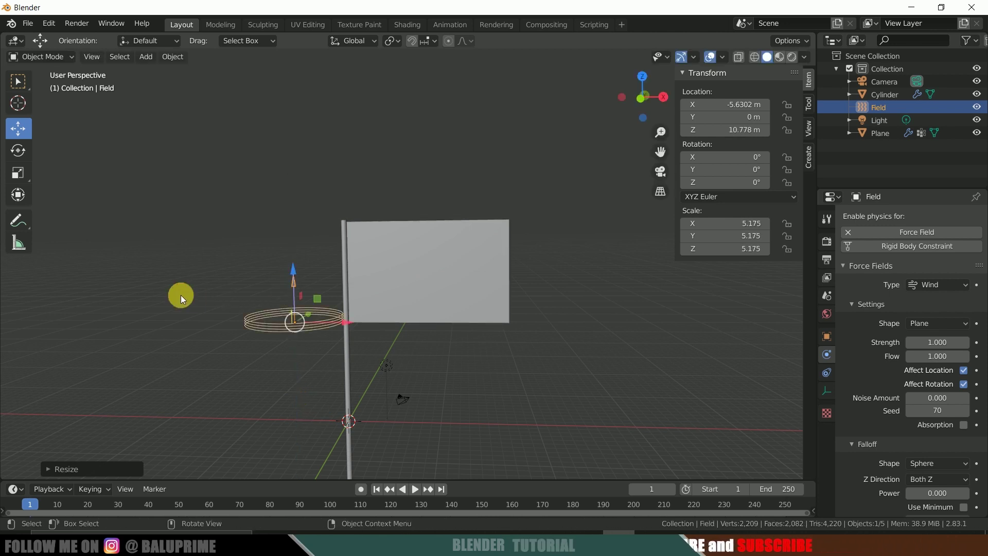
pyautogui.click(27, 156)
pyautogui.moveTo(326, 286); pyautogui.dragTo(361, 343)
# Play the simulation to check how the wind affects the flag, and return to frame 1.
pyautogui.click(417, 491)
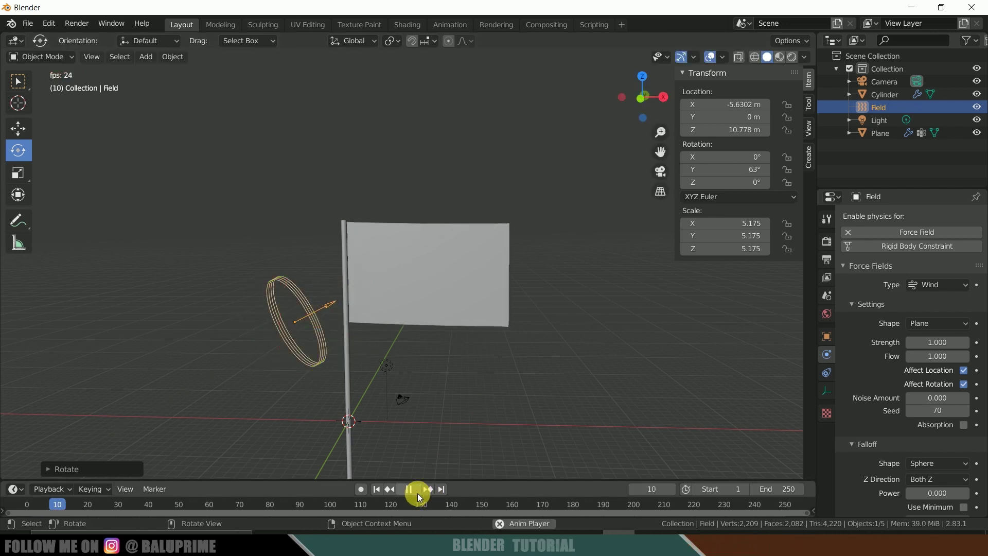
pyautogui.click(417, 491)
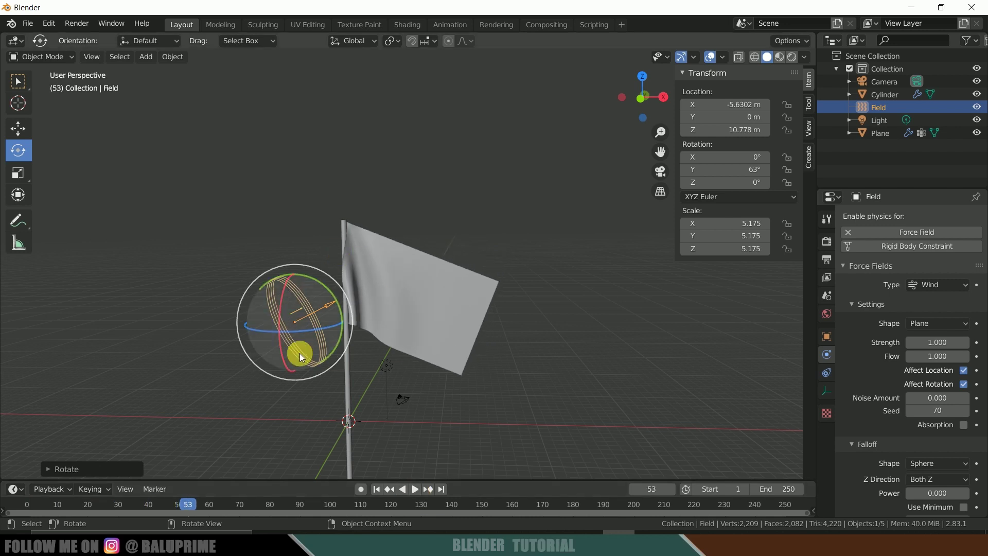
pyautogui.click(377, 489)
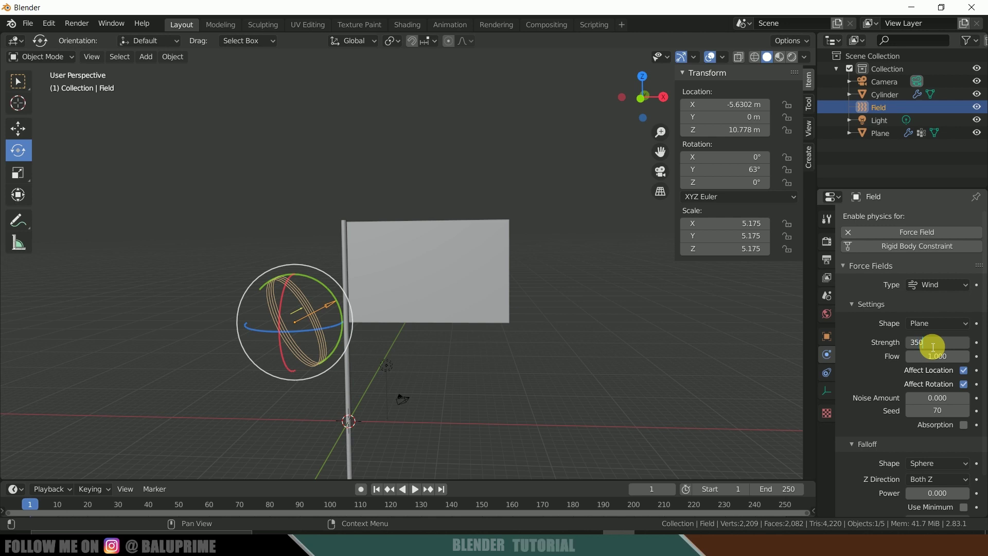
# Set the wind strength to 350 and run the simulation up to frame 184.
pyautogui.press('Return')
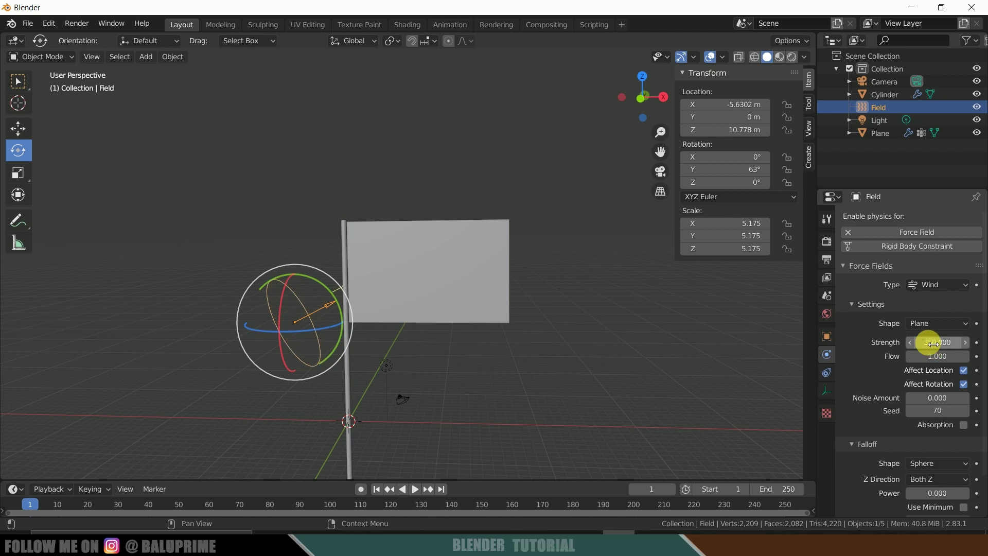
pyautogui.click(414, 489)
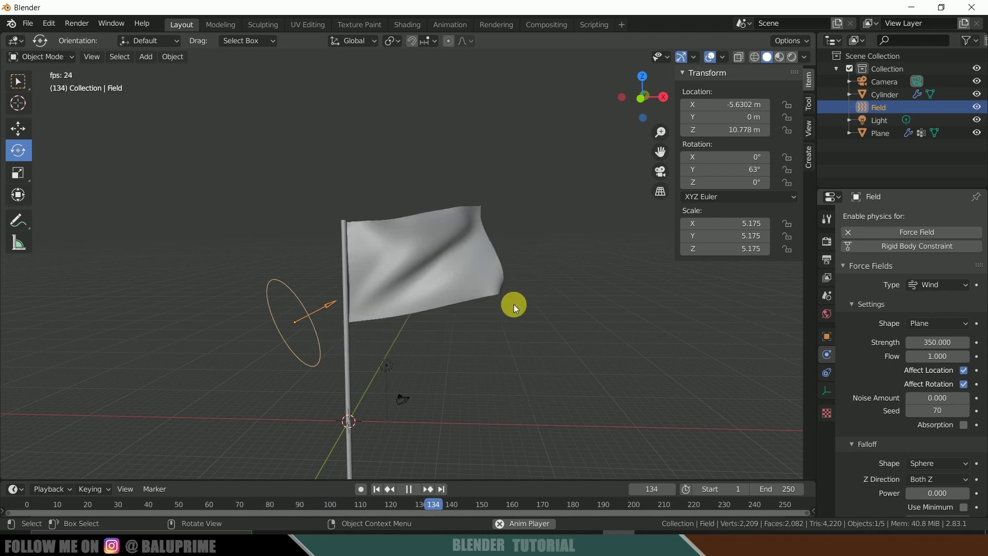
pyautogui.click(409, 488)
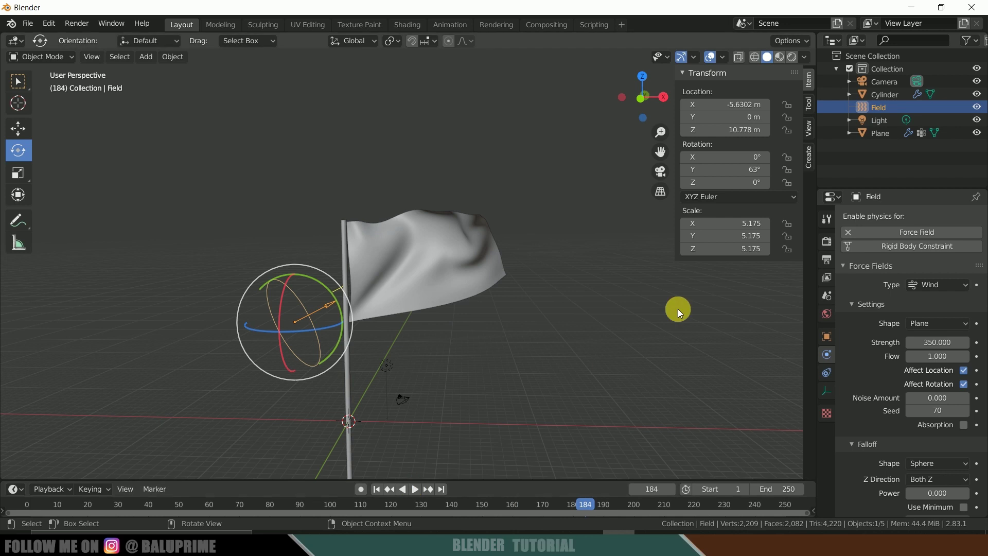
# Assign an Environment Texture to the world background color.
pyautogui.click(826, 314)
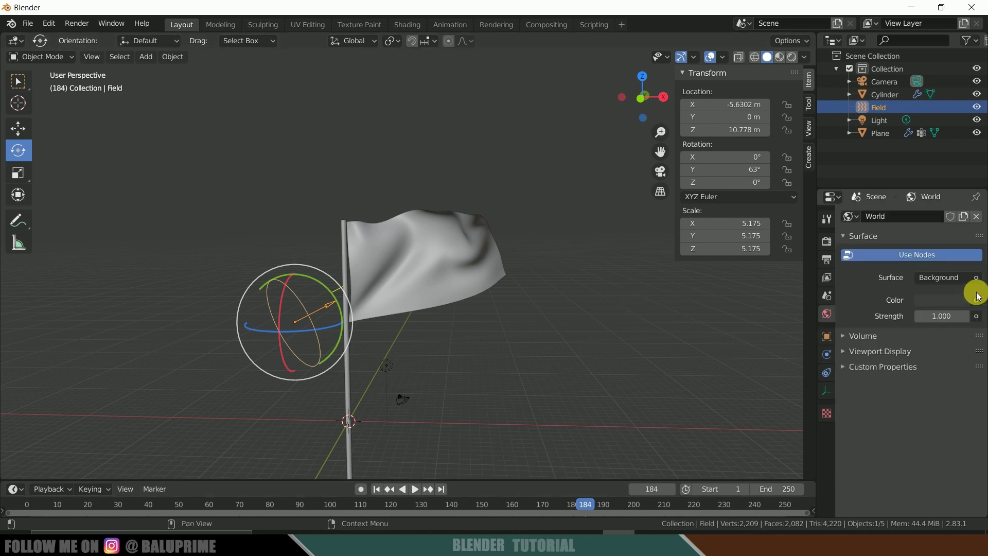
pyautogui.click(976, 300)
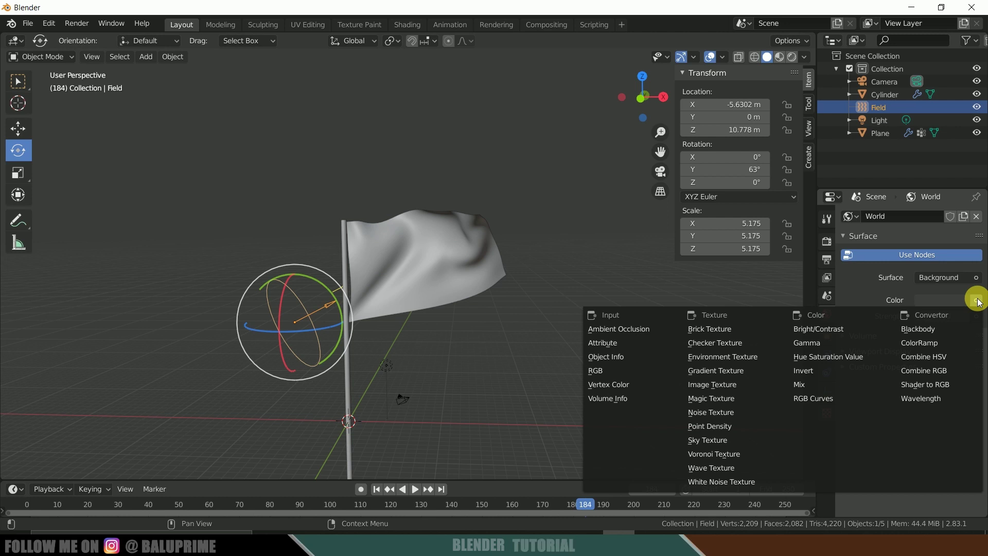
pyautogui.click(705, 360)
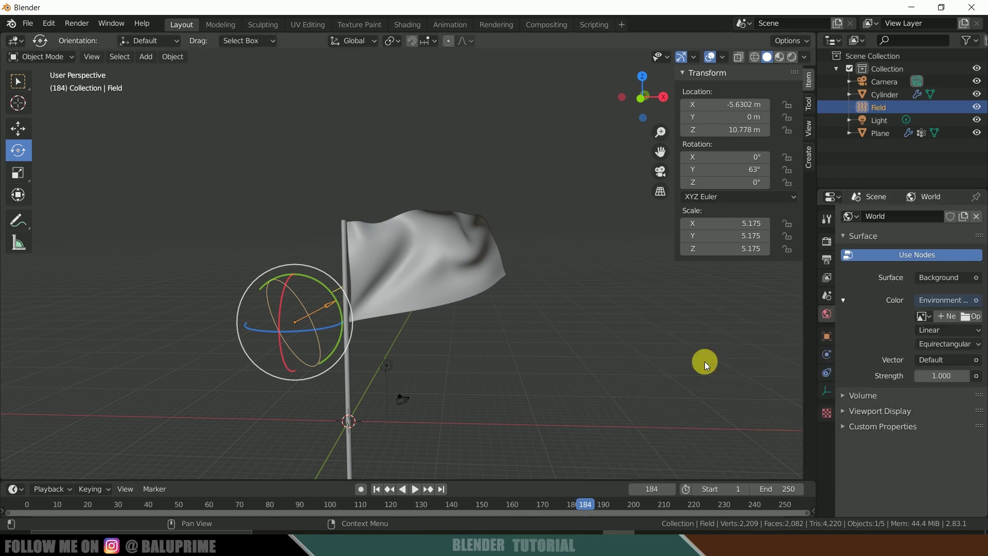
# Load the konigsallee image from the HDR folder on drive D as the environment texture and display the viewport in Rendered shading.
pyautogui.click(970, 317)
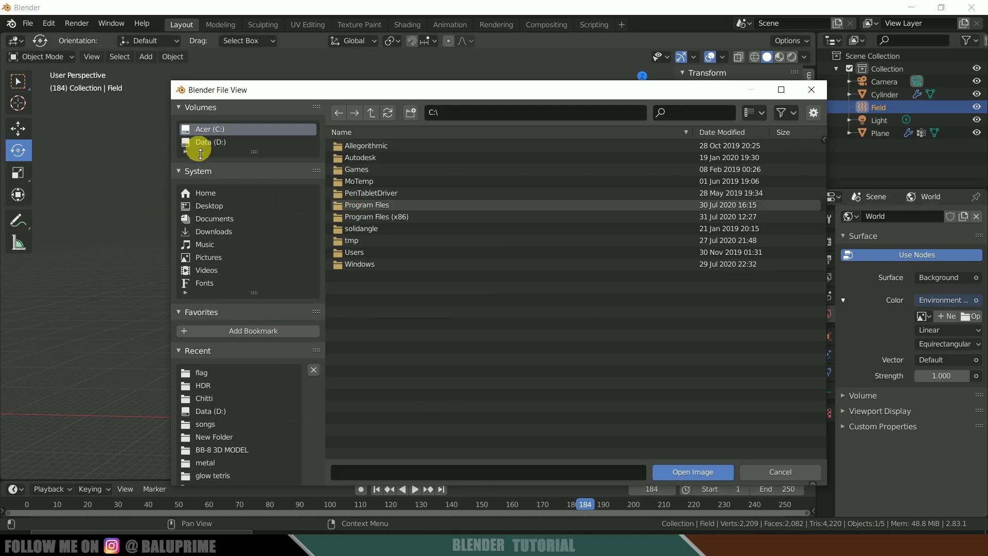
pyautogui.click(205, 142)
pyautogui.scroll(-2, 433, 278)
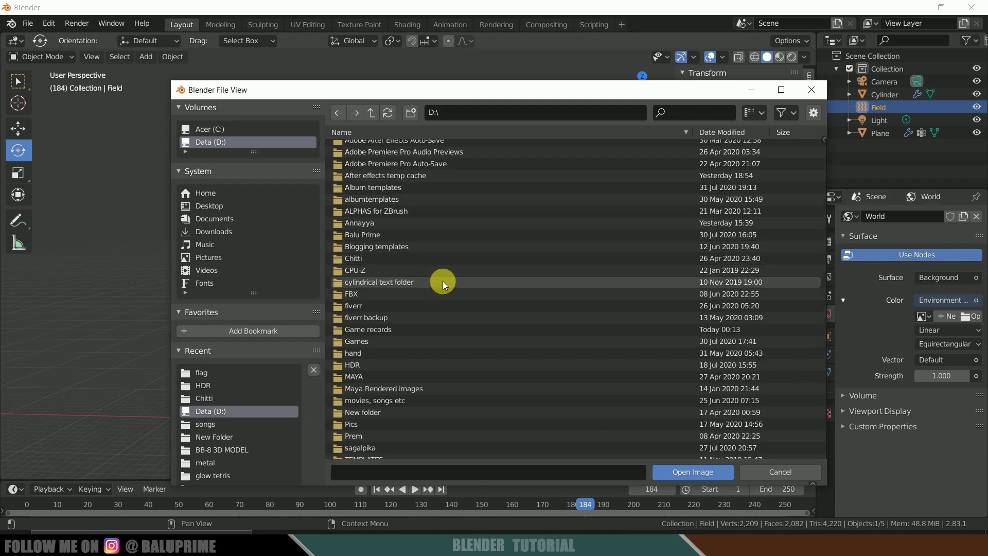
pyautogui.scroll(-2, 442, 280)
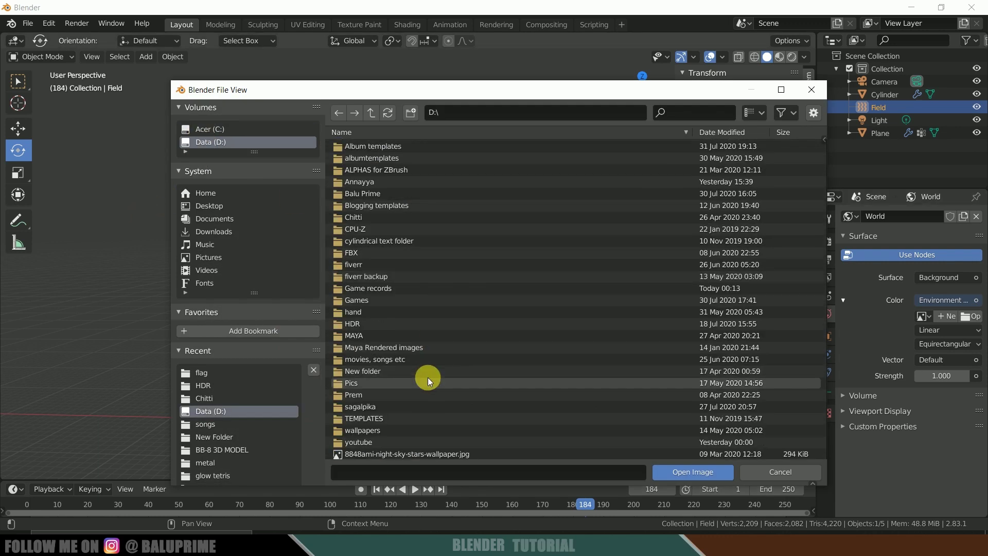
pyautogui.scroll(3, 426, 371)
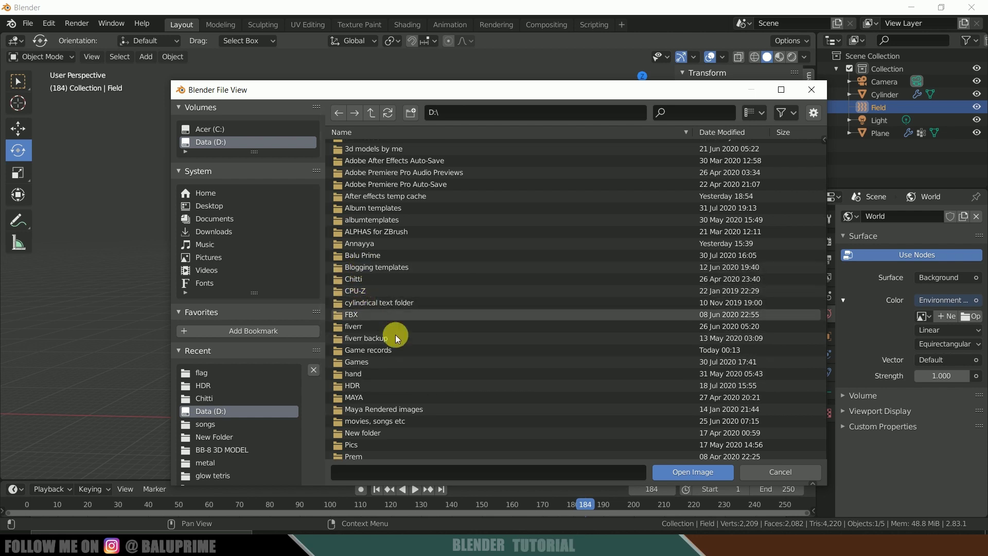
pyautogui.doubleClick(359, 390)
pyautogui.click(390, 383)
pyautogui.click(696, 471)
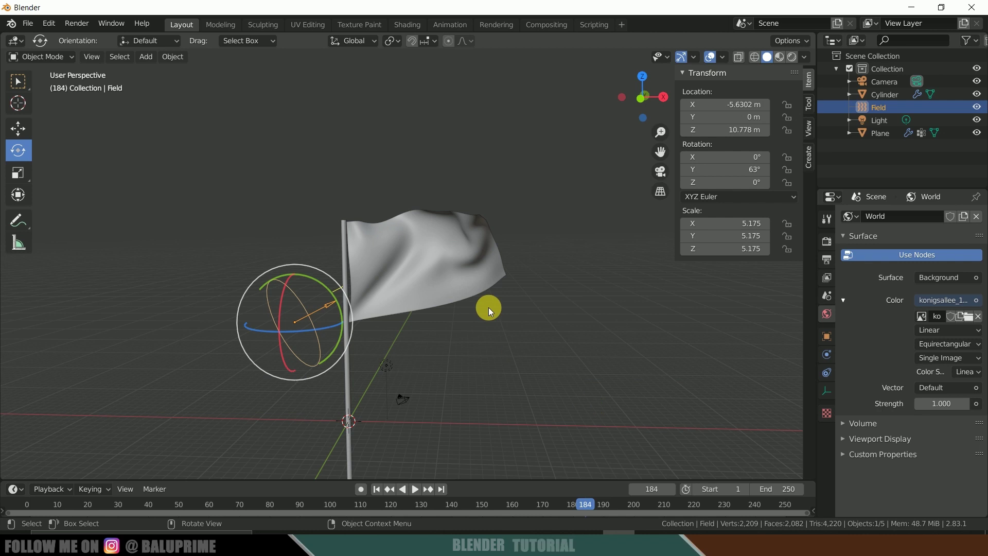
pyautogui.click(792, 58)
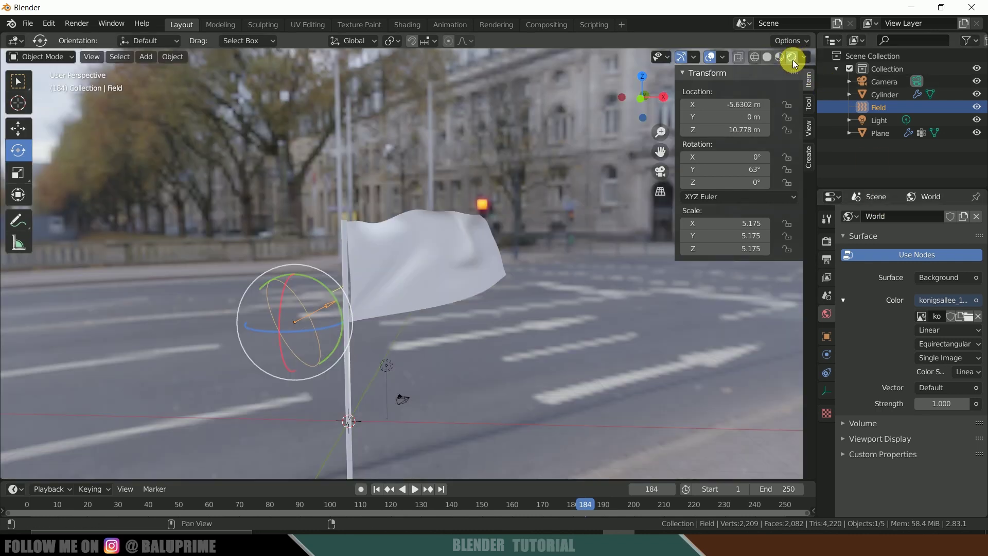
pyautogui.moveTo(557, 354); pyautogui.dragTo(581, 335, button='middle')
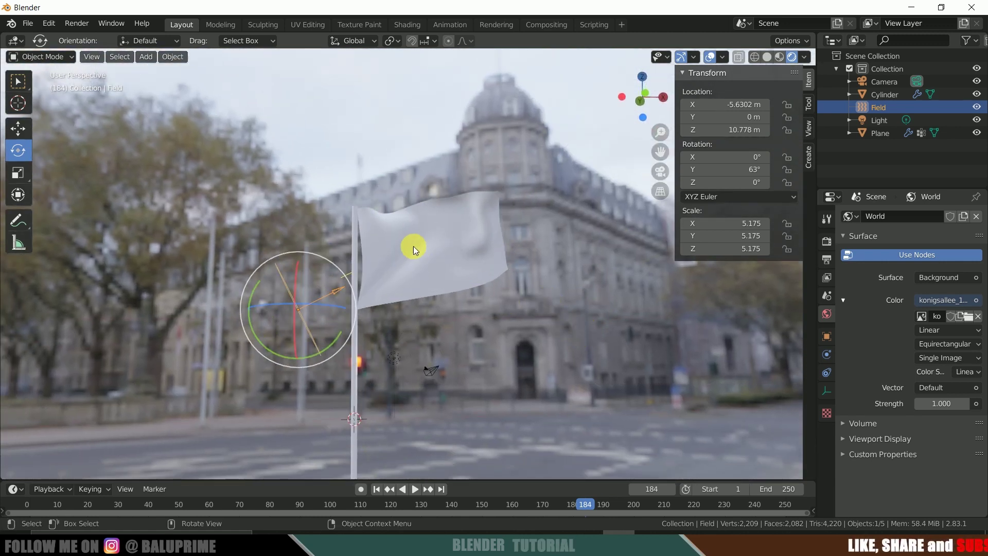
# Select the flag and replace the timeline with an enlarged Shader Editor.
pyautogui.click(450, 251)
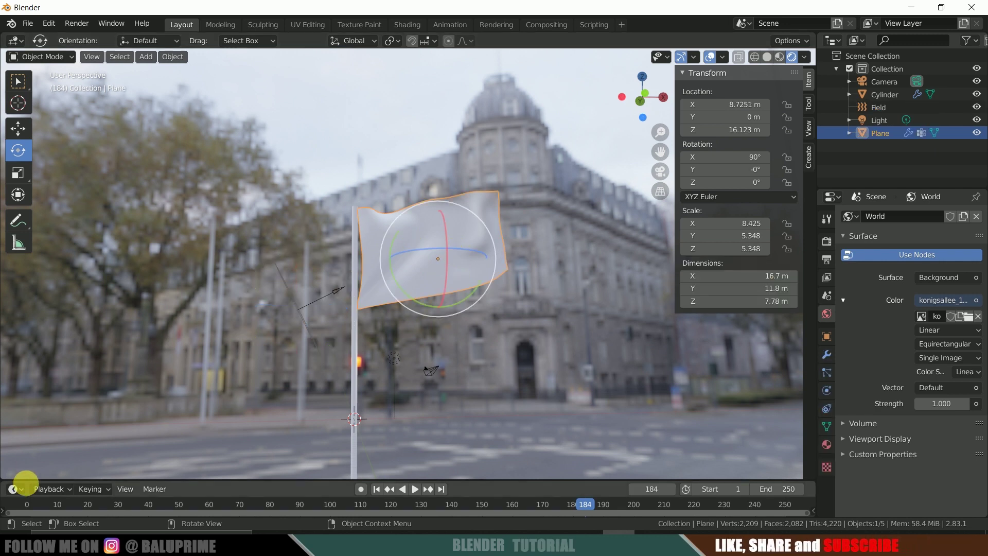
pyautogui.click(19, 490)
pyautogui.click(46, 419)
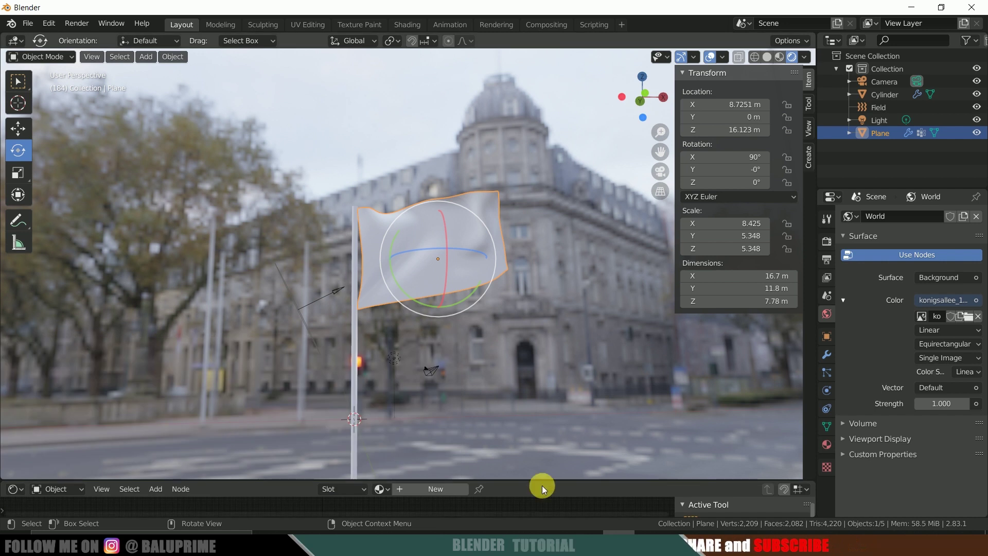
pyautogui.moveTo(516, 480); pyautogui.dragTo(518, 341)
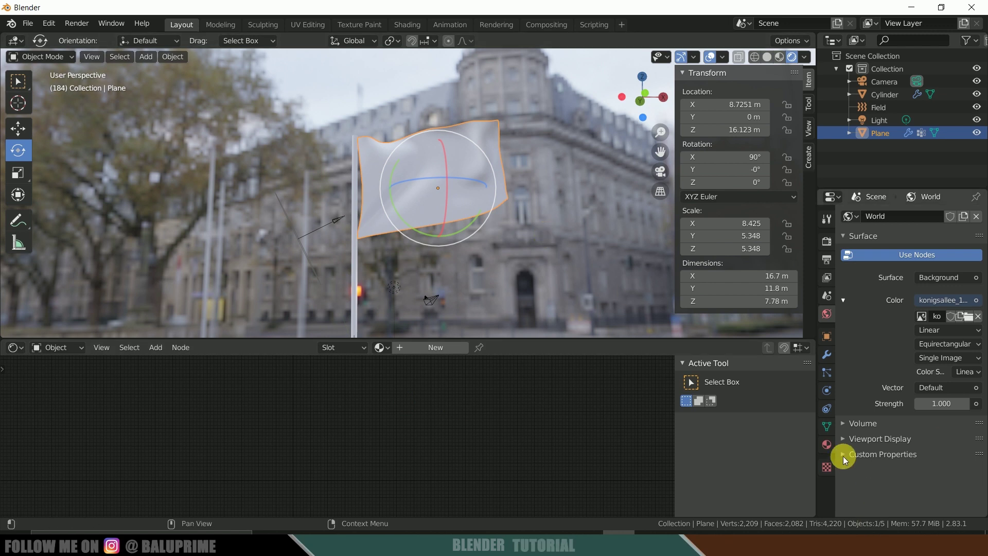
# Create a new material for the flag and set its surface shader to Diffuse BSDF.
pyautogui.click(826, 445)
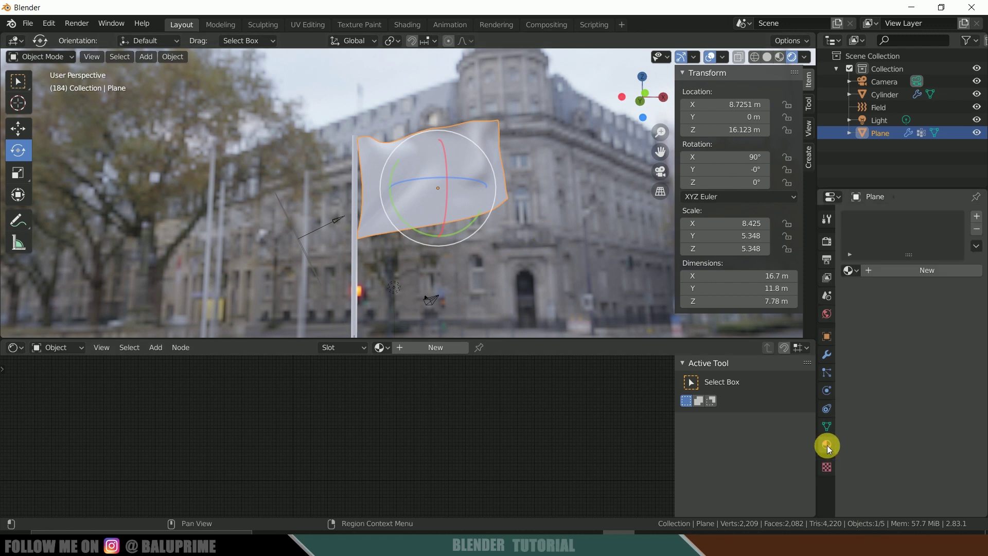
pyautogui.click(910, 271)
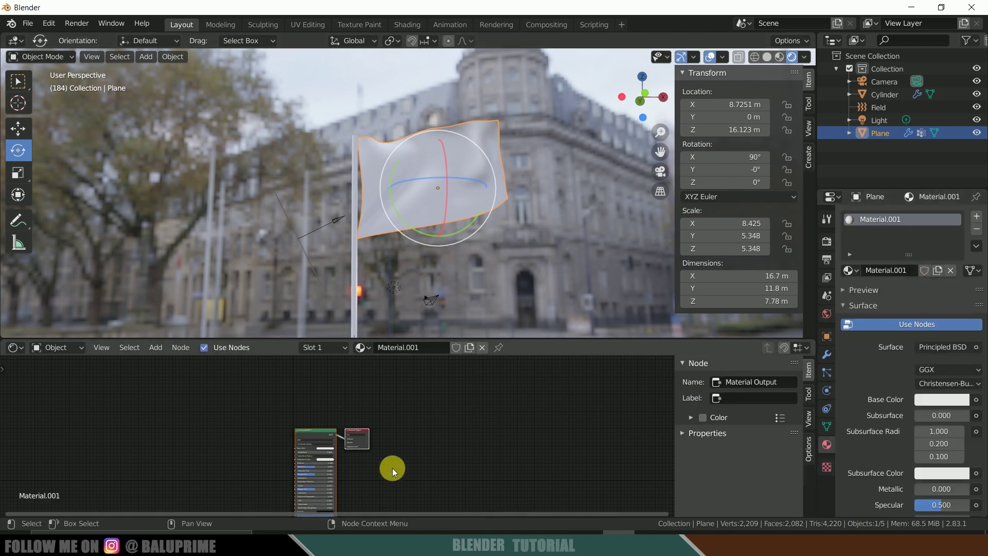
pyautogui.moveTo(338, 424); pyautogui.dragTo(468, 390)
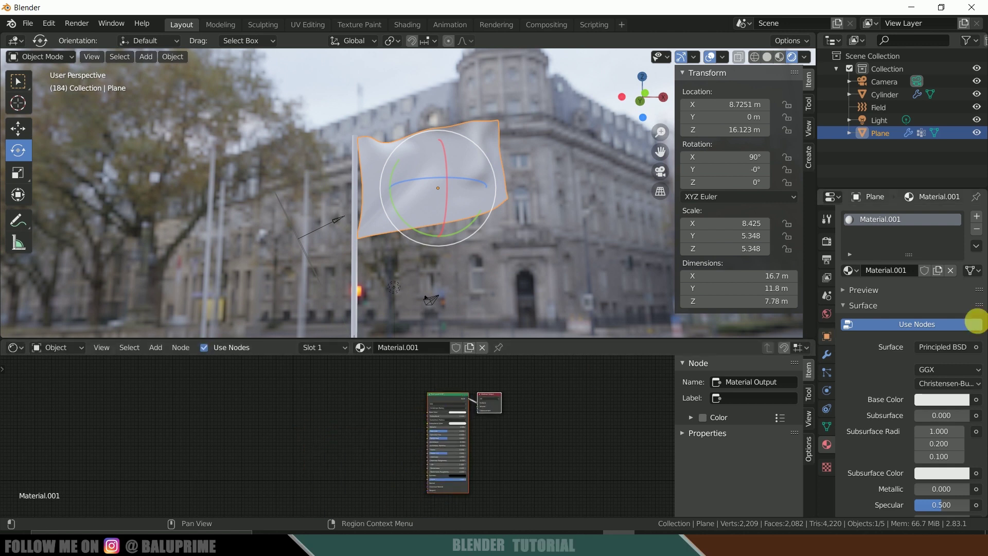
pyautogui.click(949, 347)
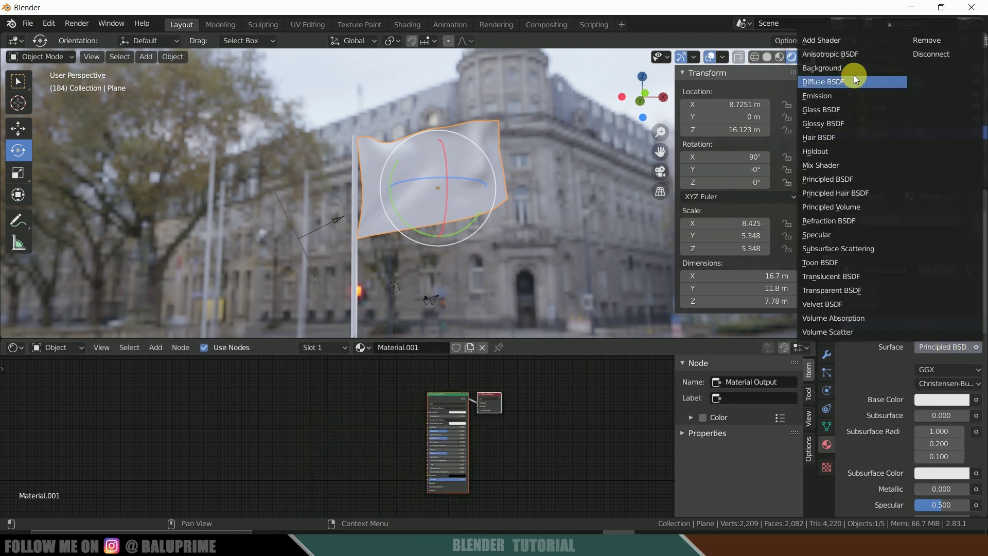
pyautogui.click(823, 82)
pyautogui.scroll(4, 528, 393)
pyautogui.moveTo(583, 414); pyautogui.dragTo(531, 455, button='middle')
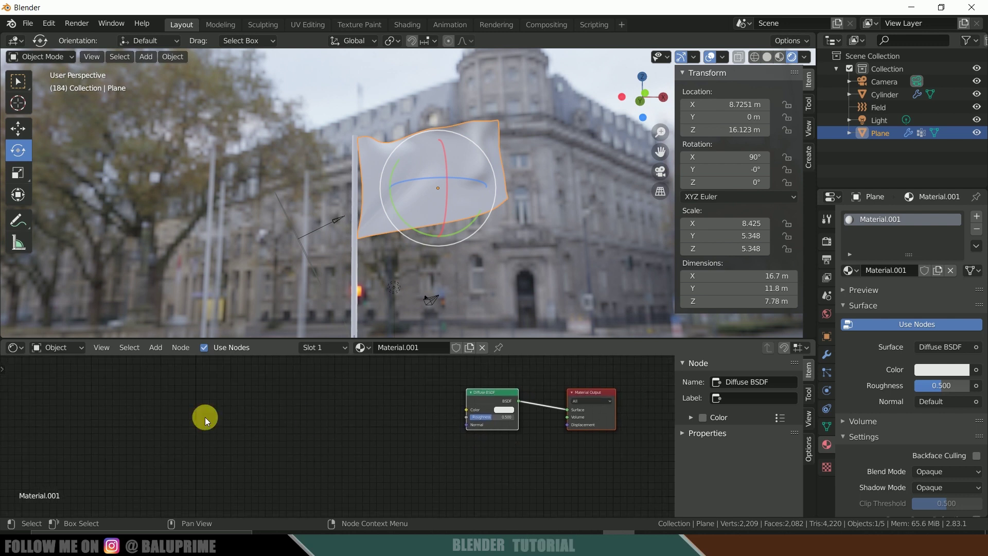
# Add a Texture Coordinate node and a Mapping node ahead of the Diffuse BSDF in the flag's material.
pyautogui.click(155, 348)
pyautogui.moveTo(167, 380)
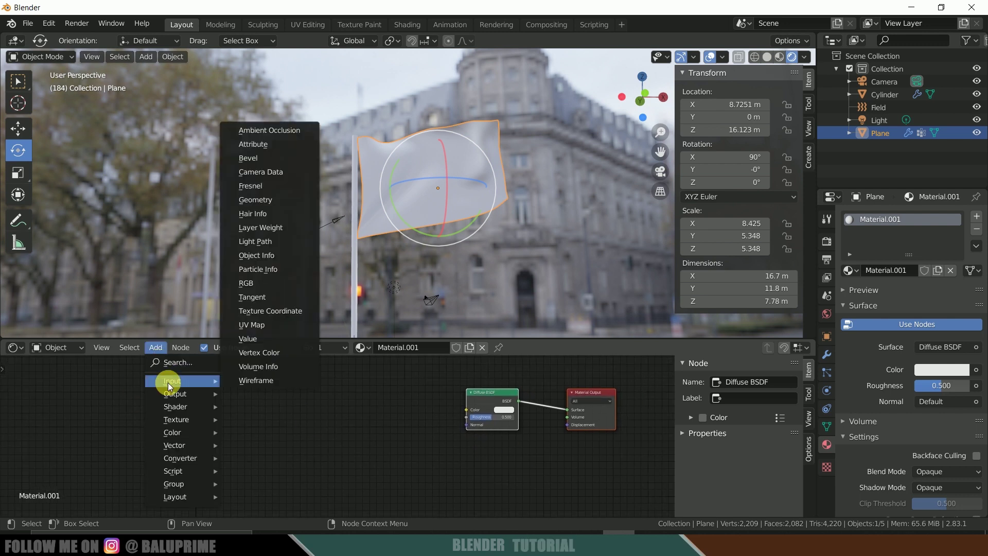
pyautogui.click(270, 311)
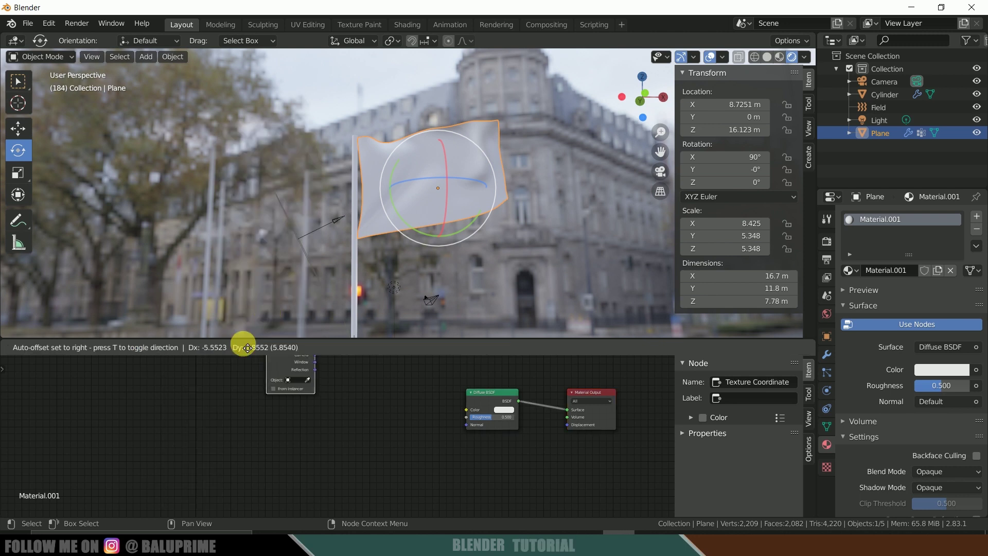
pyautogui.click(136, 378)
pyautogui.click(153, 349)
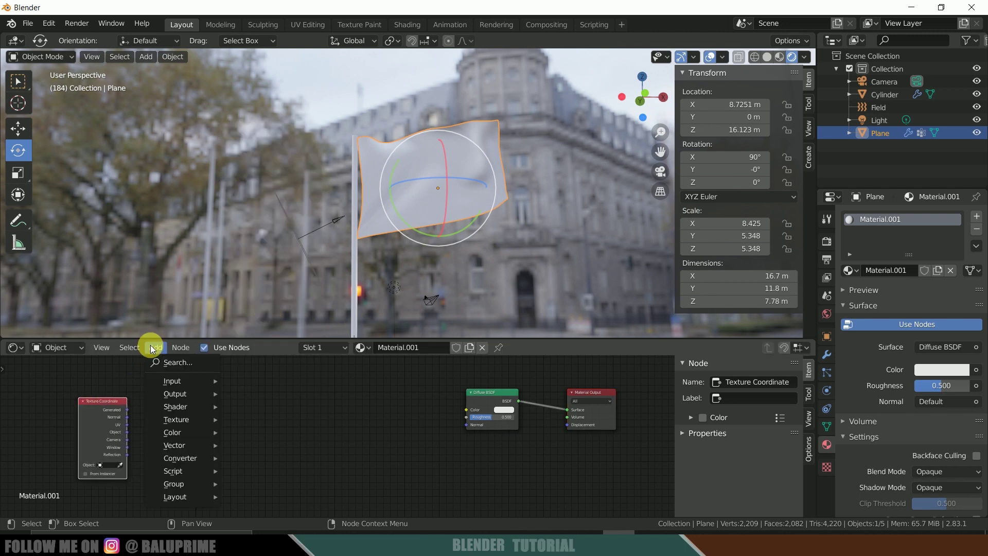
pyautogui.moveTo(193, 442)
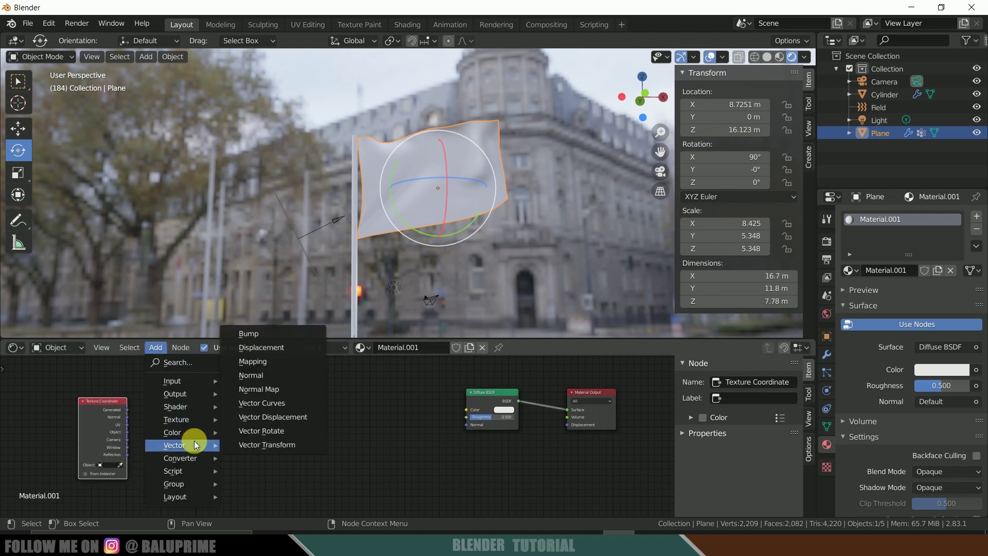
pyautogui.moveTo(276, 368); pyautogui.dragTo(212, 379)
# Add an Image Texture node between the Mapping and Diffuse BSDF nodes.
pyautogui.click(156, 349)
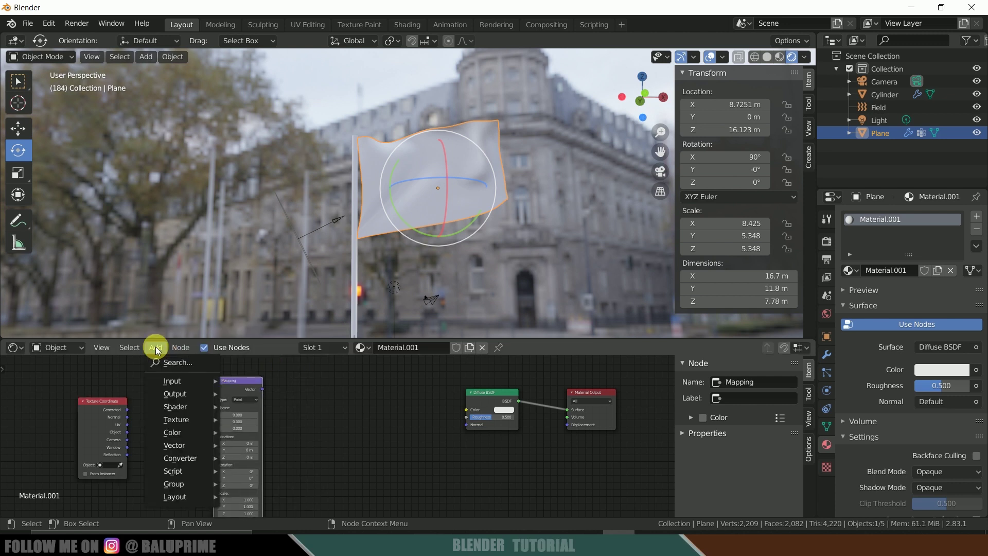
pyautogui.moveTo(183, 420)
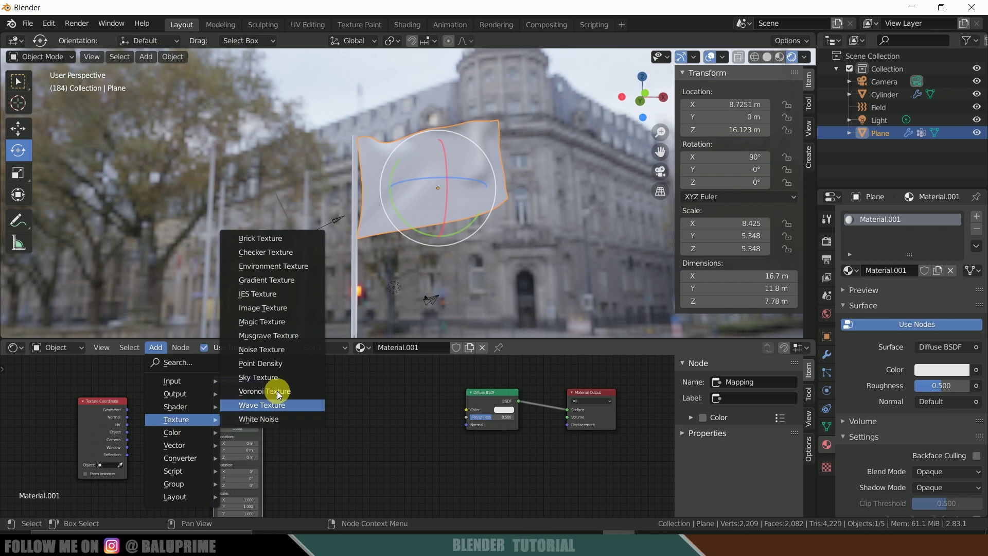
pyautogui.click(262, 307)
pyautogui.click(329, 385)
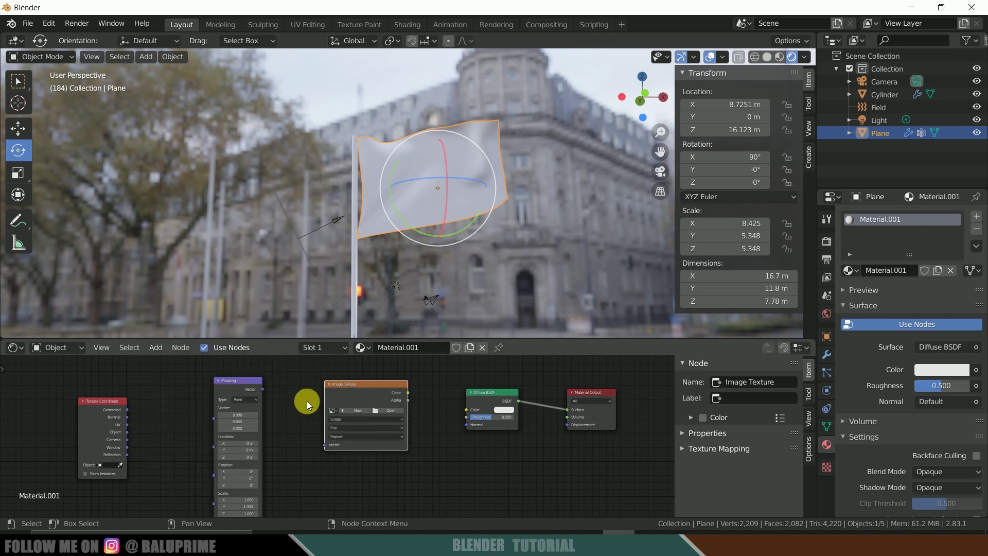
# Link the Texture Coordinate's UV output through the Mapping and Image Texture nodes into the Diffuse BSDF's Color.
pyautogui.scroll(2, 246, 433)
pyautogui.moveTo(41, 391); pyautogui.dragTo(85, 373)
pyautogui.moveTo(118, 409); pyautogui.dragTo(188, 418)
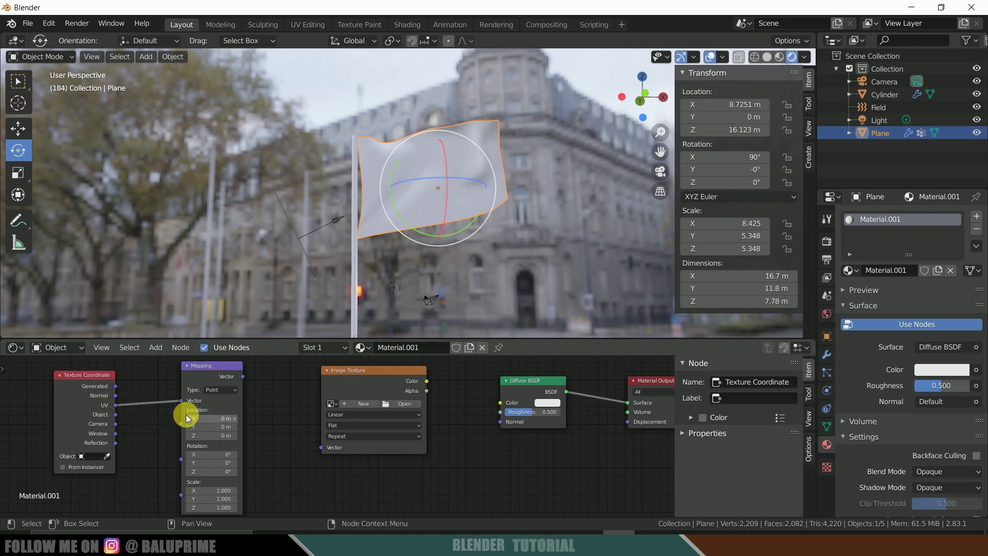
pyautogui.moveTo(243, 376); pyautogui.dragTo(282, 418)
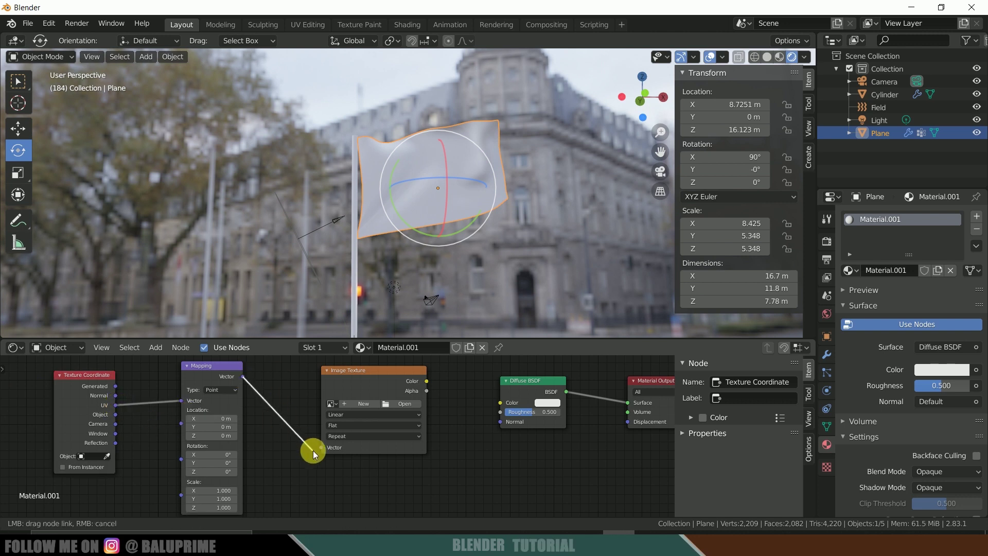
pyautogui.moveTo(317, 450); pyautogui.dragTo(317, 450)
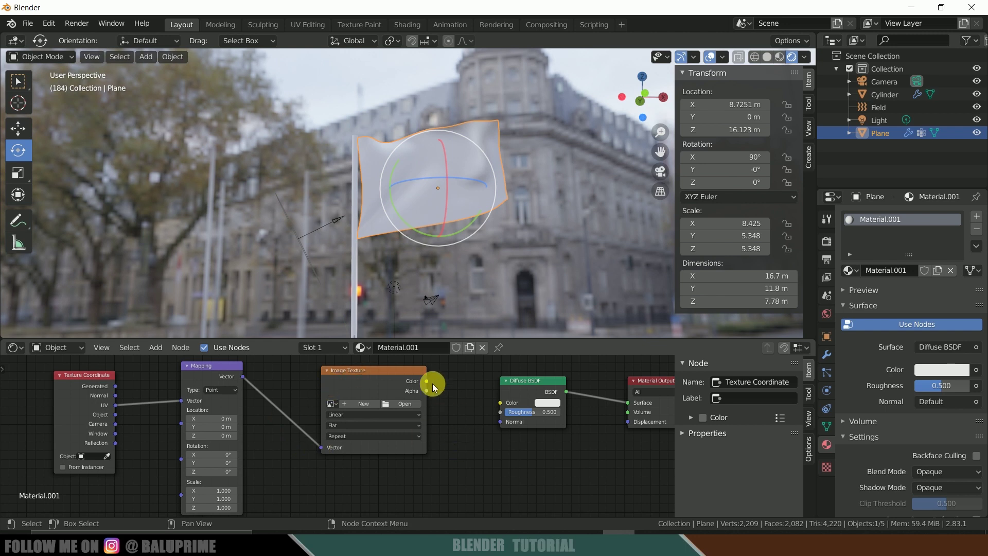
pyautogui.moveTo(425, 382); pyautogui.dragTo(501, 403)
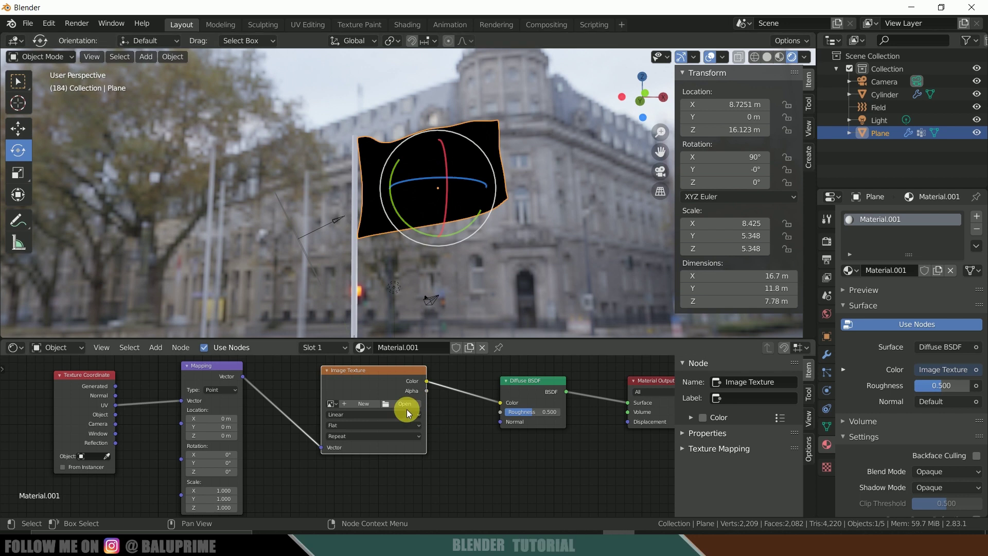
# Load blender_283_social.jpg from D:\youtube\flag into the flag's Image Texture node.
pyautogui.click(391, 406)
pyautogui.click(215, 141)
pyautogui.scroll(-5, 487, 280)
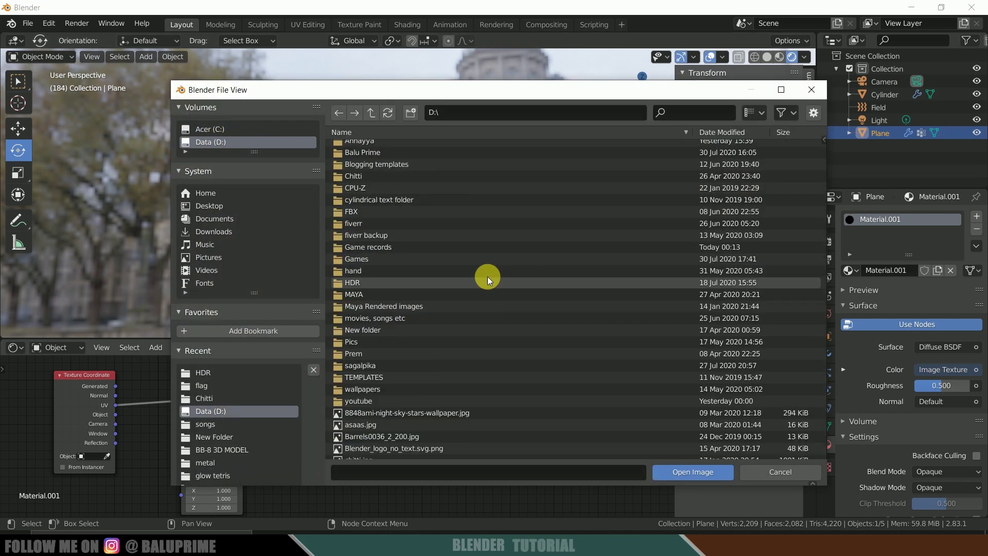
pyautogui.scroll(-4, 487, 279)
pyautogui.click(354, 319)
pyautogui.scroll(-4, 497, 355)
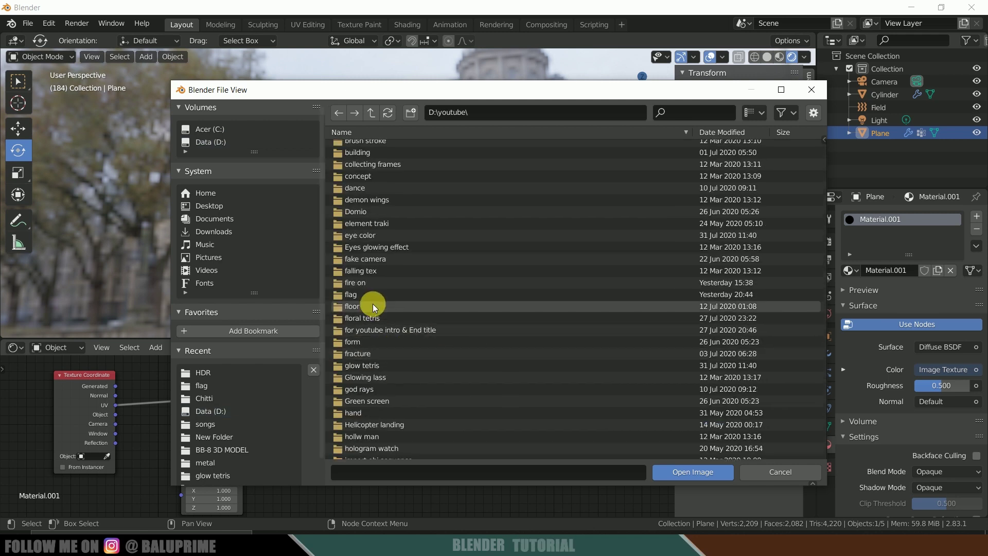
pyautogui.doubleClick(364, 294)
pyautogui.click(379, 169)
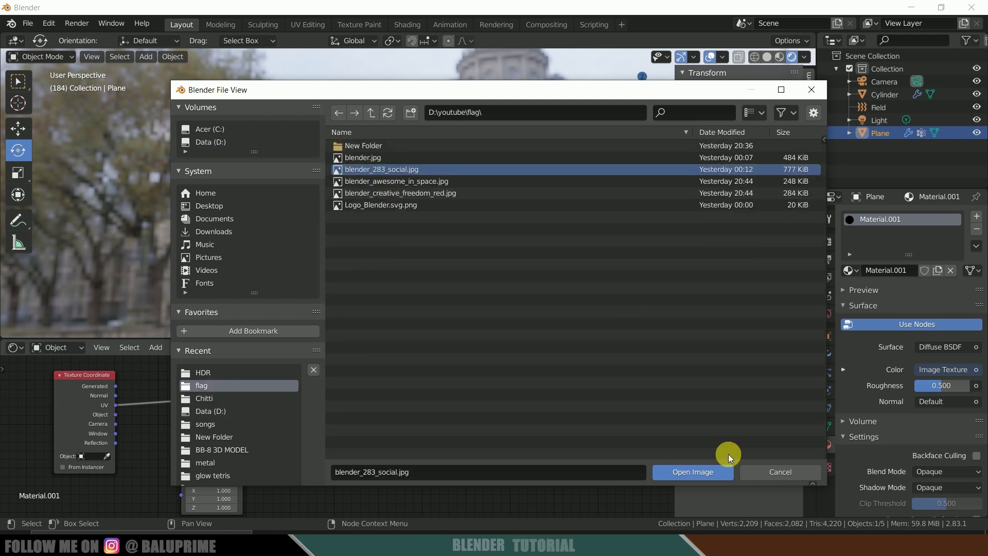
pyautogui.click(686, 471)
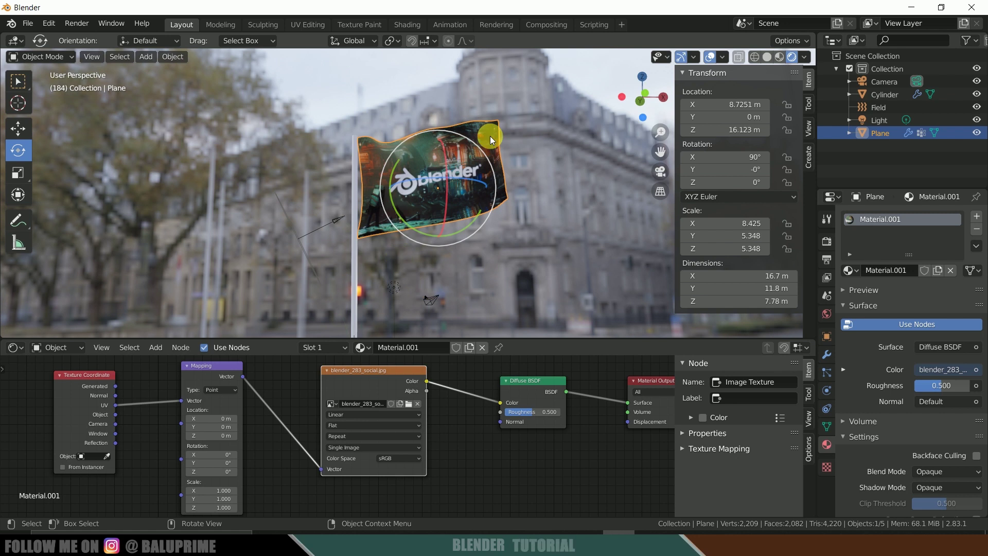
# Give the flagpole a new material with a Glass BSDF surface and a roughness of 0.005.
pyautogui.click(353, 255)
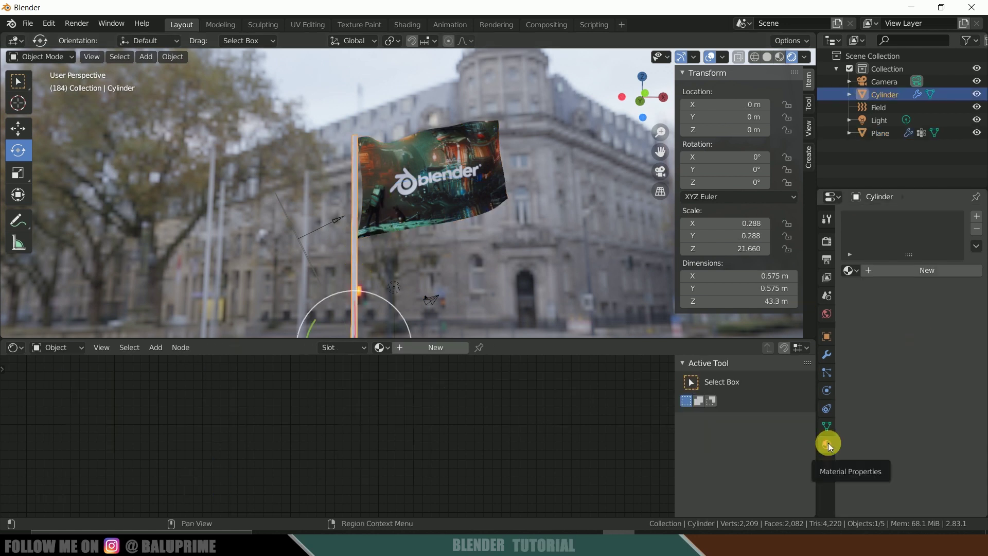
pyautogui.click(914, 276)
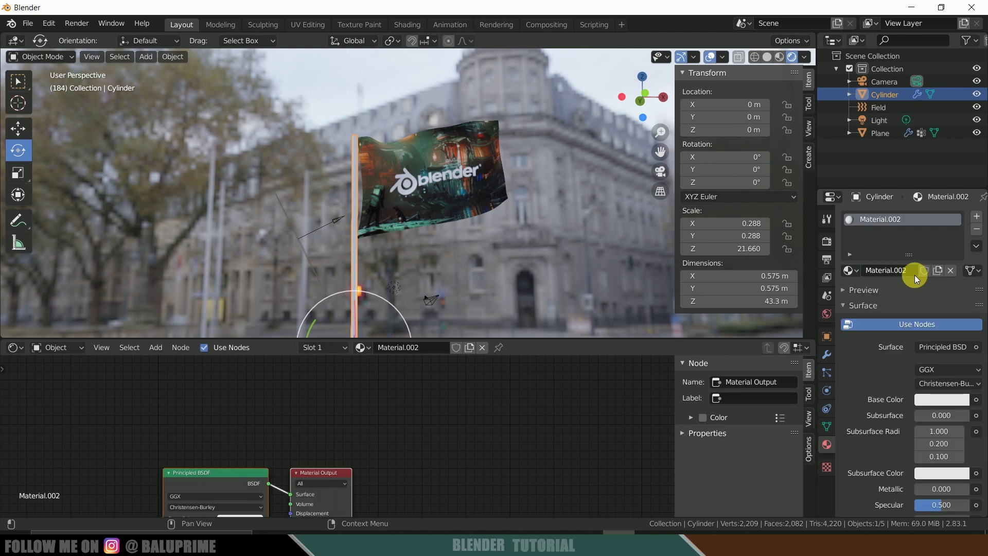
pyautogui.click(935, 345)
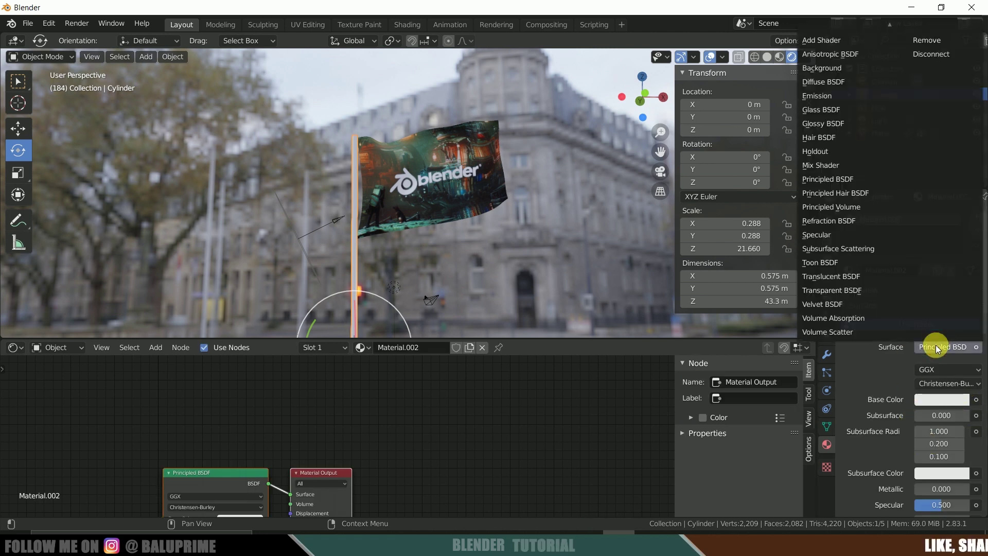
pyautogui.click(838, 109)
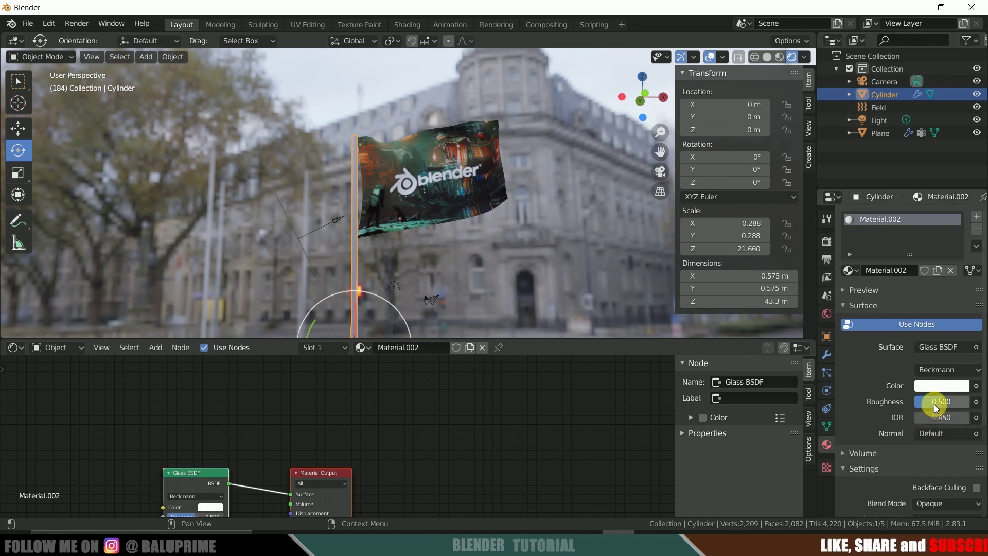
pyautogui.moveTo(935, 408); pyautogui.dragTo(915, 406)
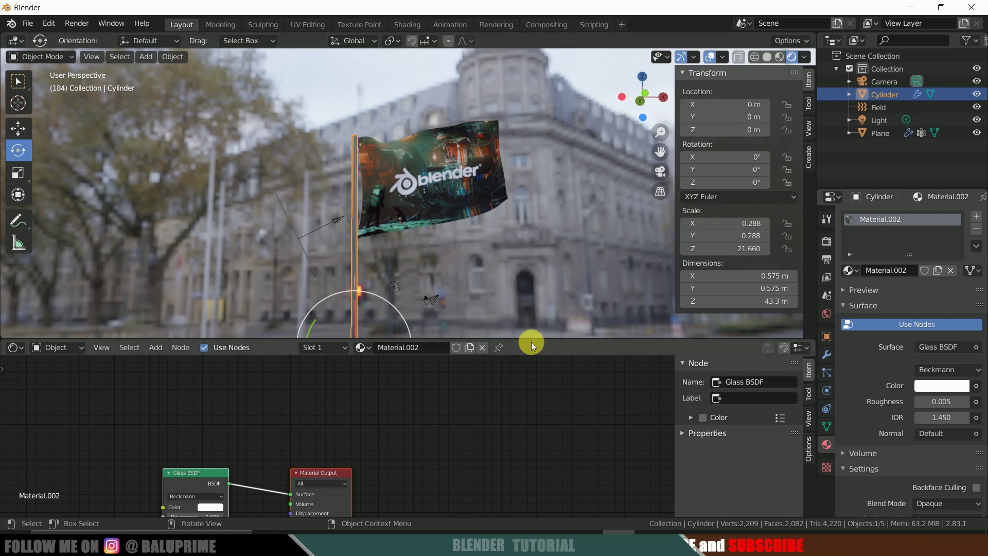
# Shrink the Shader Editor area and switch it back to a Timeline, leaving more room for the 3D viewport.
pyautogui.moveTo(533, 341); pyautogui.dragTo(535, 438)
pyautogui.scroll(2, 507, 343)
pyautogui.scroll(-2, 507, 344)
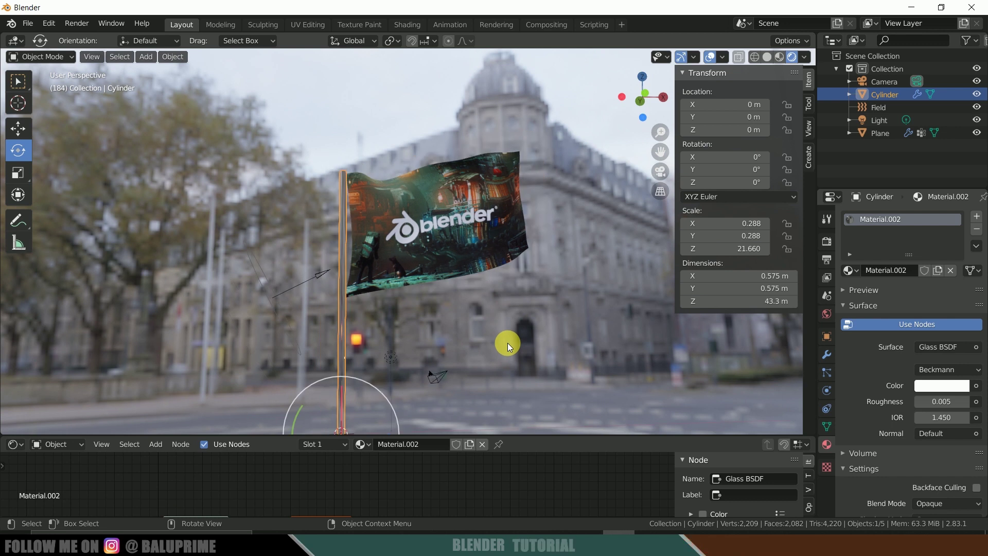
pyautogui.click(16, 444)
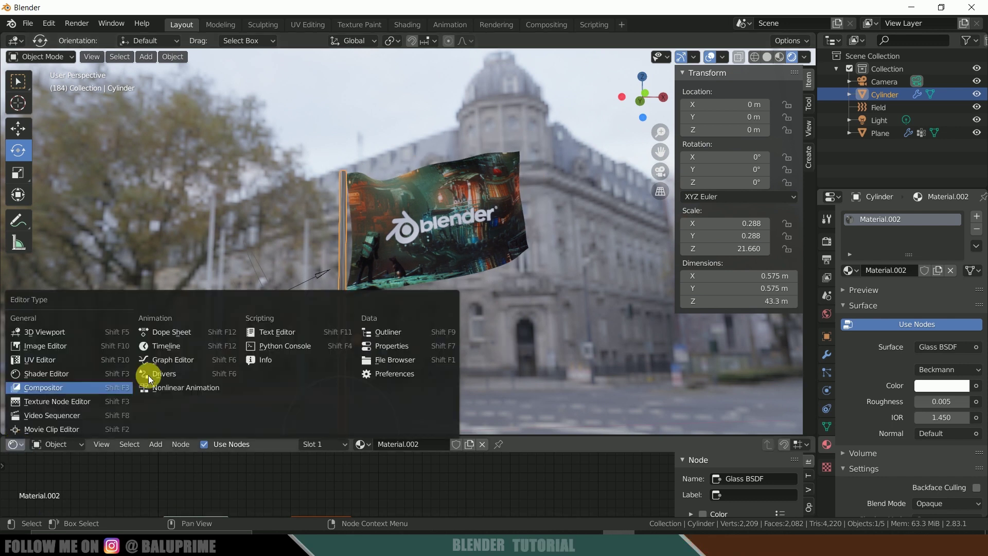
pyautogui.click(165, 344)
pyautogui.moveTo(530, 434); pyautogui.dragTo(525, 462)
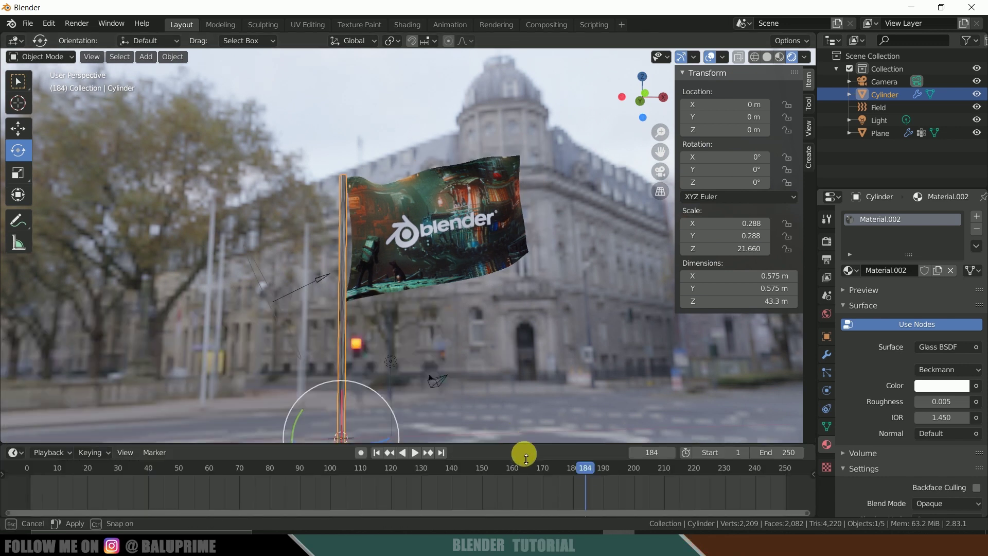
# Align the camera to the current view, lock the camera to the view and orbit it to frame the flag at an angle.
pyautogui.press('ctrl+alt+KP_0')
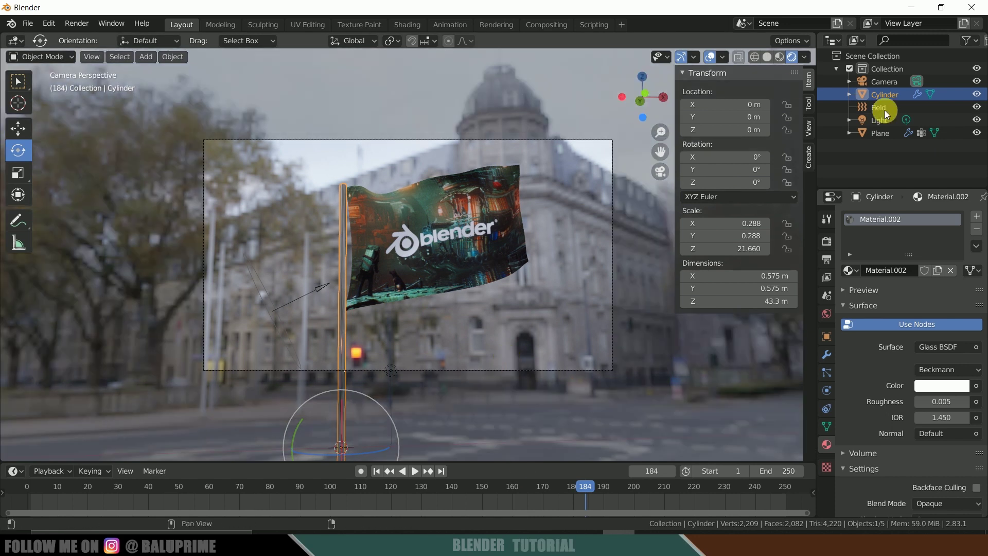
pyautogui.click(808, 129)
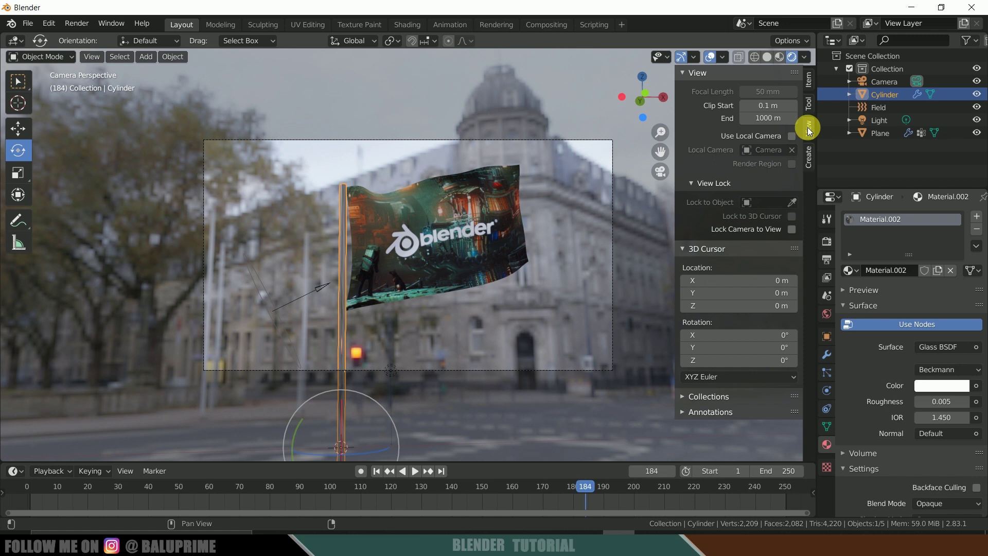
pyautogui.click(791, 230)
pyautogui.moveTo(528, 264)
pyautogui.mouseDown(button='middle')
pyautogui.moveTo(523, 252)
pyautogui.moveTo(536, 249)
pyautogui.moveTo(510, 255)
pyautogui.moveTo(513, 248)
pyautogui.moveTo(516, 257)
pyautogui.mouseUp(button='middle')
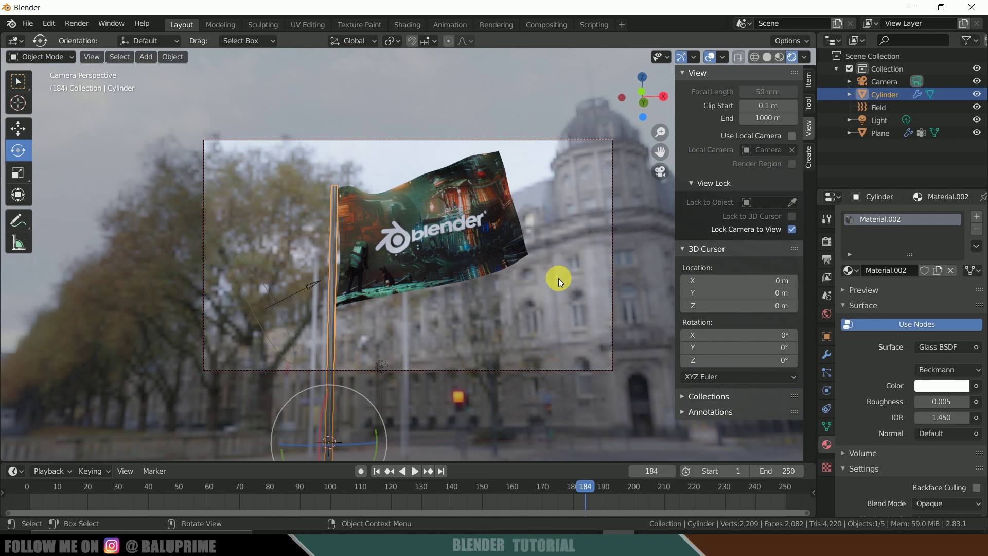
# Bake all dynamics from the flag's cloth simulation cache.
pyautogui.click(490, 243)
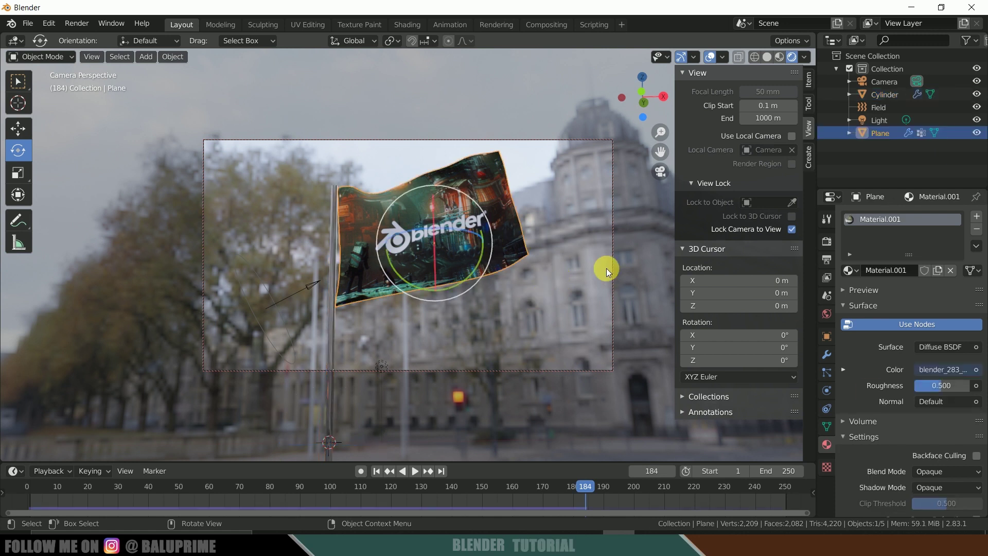
pyautogui.click(826, 391)
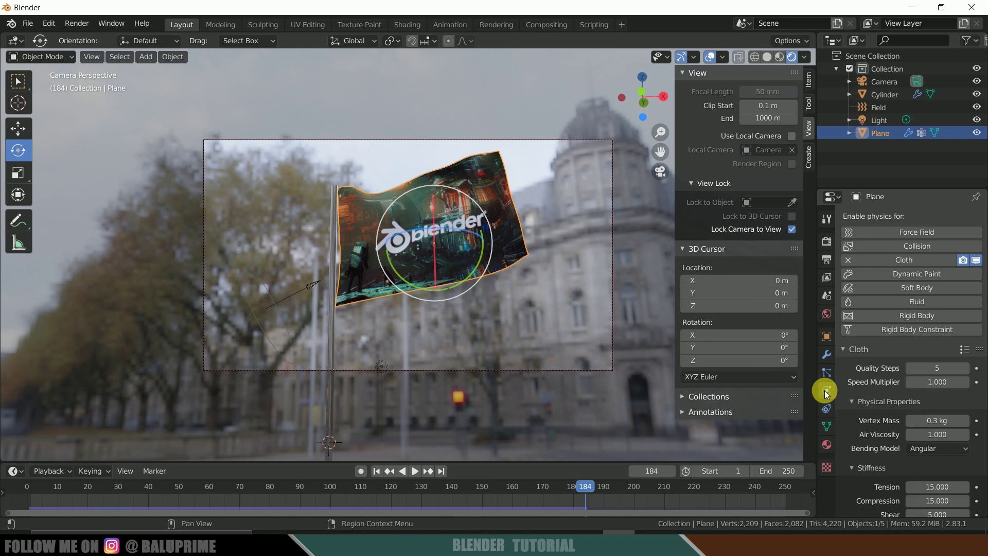
pyautogui.scroll(-15, 856, 413)
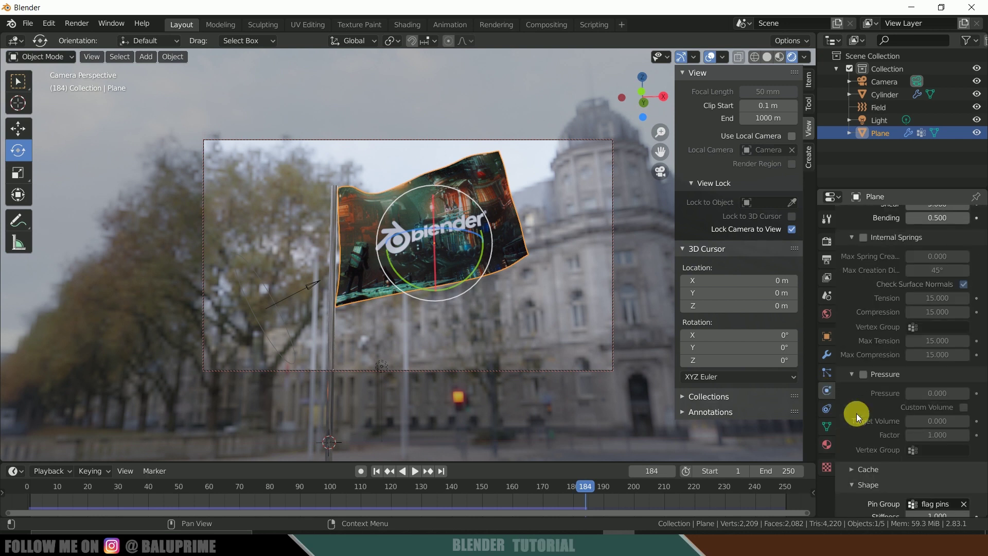
pyautogui.scroll(-3, 856, 412)
pyautogui.click(853, 408)
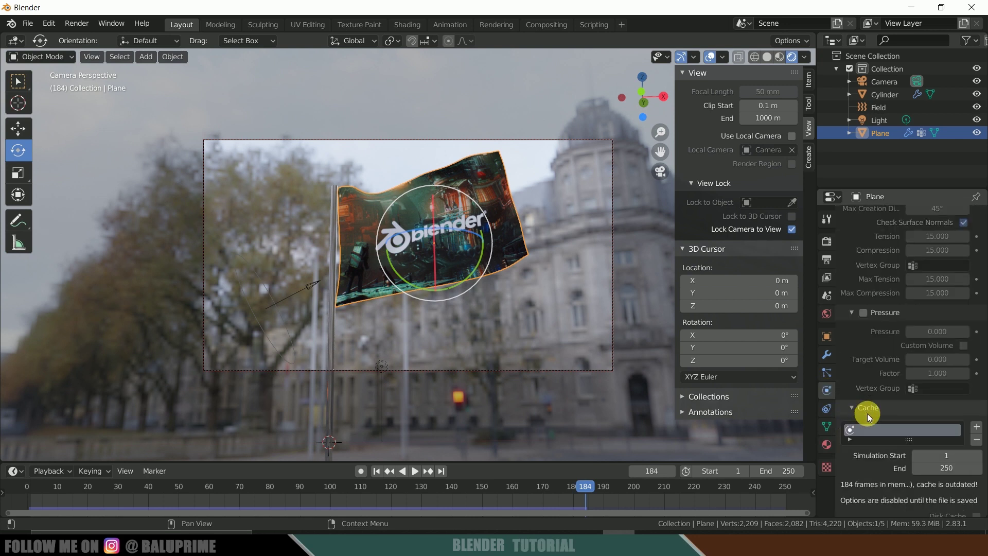
pyautogui.scroll(-3, 873, 415)
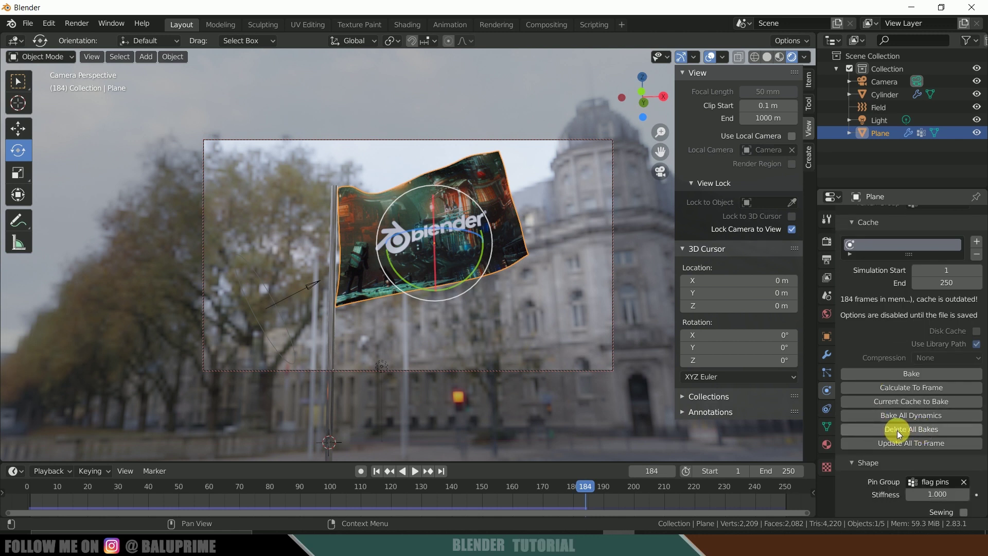
pyautogui.click(893, 415)
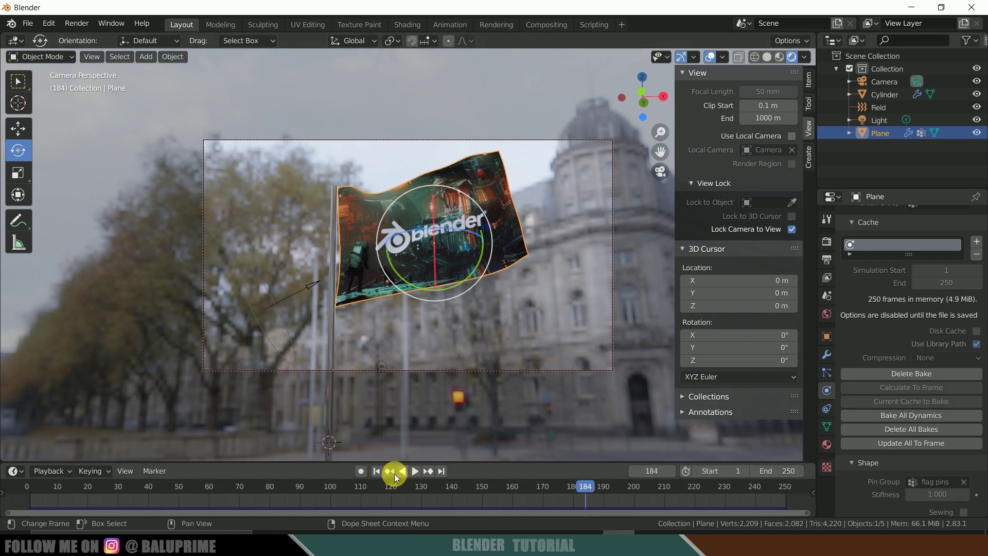
# Play the baked flag animation from the first frame and stop it after watching the cloth move.
pyautogui.click(377, 471)
pyautogui.click(414, 471)
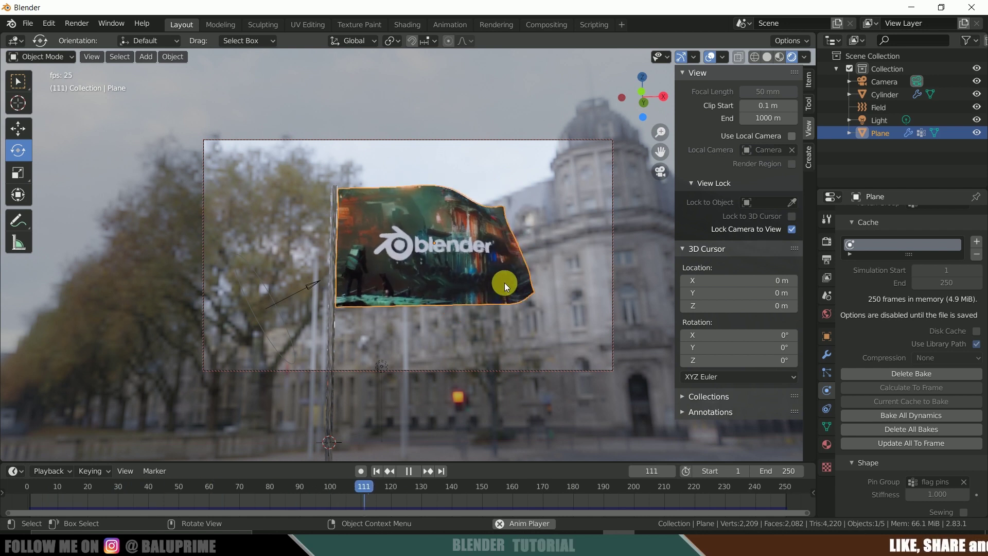
pyautogui.press('space')
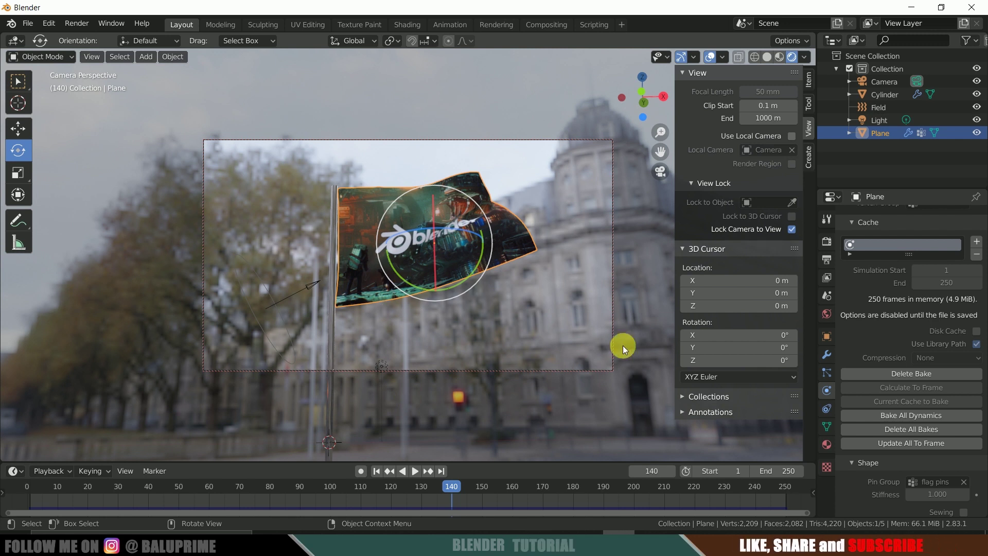
# Change the scene light to a Sun light with a strength of 20.
pyautogui.click(879, 120)
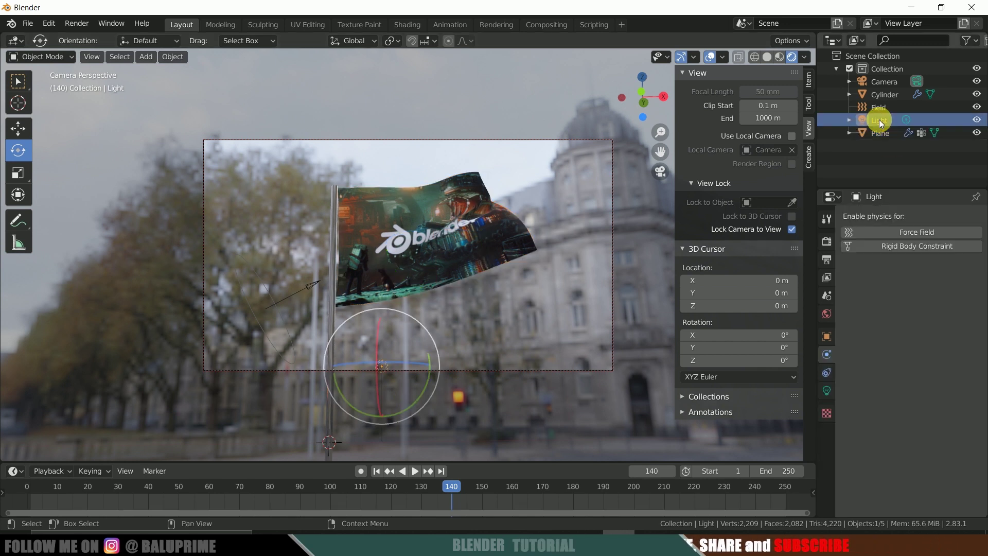
pyautogui.click(826, 389)
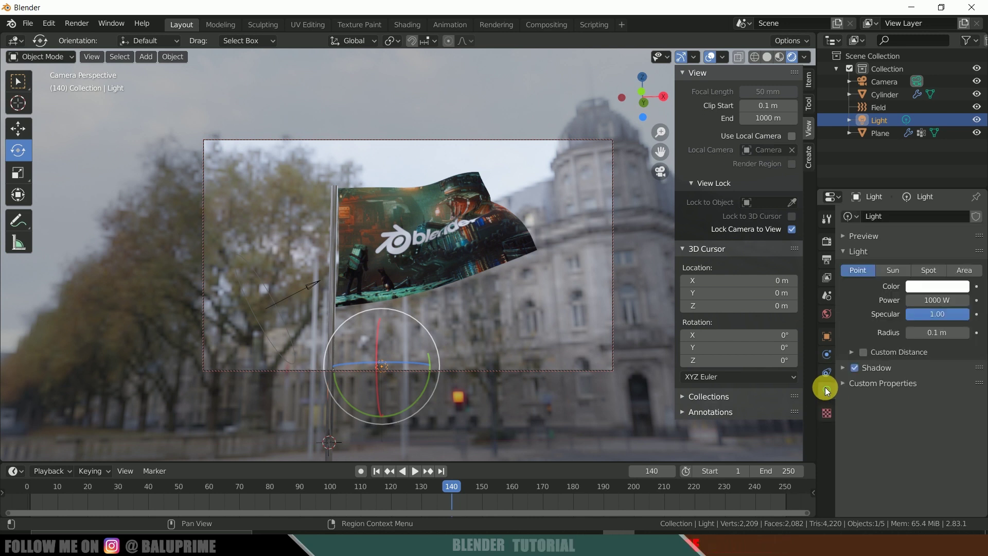
pyautogui.click(888, 270)
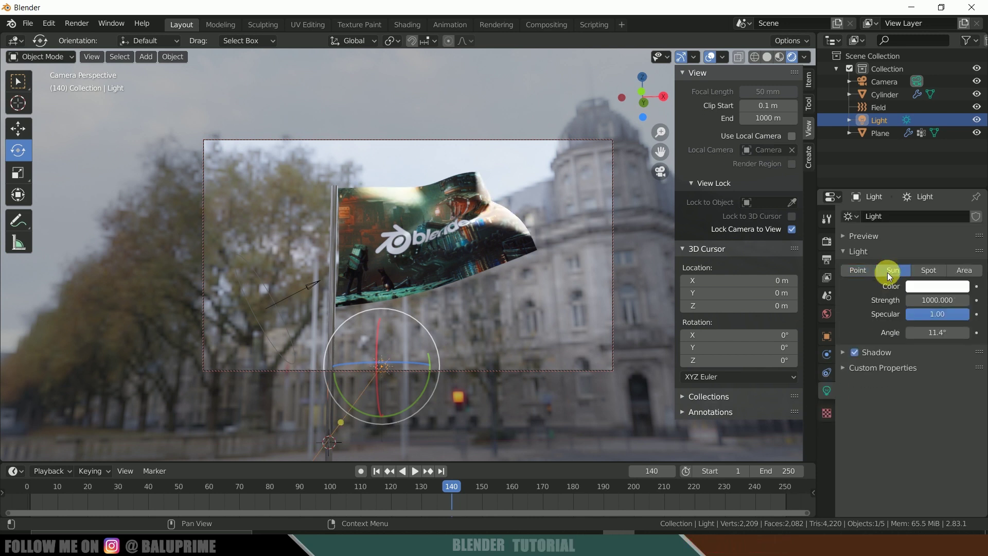
pyautogui.doubleClick(938, 302)
pyautogui.write('1')
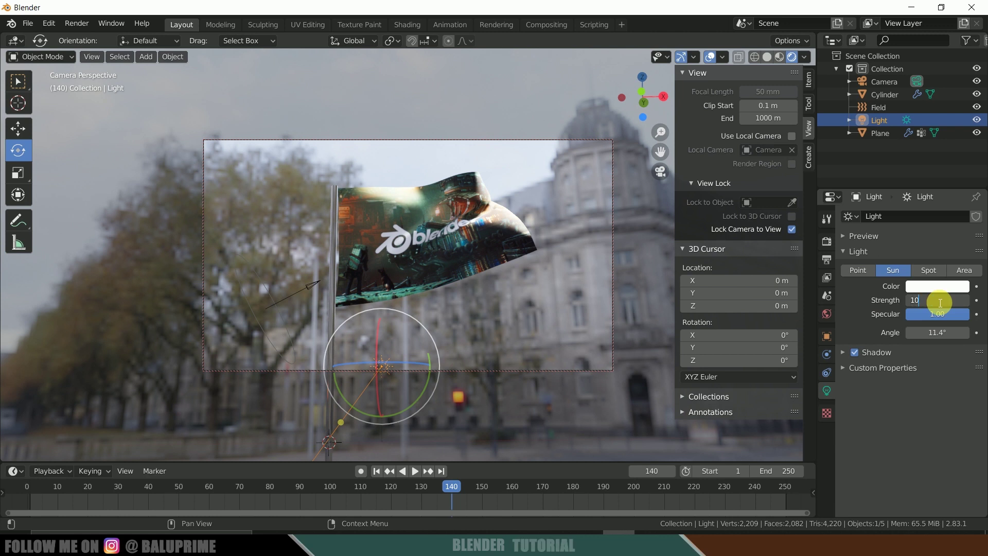
pyautogui.write('0')
pyautogui.press('Return')
pyautogui.click(938, 301)
pyautogui.write('20')
pyautogui.press('Return')
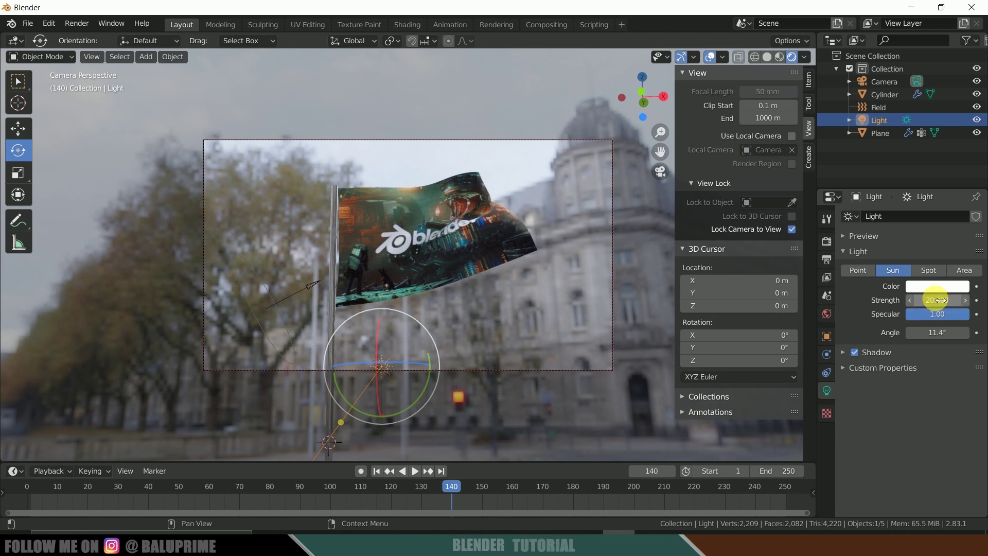
# Play the animation from the start while reframing the camera to a lower angle on the flag, and return to frame 1.
pyautogui.click(376, 471)
pyautogui.click(416, 471)
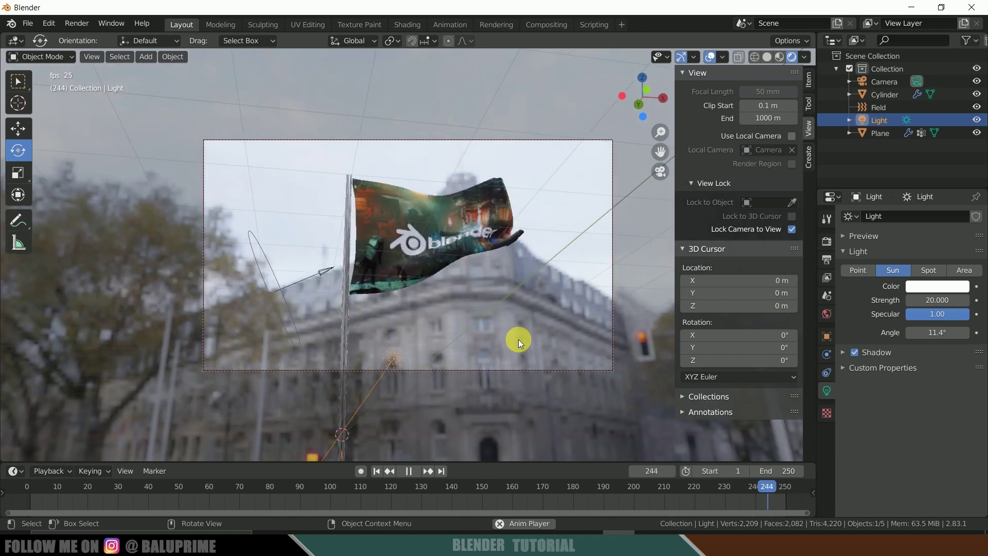
pyautogui.click(409, 471)
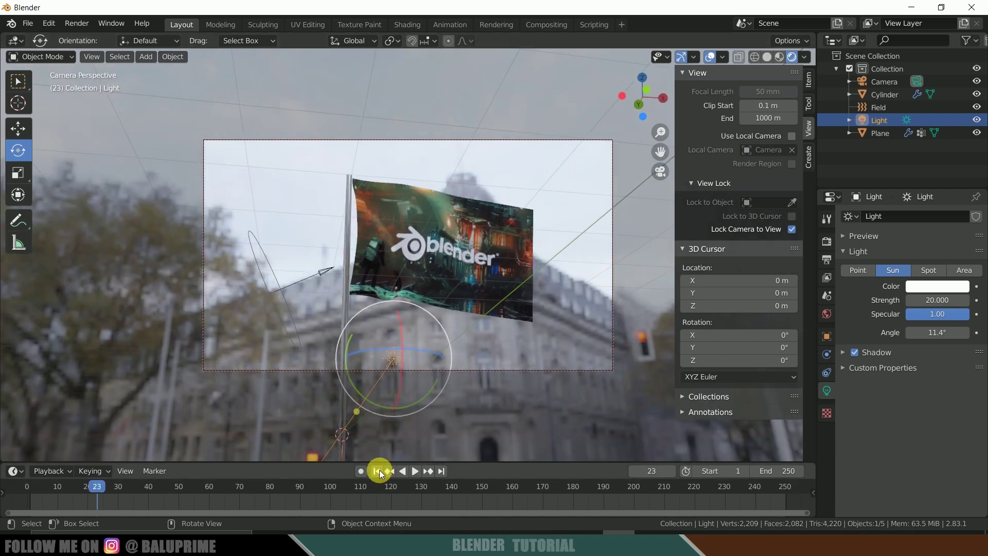
pyautogui.click(376, 471)
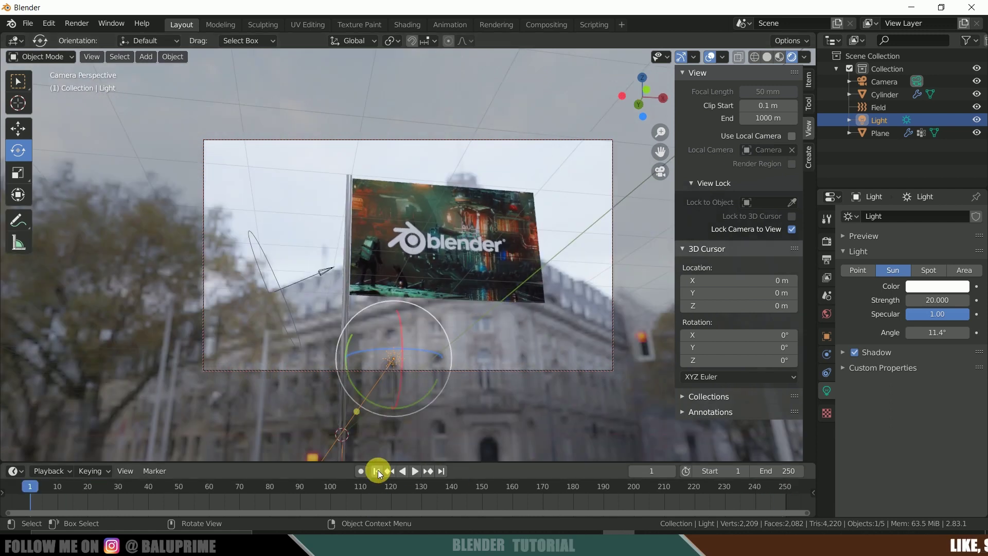
# Set the render engine to Cycles with GPU Compute as the rendering device.
pyautogui.click(828, 243)
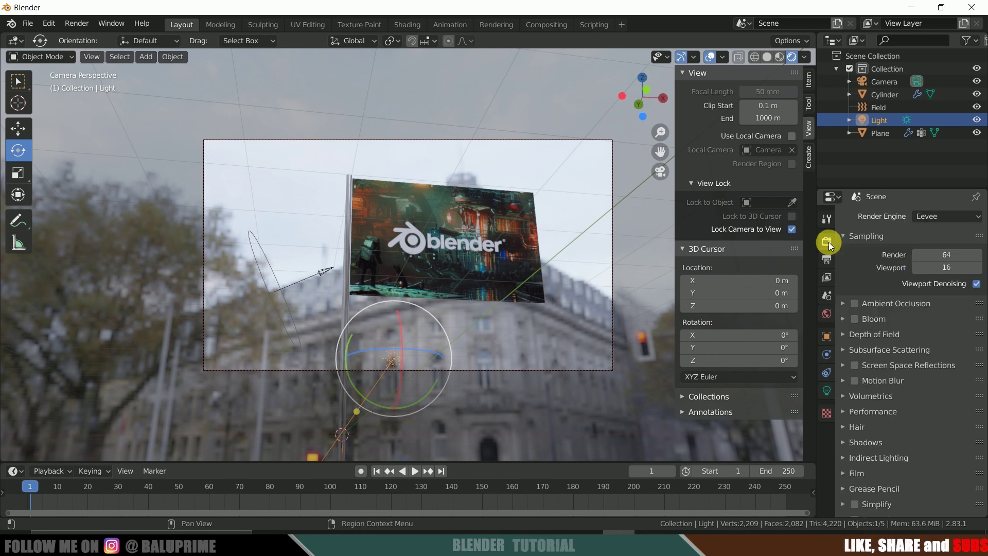
pyautogui.click(926, 222)
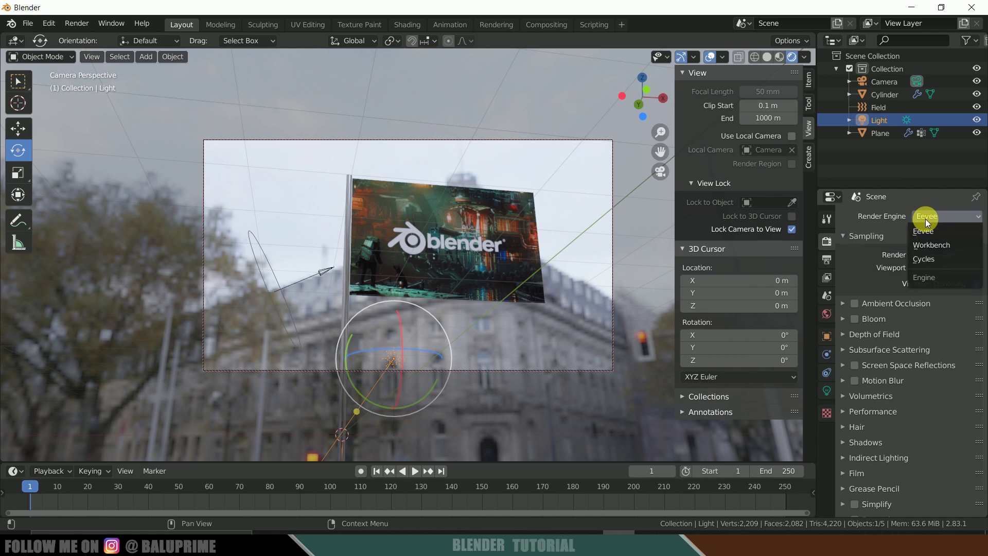
pyautogui.click(926, 257)
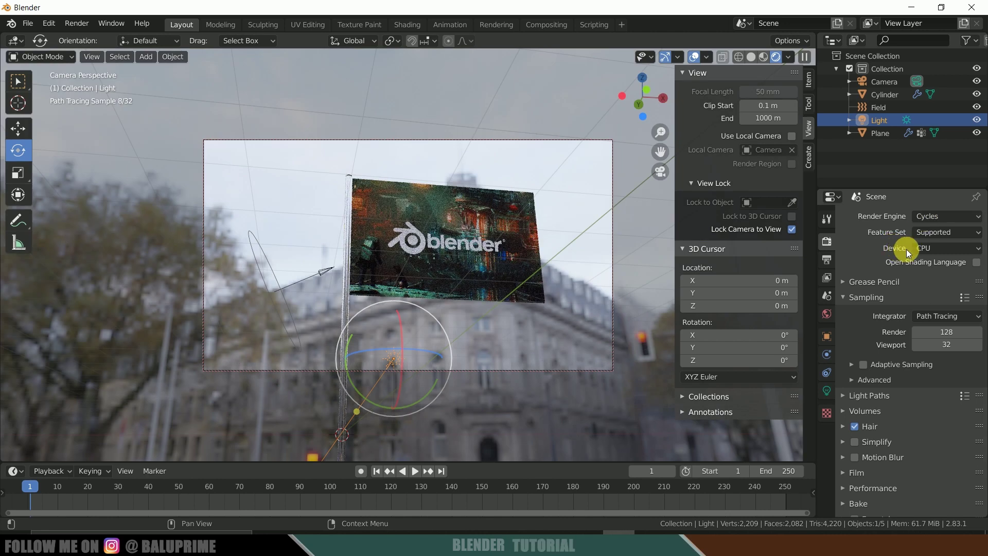
pyautogui.click(926, 248)
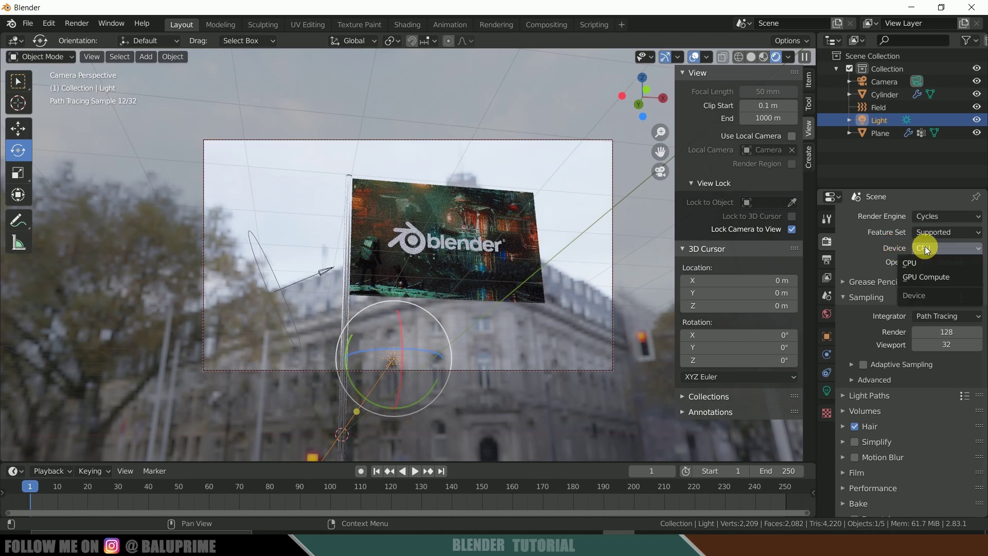
pyautogui.click(932, 276)
pyautogui.click(942, 248)
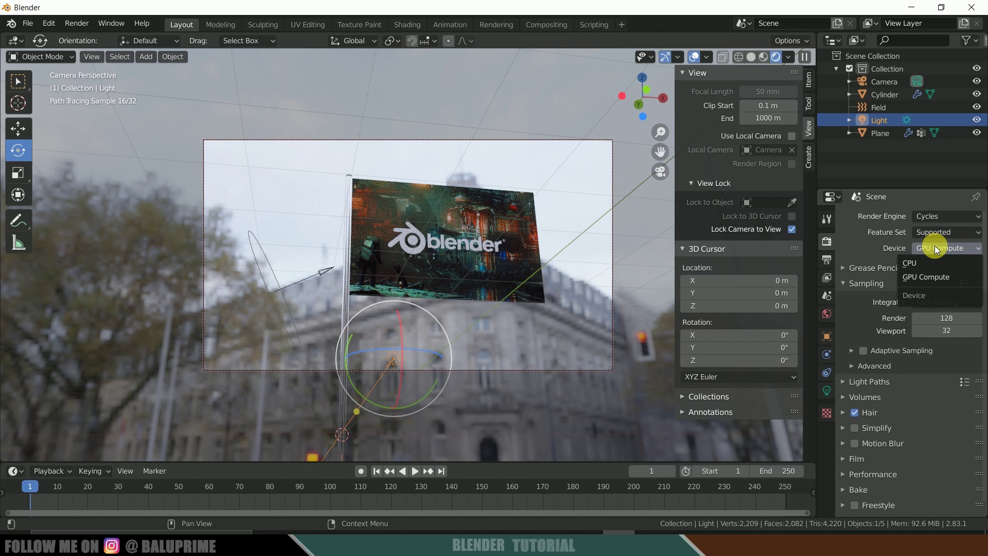
pyautogui.click(931, 278)
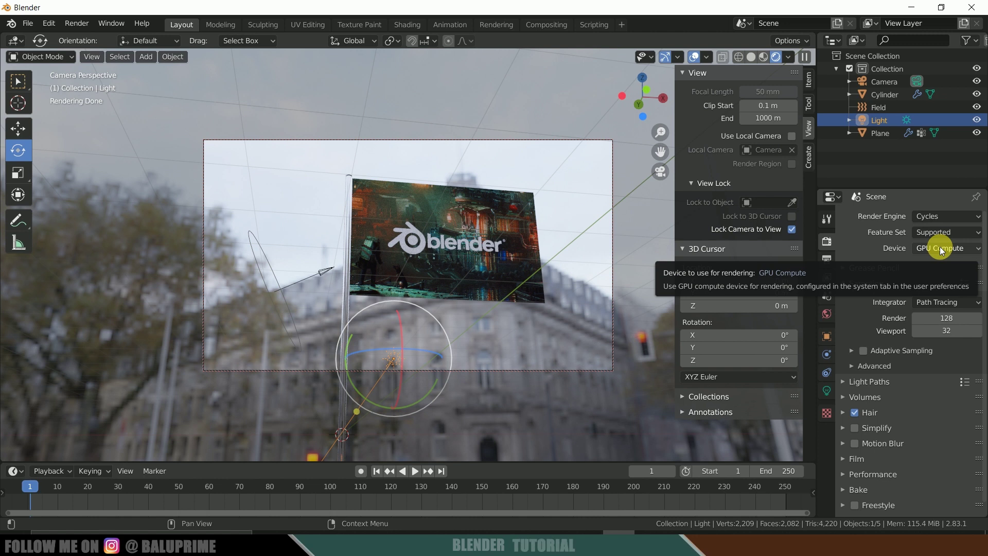
# Switch the render engine to Eevee and enable Ambient Occlusion.
pyautogui.click(943, 217)
pyautogui.click(933, 235)
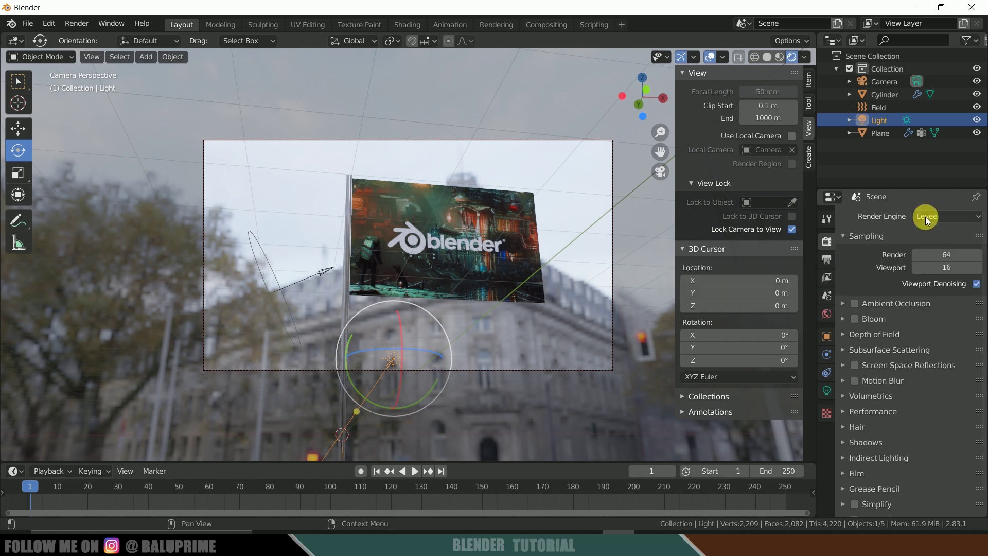
pyautogui.click(855, 305)
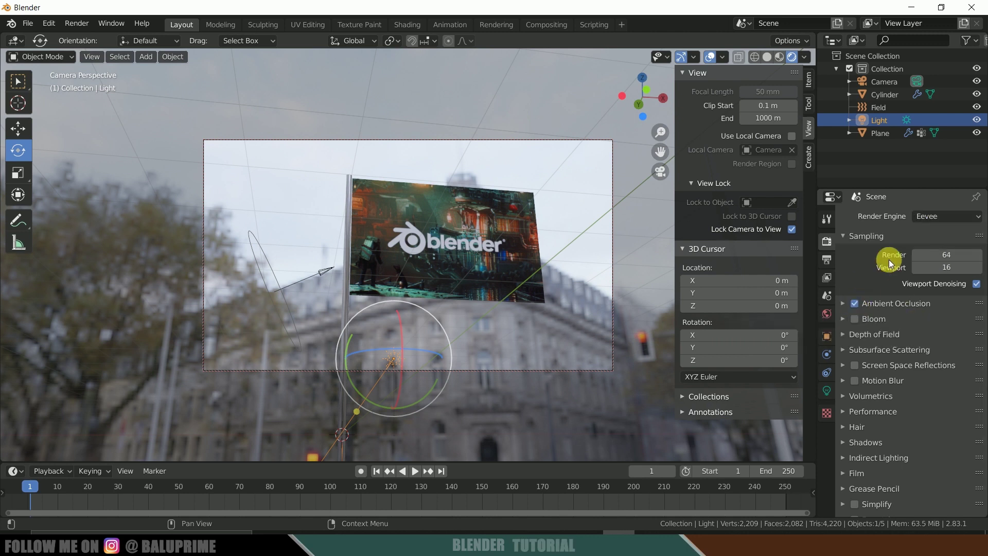
# Switch the render engine to Cycles and enable Denoising for the view layer.
pyautogui.click(944, 216)
pyautogui.click(933, 259)
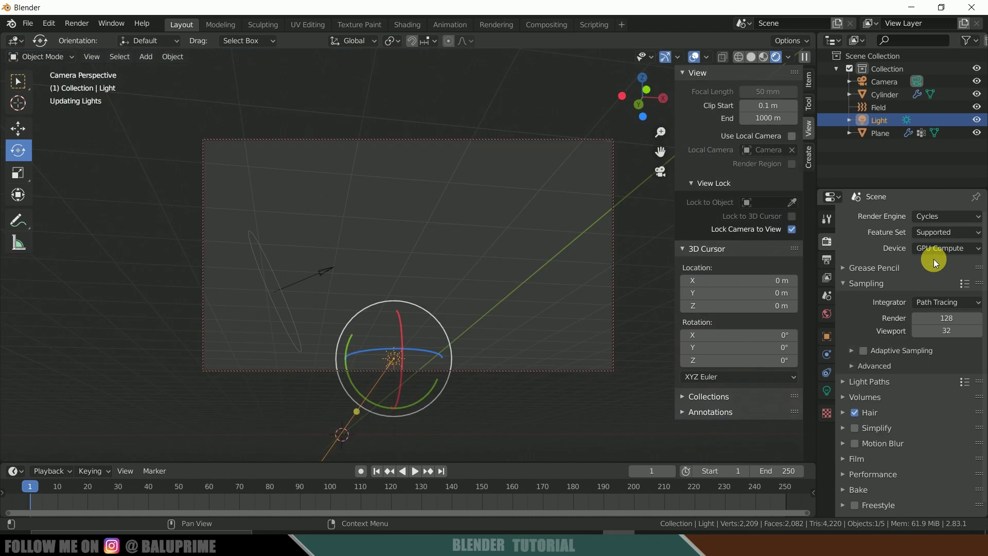
pyautogui.click(826, 277)
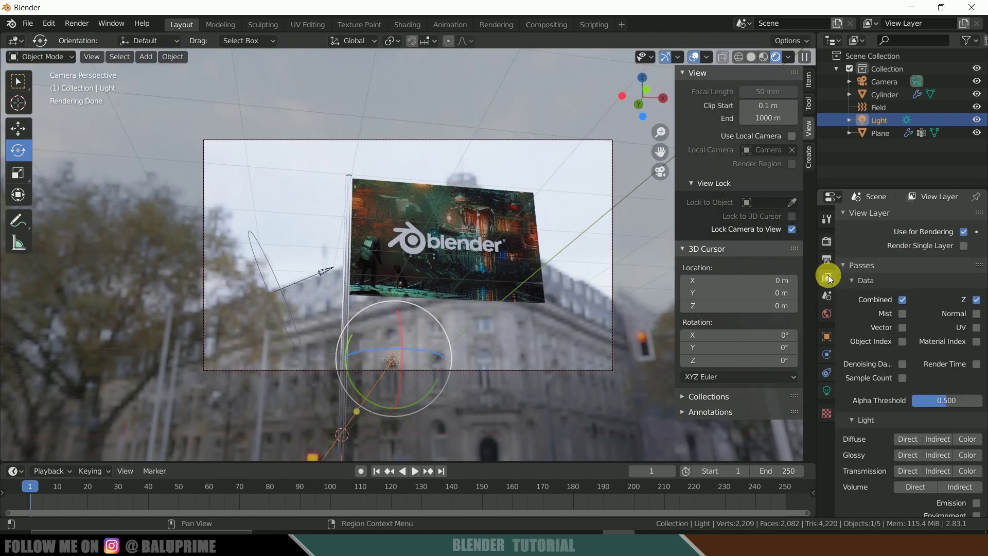
pyautogui.scroll(-8, 856, 365)
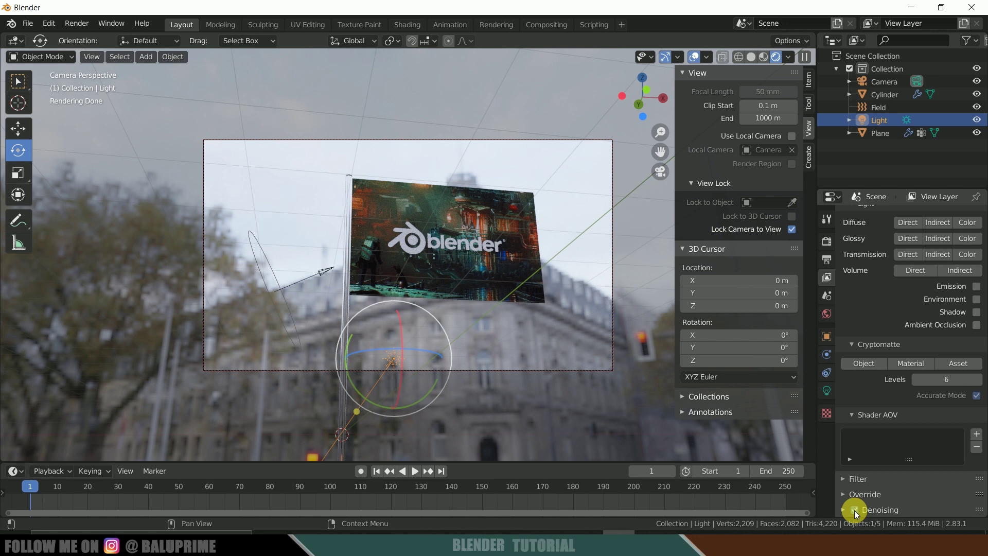
pyautogui.click(854, 510)
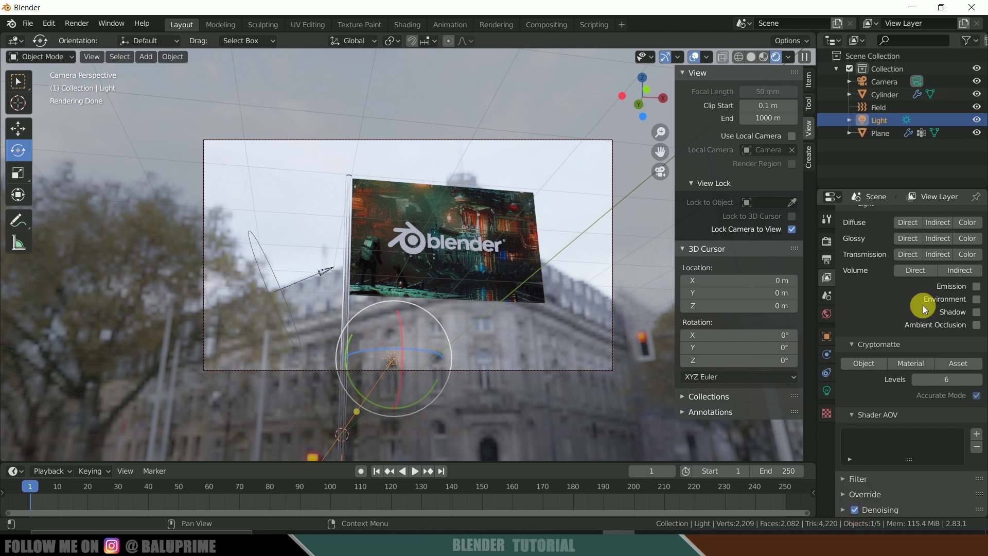
# Set the scene's render engine back to Eevee.
pyautogui.scroll(10, 880, 278)
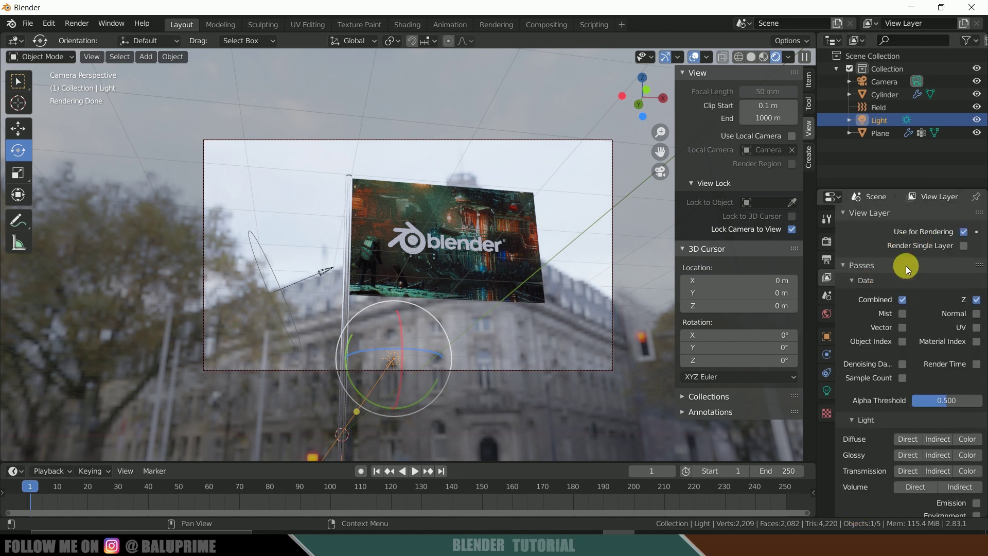
pyautogui.click(826, 242)
pyautogui.click(946, 216)
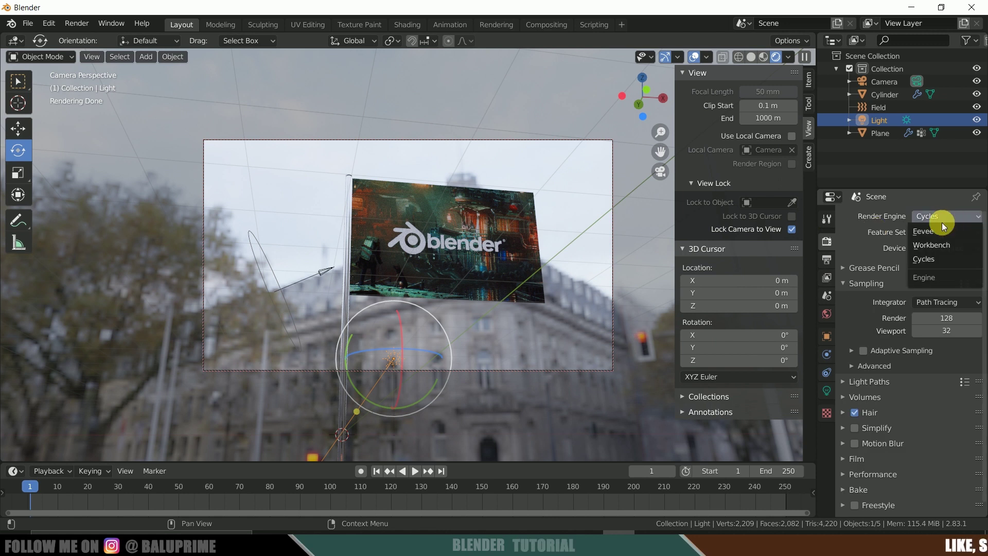
pyautogui.click(937, 229)
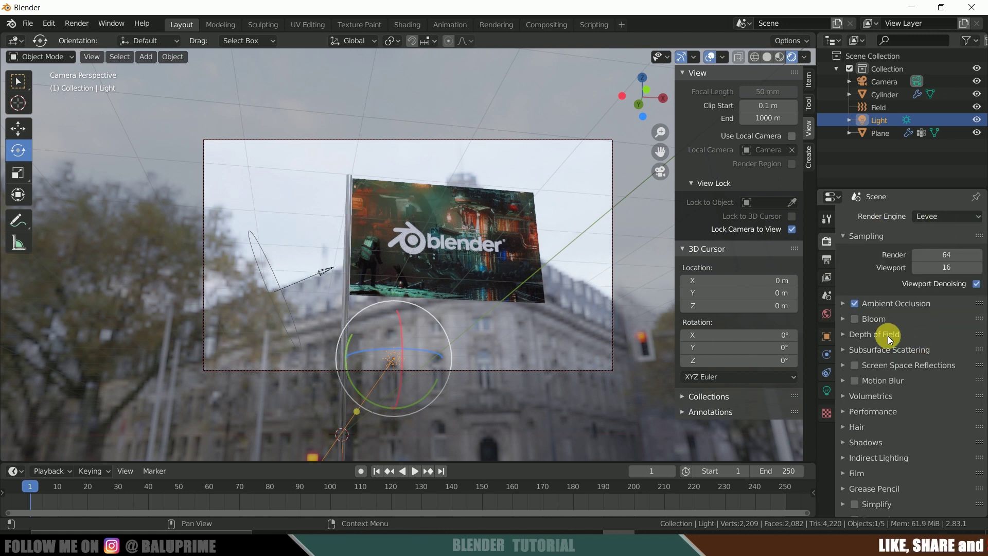
# Toggle Eevee's Bloom effect on and off several times to compare the viewport, ending with it disabled.
pyautogui.click(853, 320)
pyautogui.click(853, 319)
pyautogui.click(853, 319)
pyautogui.click(853, 319)
pyautogui.click(853, 320)
pyautogui.click(853, 319)
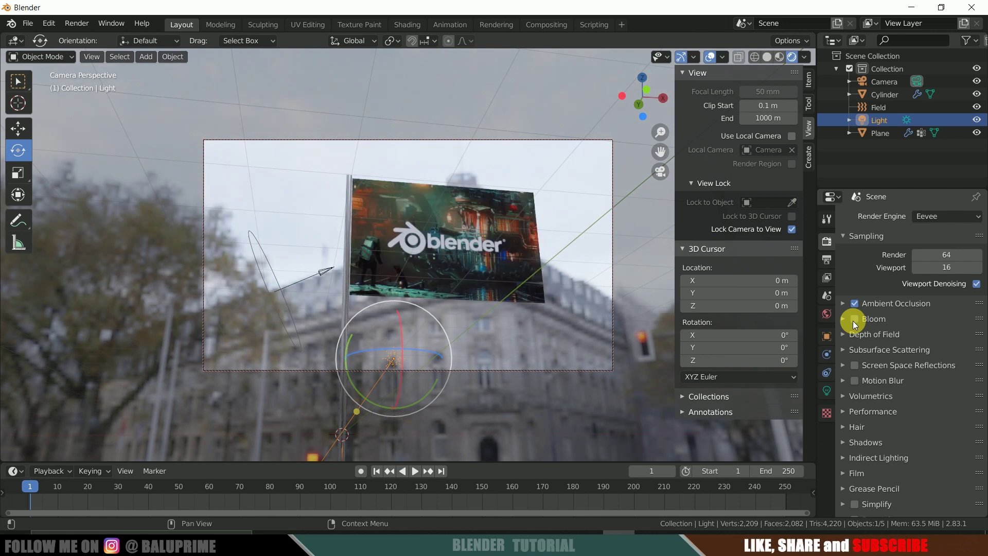
# Set the render output location to the New Folder directory inside D:\youtube\flag.
pyautogui.click(826, 261)
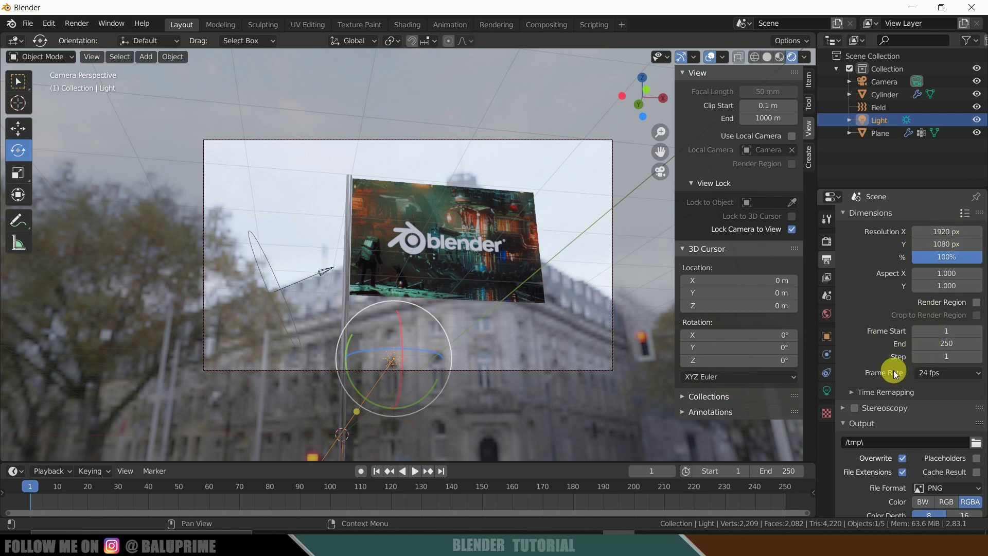
pyautogui.scroll(-2, 895, 425)
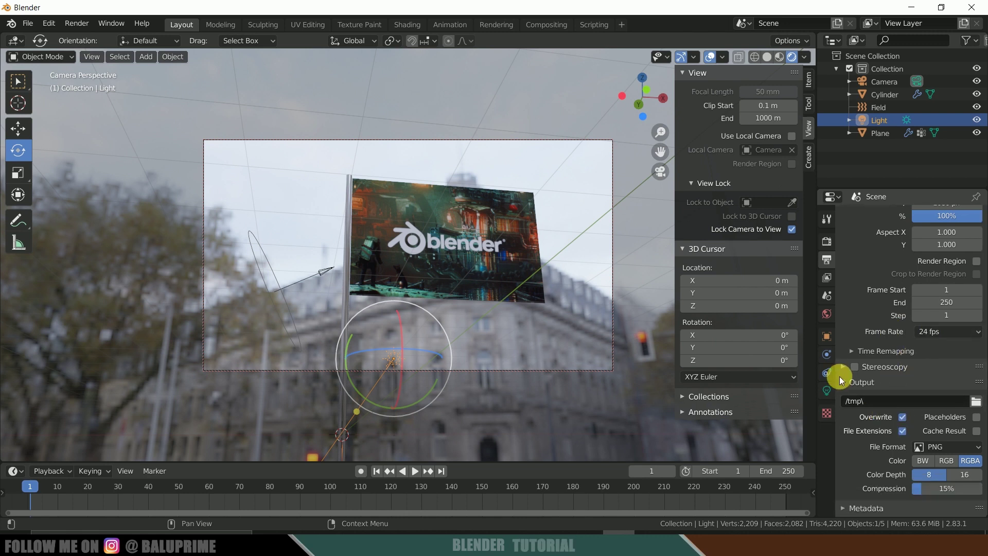
pyautogui.click(976, 401)
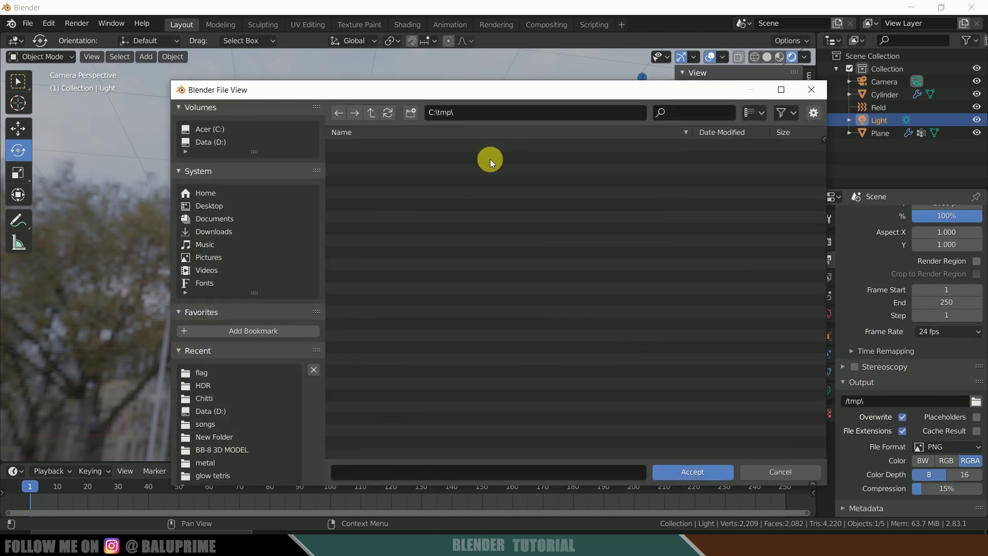
pyautogui.click(216, 142)
pyautogui.scroll(-5, 402, 264)
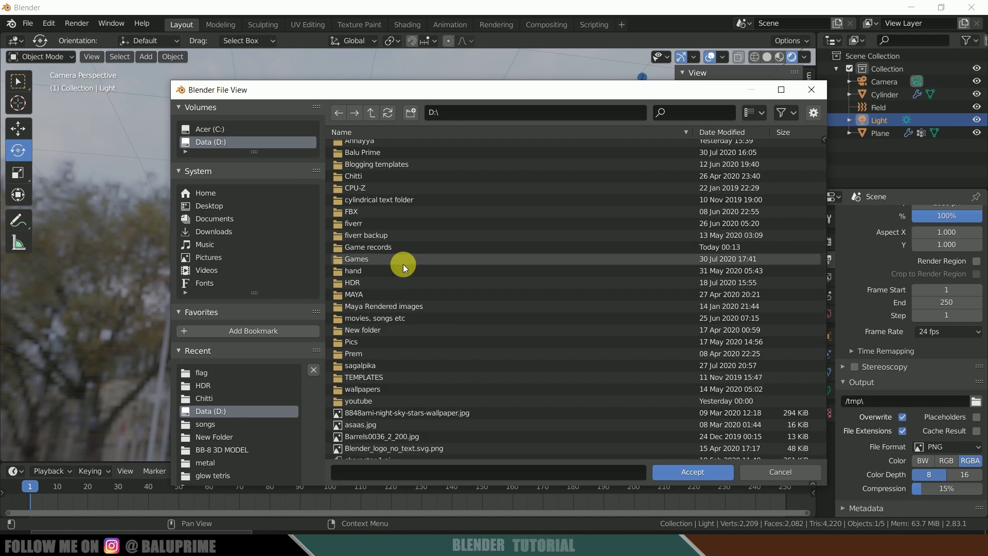
pyautogui.scroll(-4, 402, 264)
pyautogui.doubleClick(351, 253)
pyautogui.scroll(-5, 443, 302)
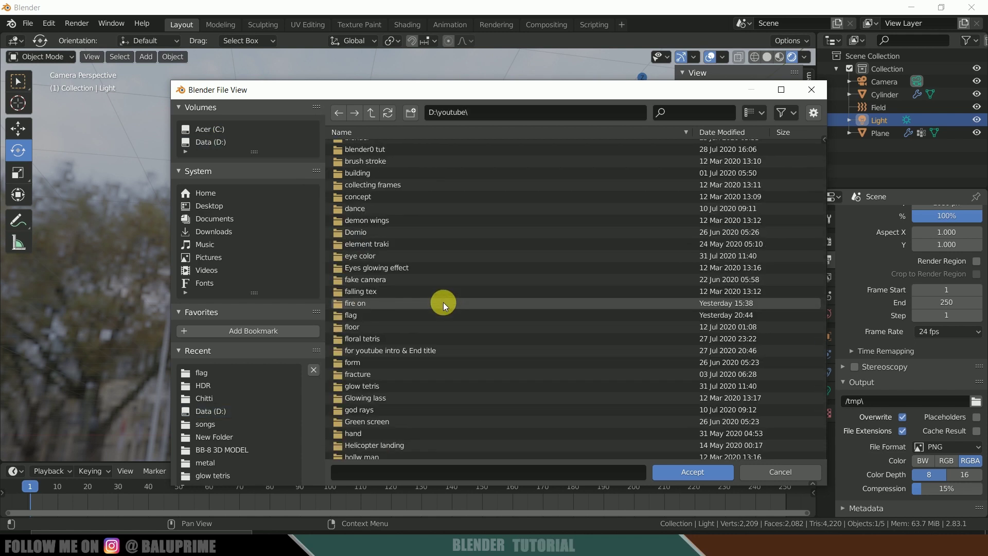
pyautogui.doubleClick(353, 312)
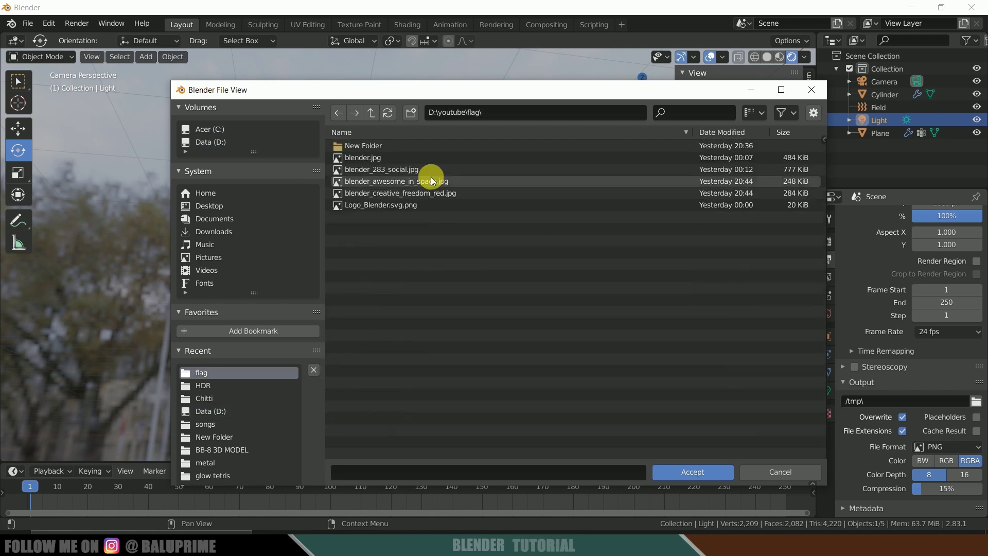
pyautogui.doubleClick(362, 146)
pyautogui.click(692, 471)
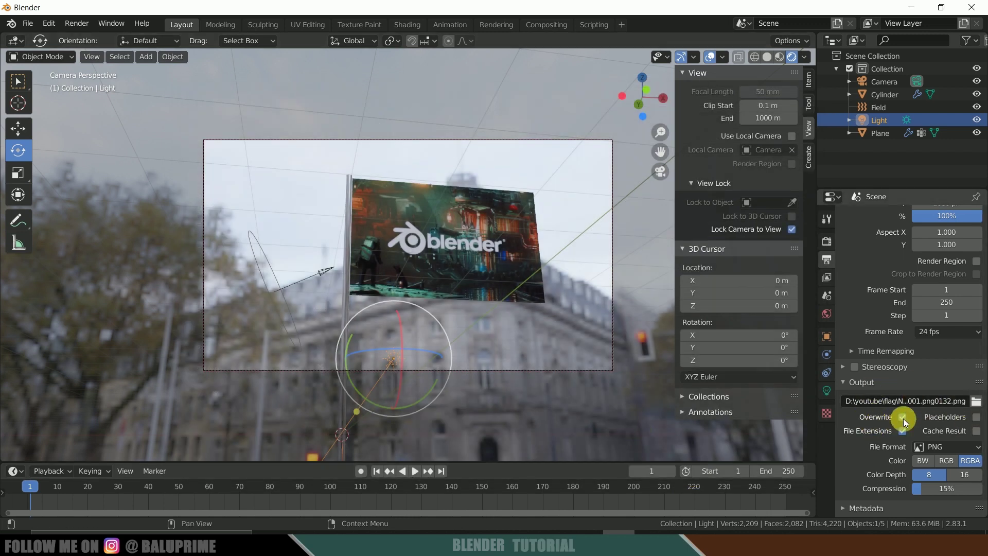
# Choose PNG as the output file format with Overwrite disabled, and render the animation.
pyautogui.click(958, 446)
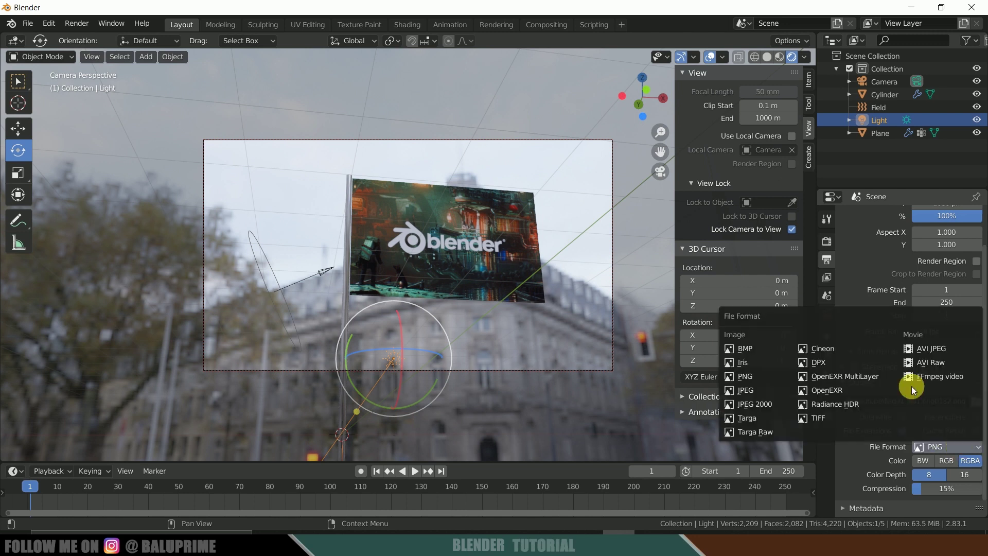
pyautogui.click(760, 376)
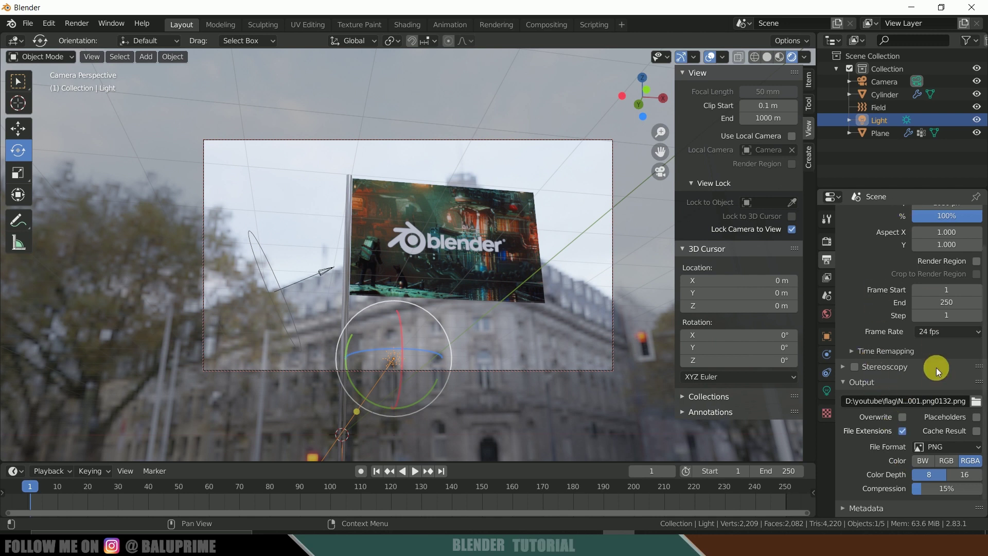
pyautogui.click(75, 23)
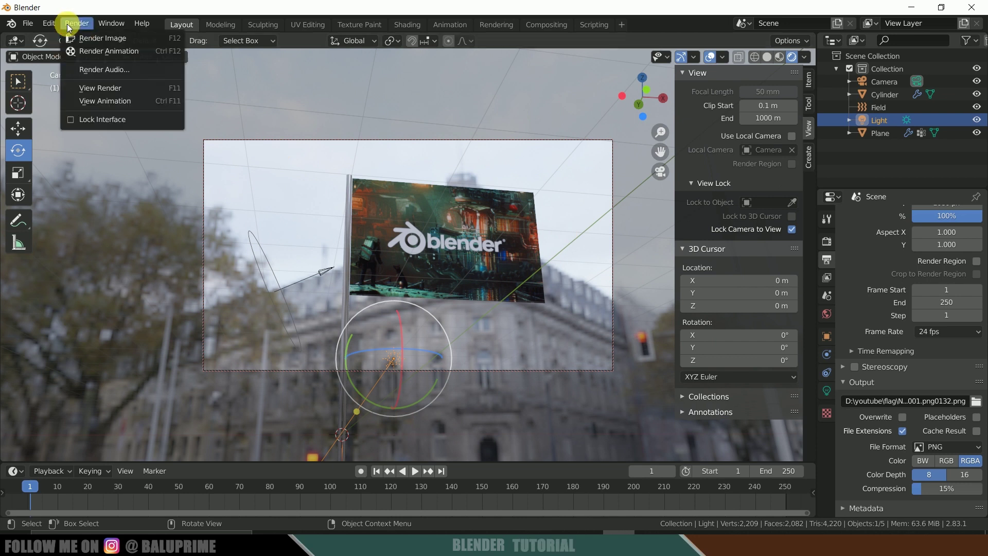
pyautogui.click(94, 53)
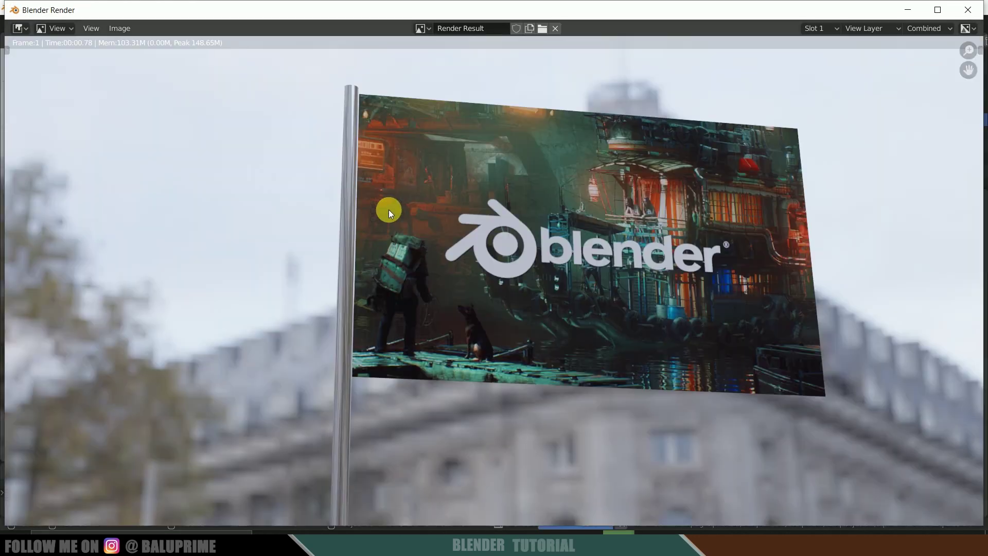